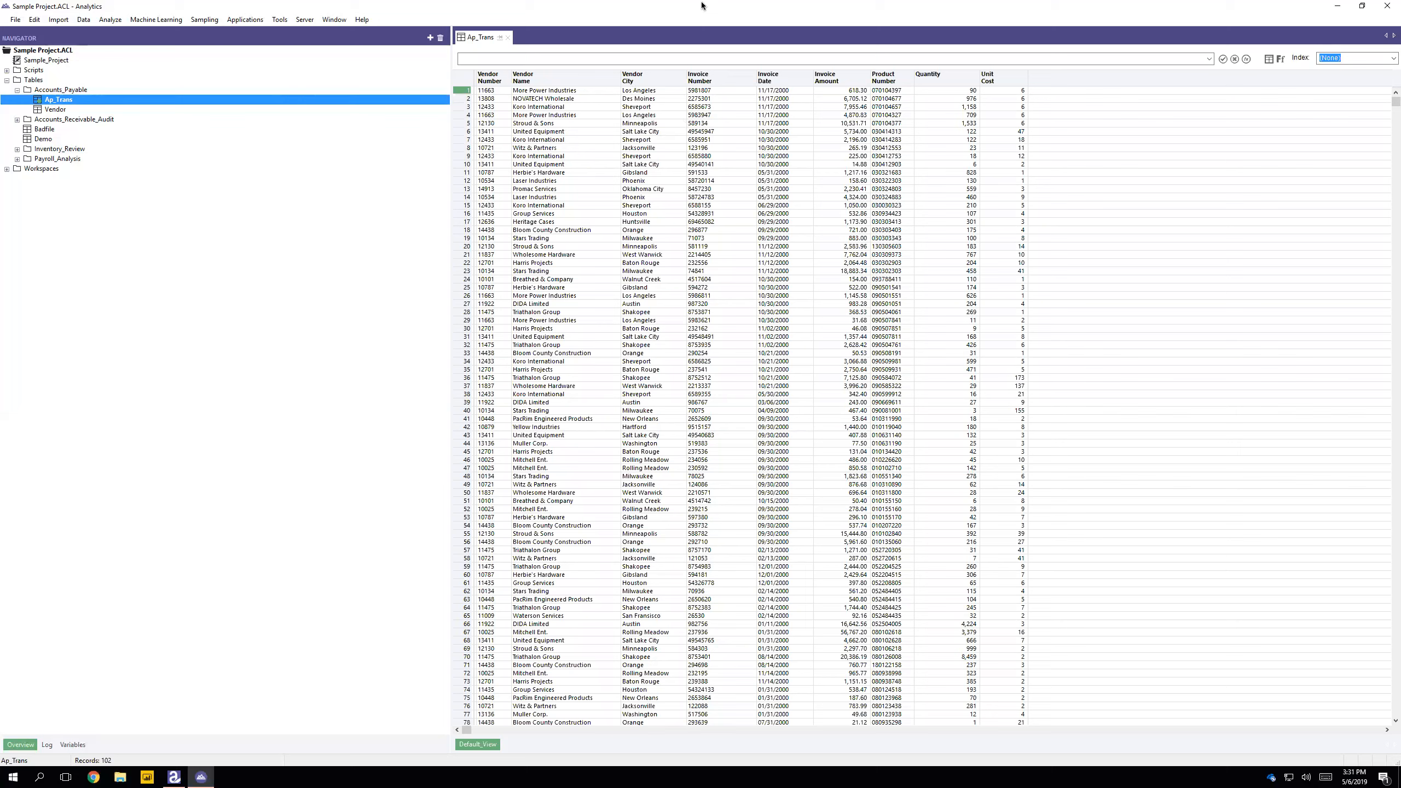
Set up a record sort of the Ap_Trans table on Vendor_No first and Invoice_No second, both ascending.
click(84, 19)
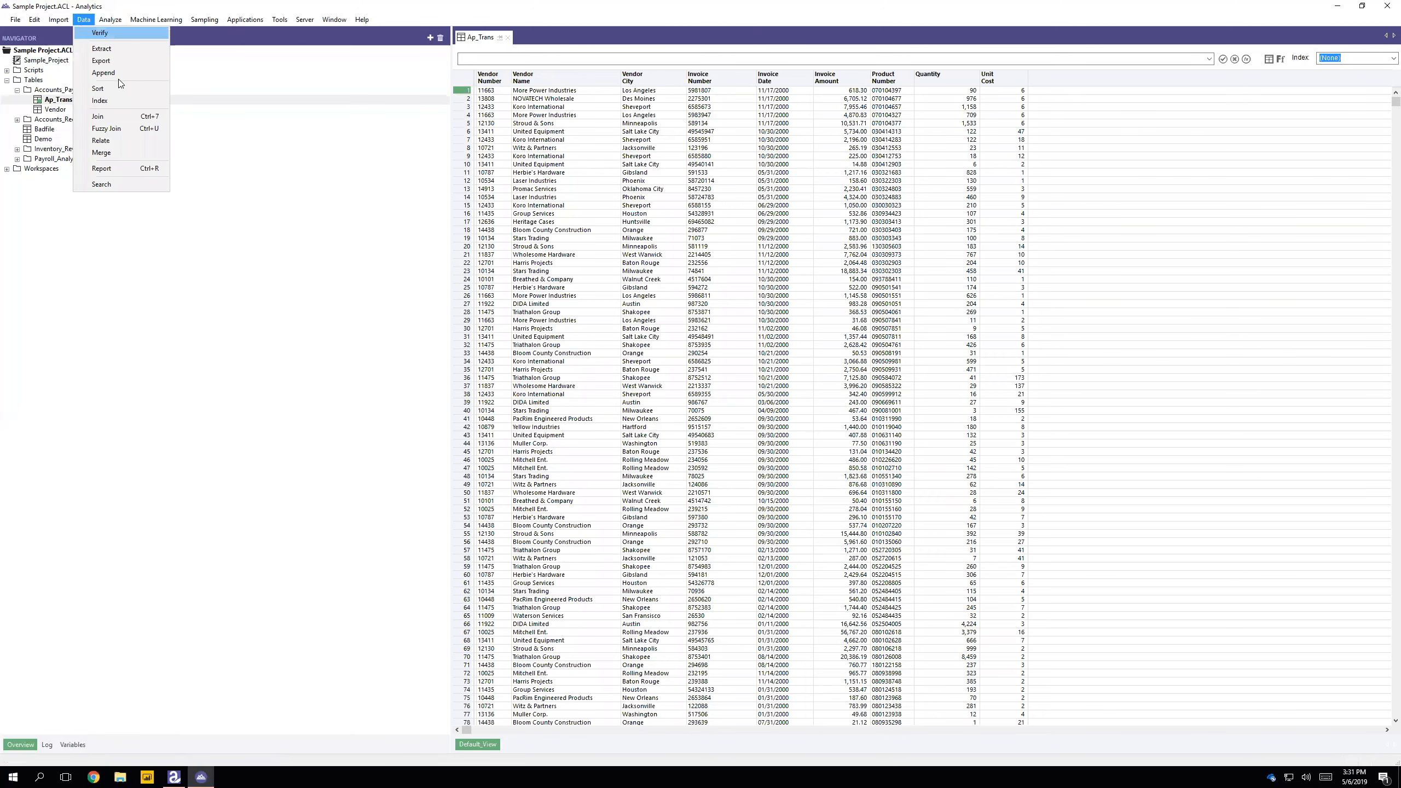
click(112, 90)
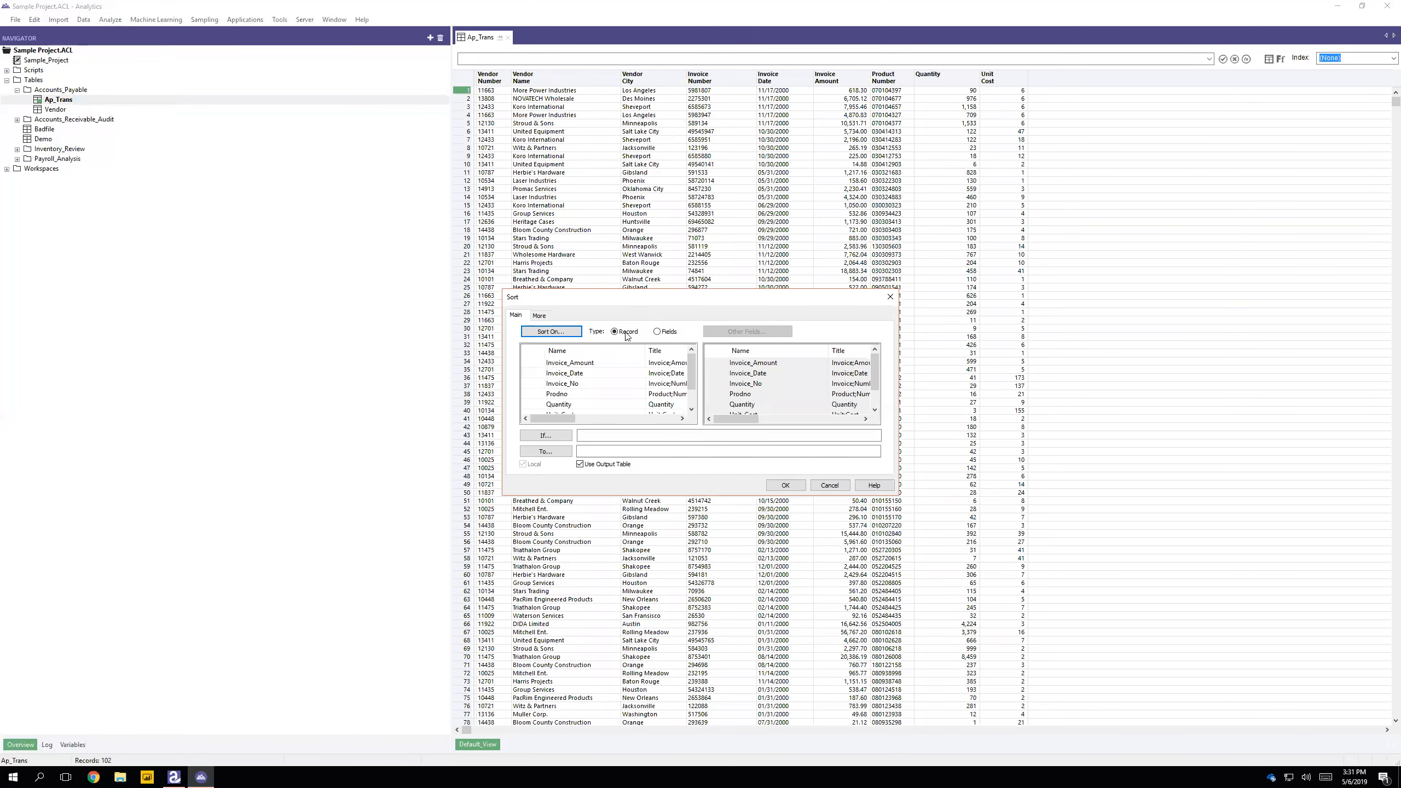
click(569, 333)
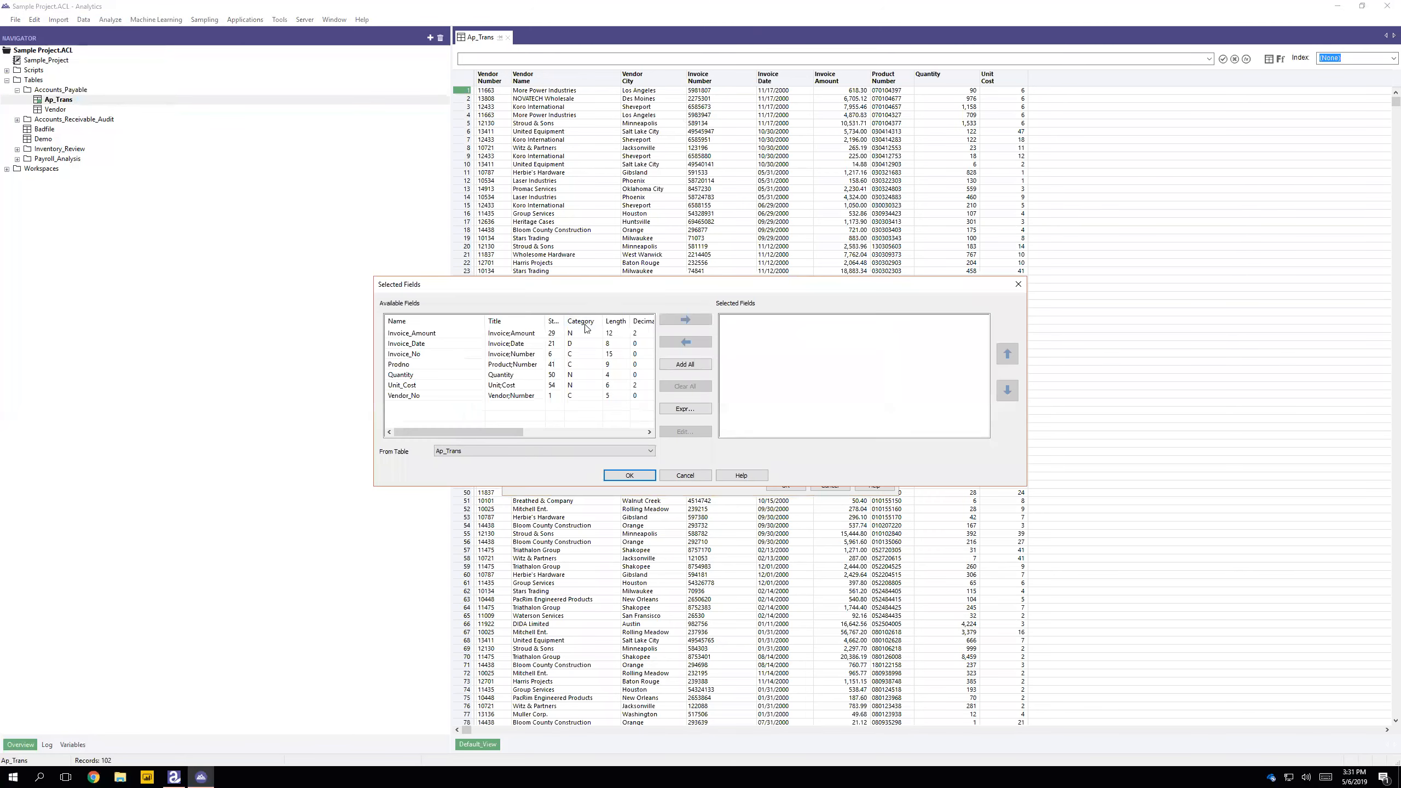
double_click(418, 395)
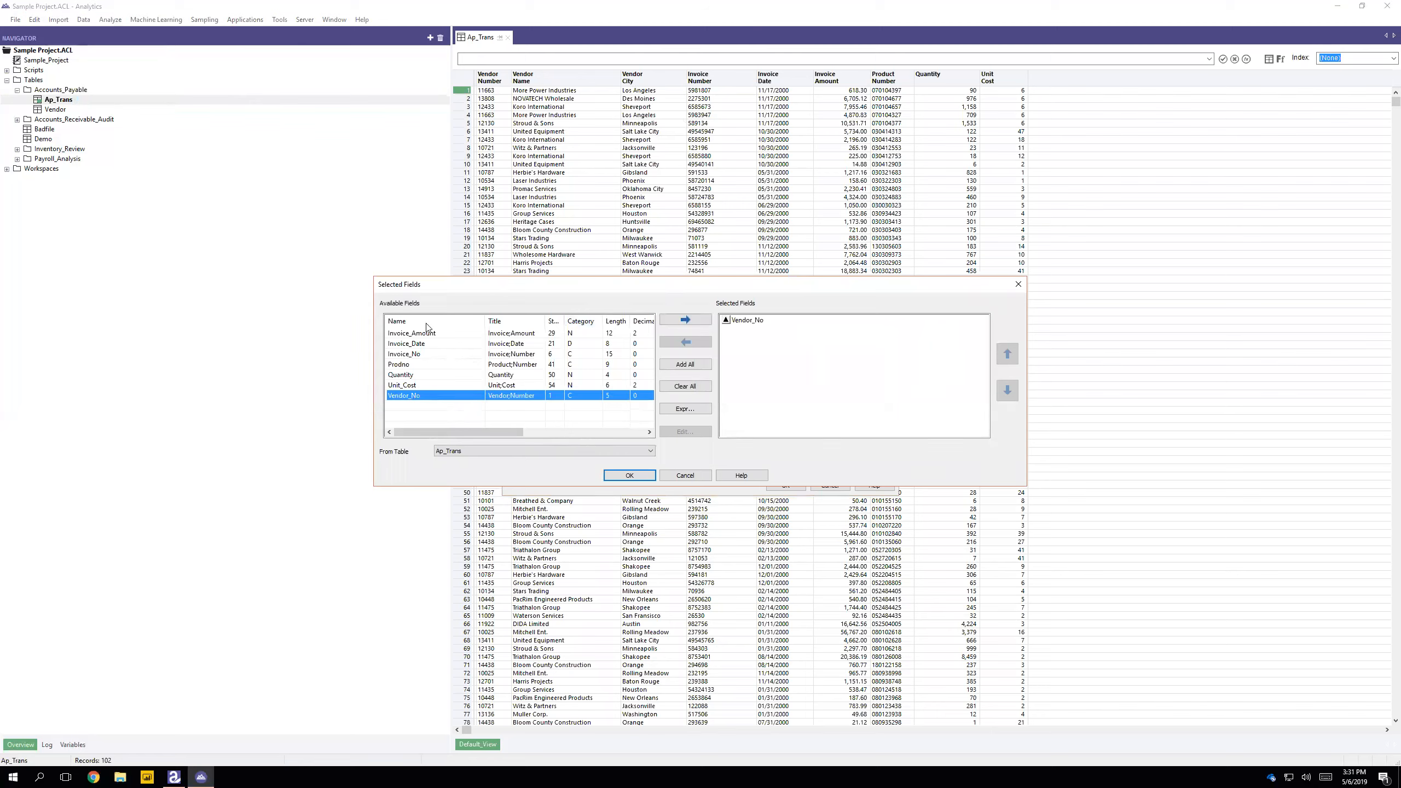
double_click(421, 354)
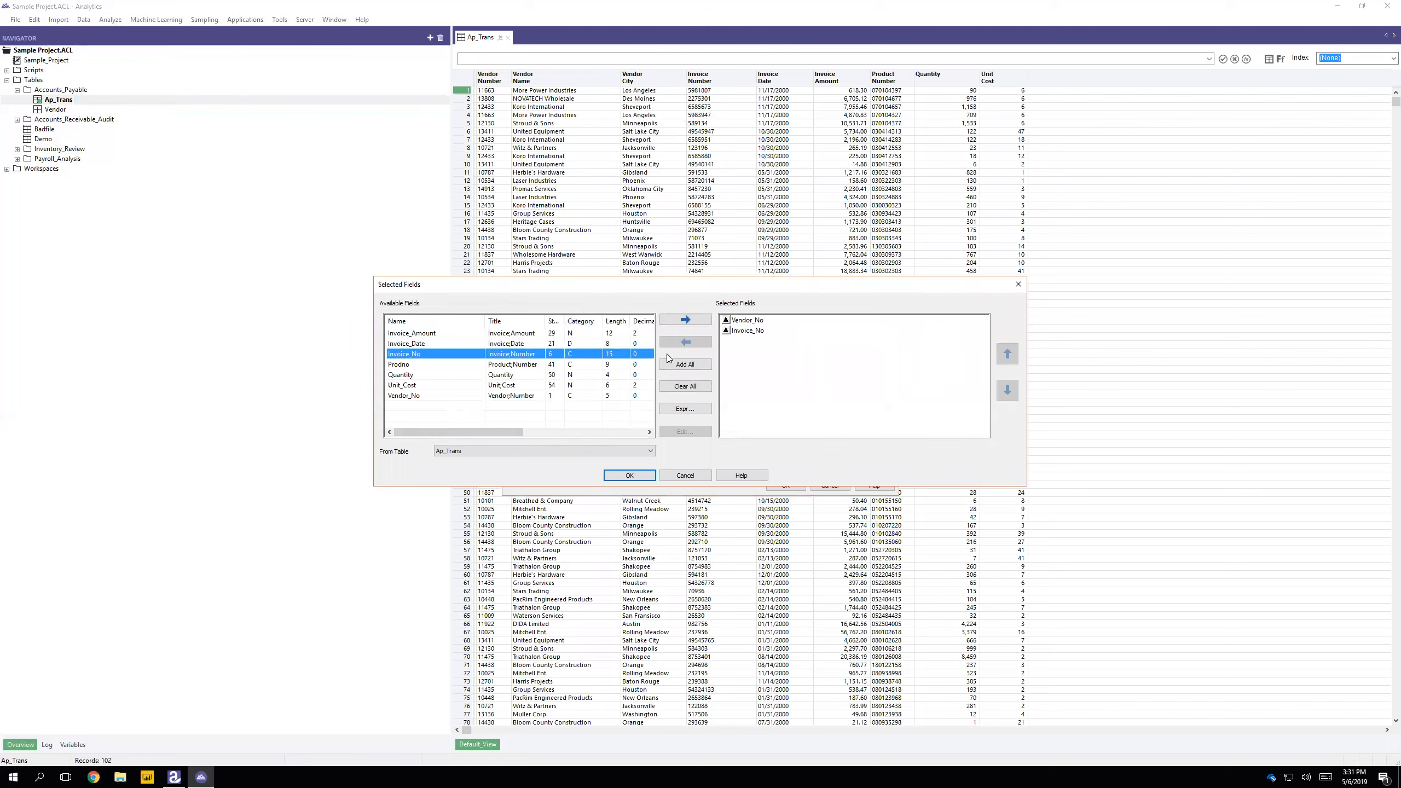
click(629, 475)
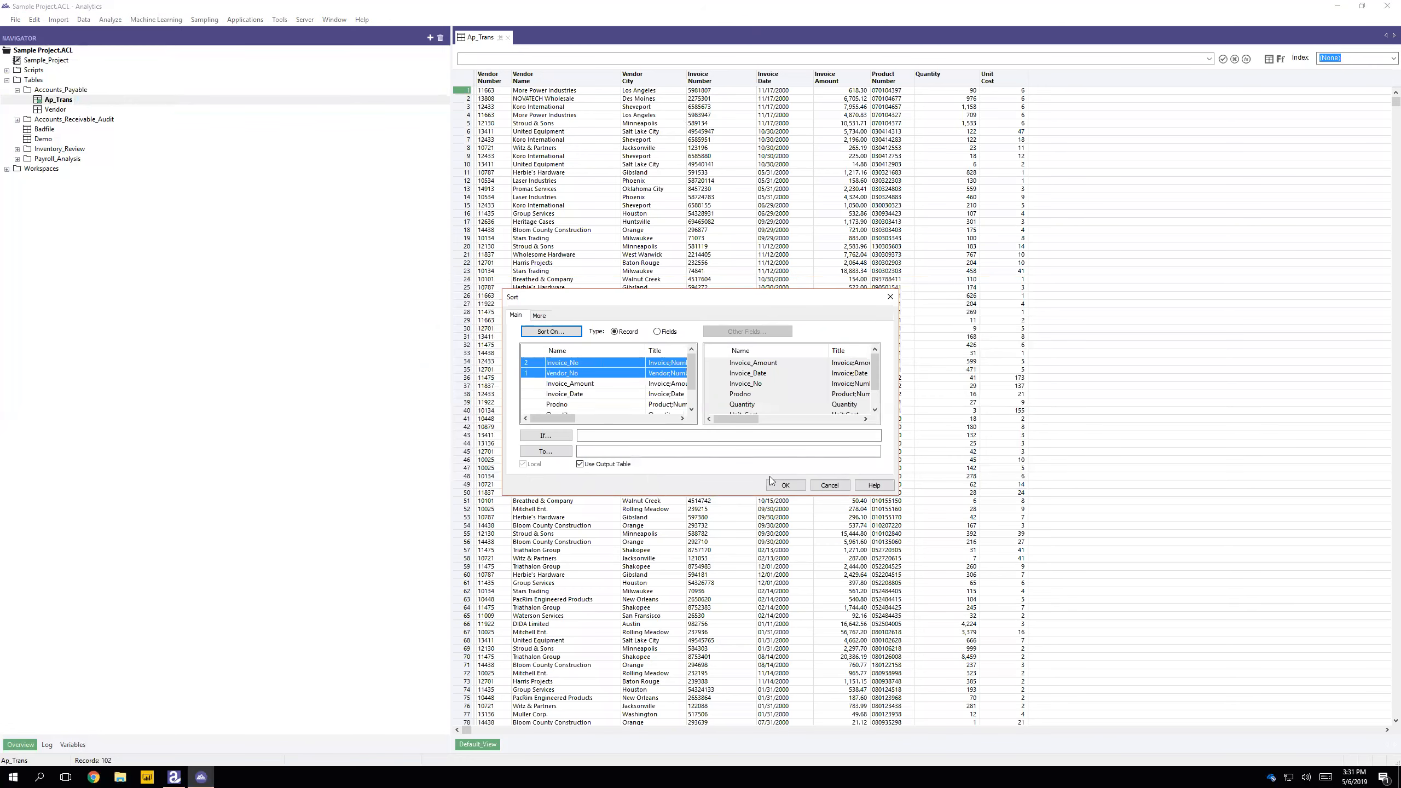
Name the sort's output table AP_Trans_VENDSORT, run the sort and review the sorted records.
click(784, 485)
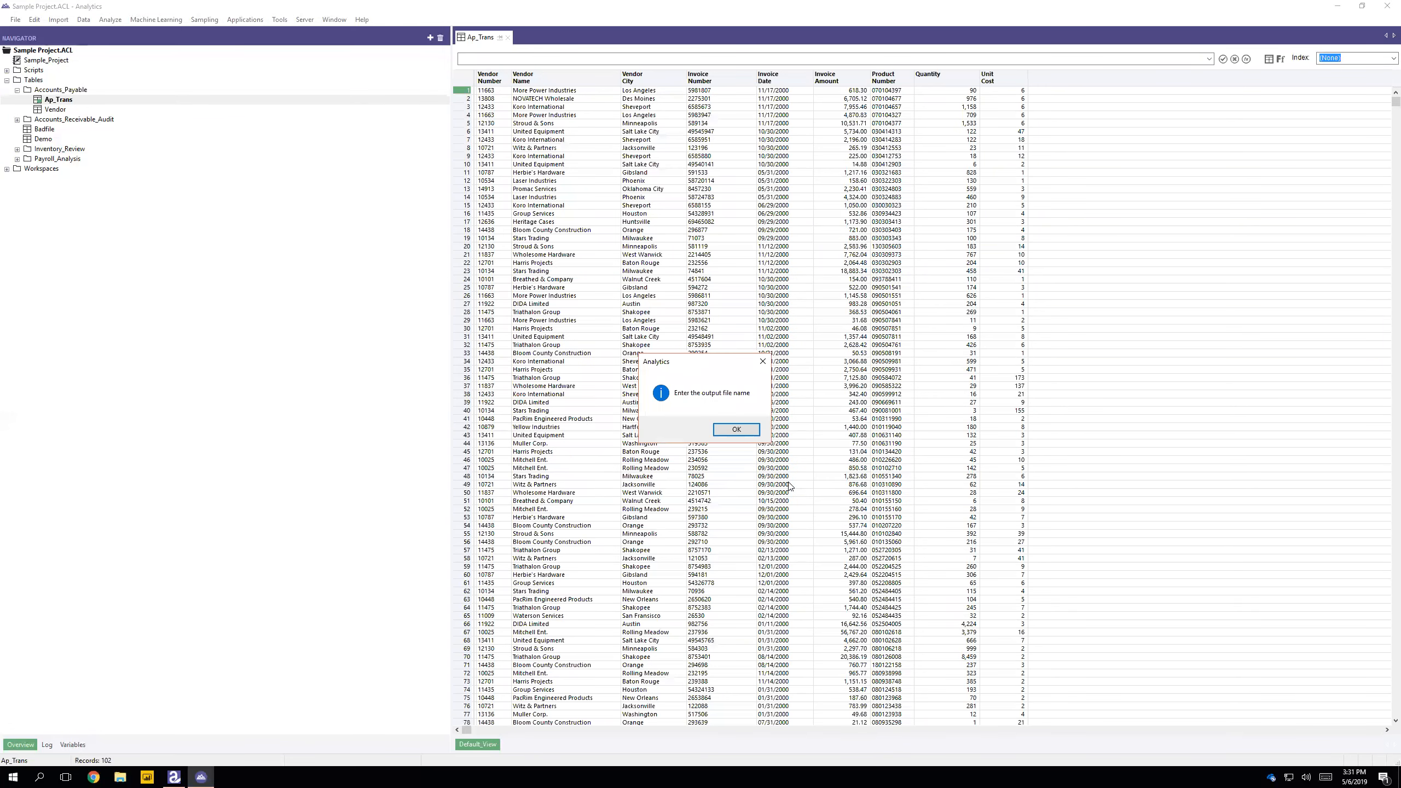
click(734, 434)
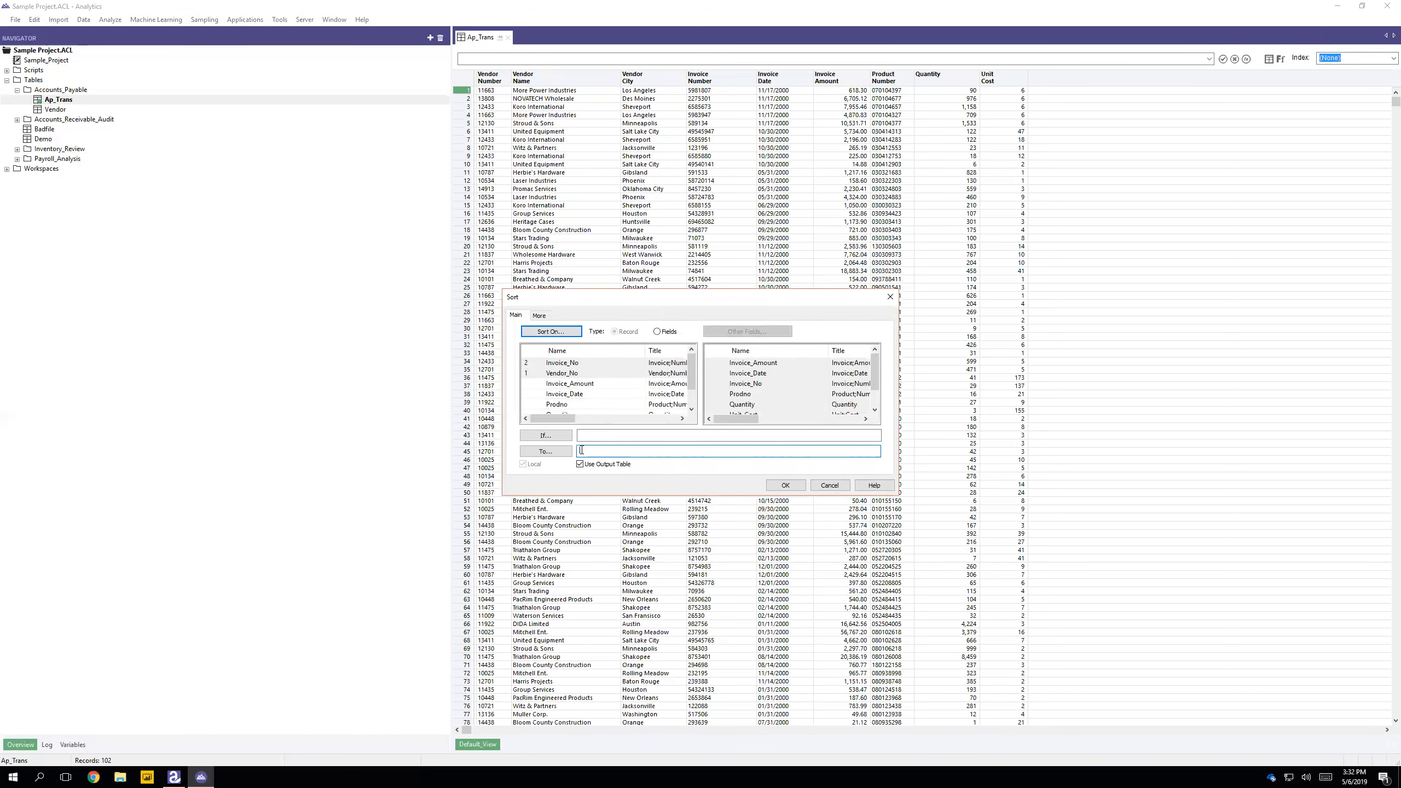
text(AP_Trans_VENDSORT)
click(801, 485)
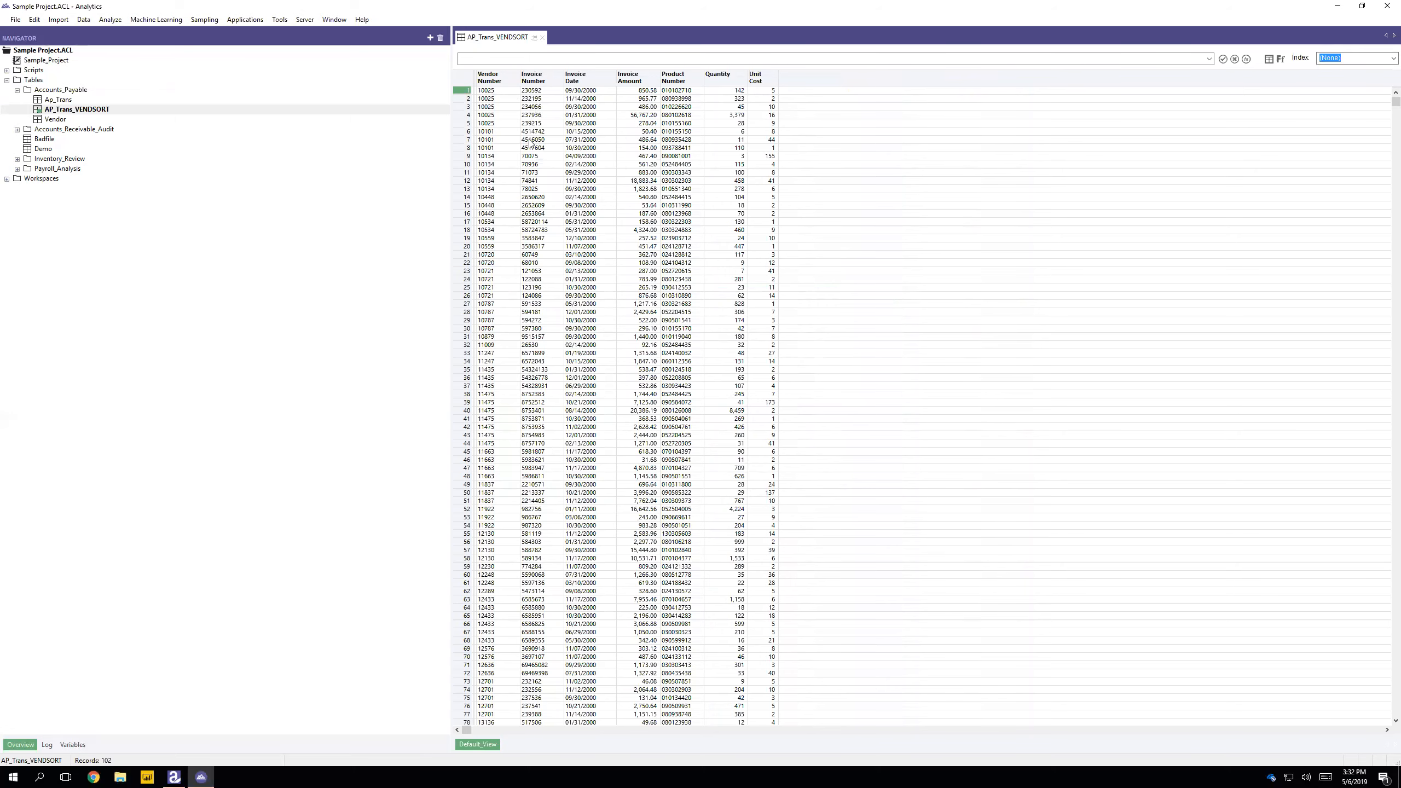
scroll(550, 253, down, 3)
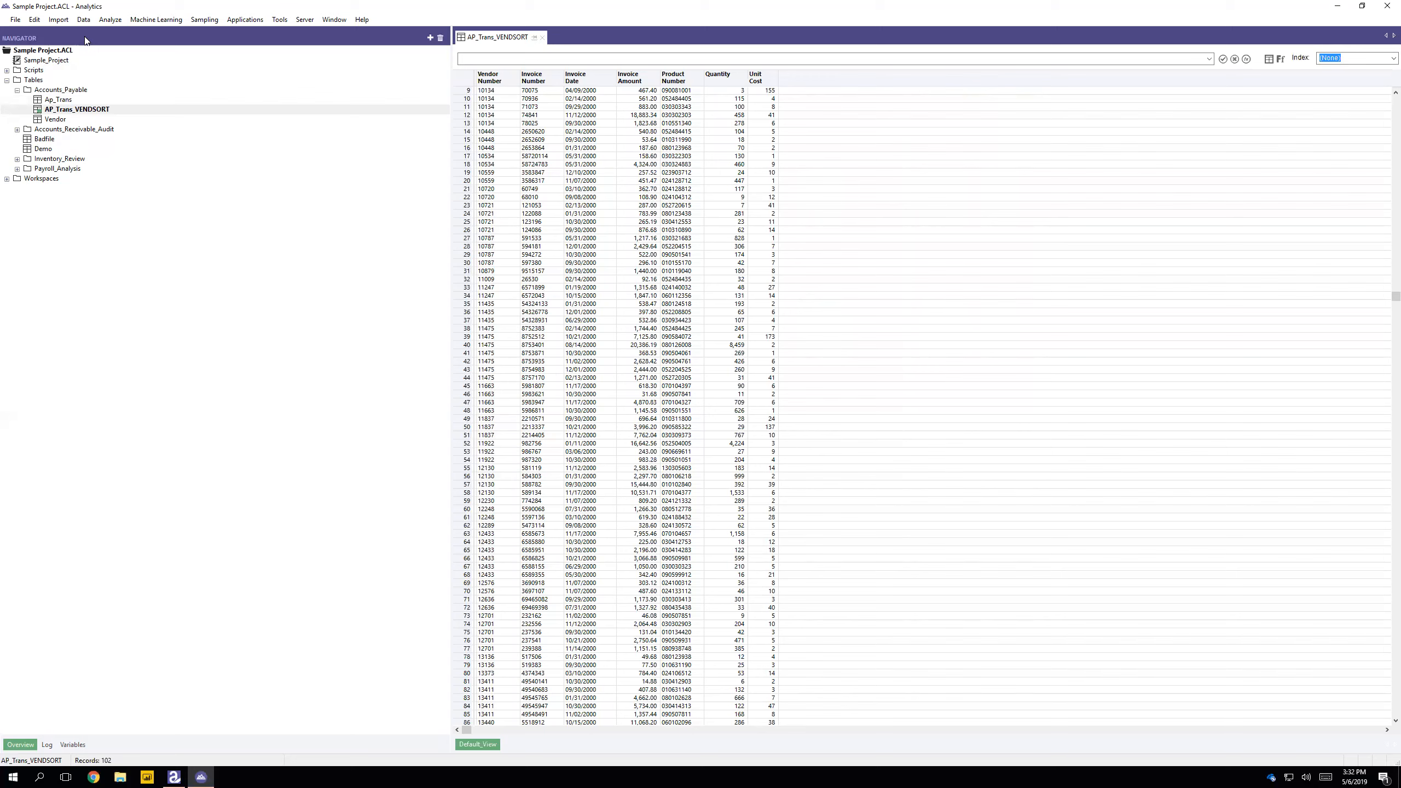
Set up an Excel export of the sorted table to a file named AP_Trans_VENDSORT in the BISM7221 2019s1 OneDrive folder.
click(83, 19)
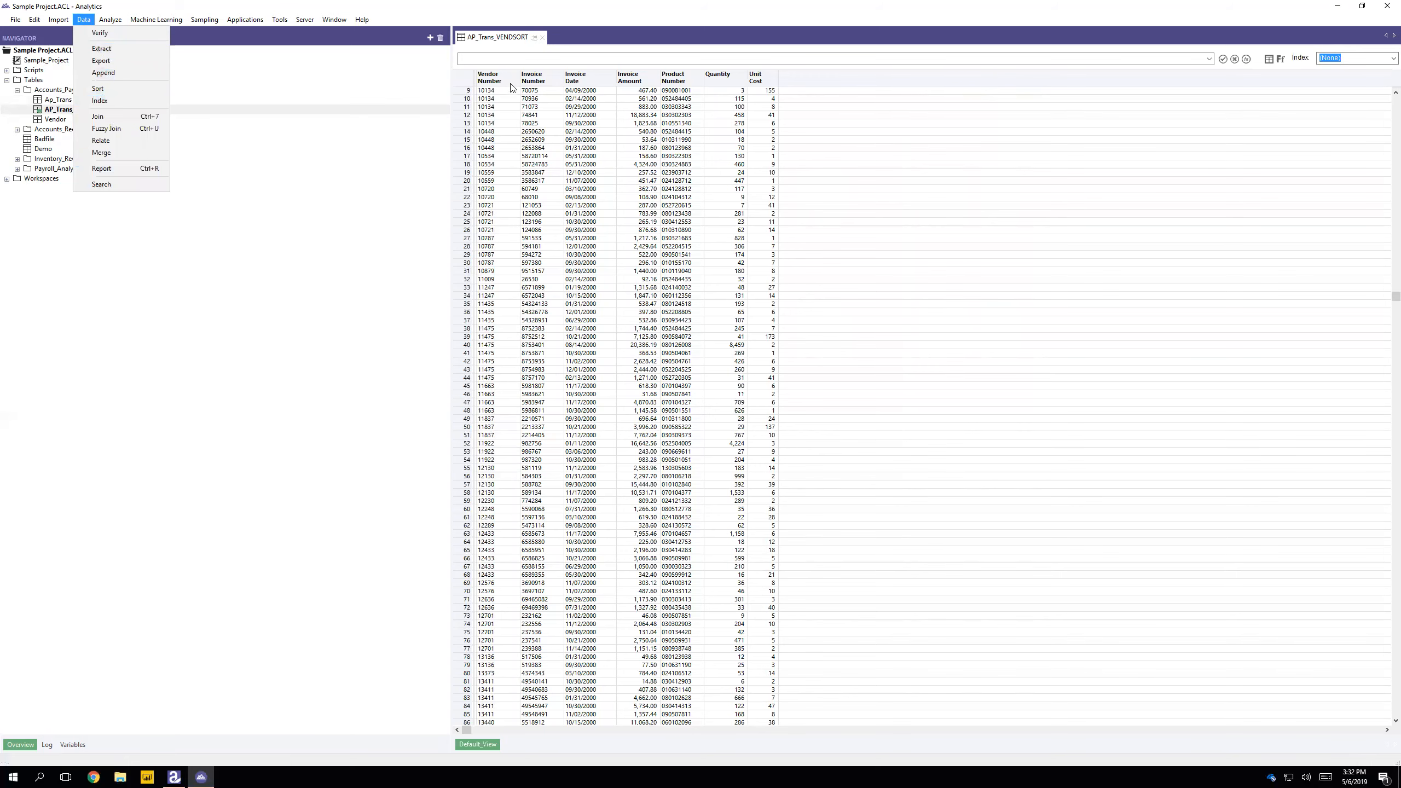
click(101, 61)
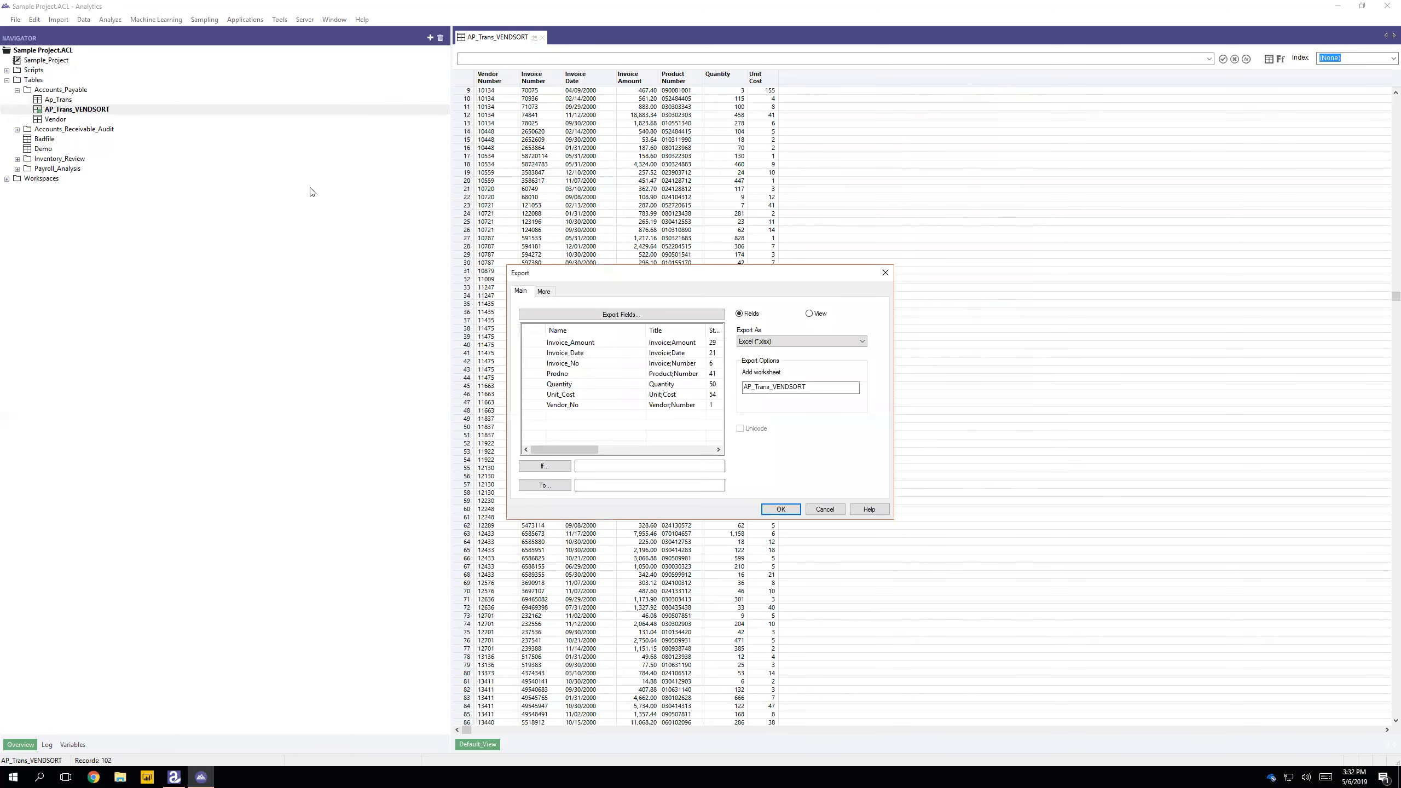
click(602, 485)
click(554, 485)
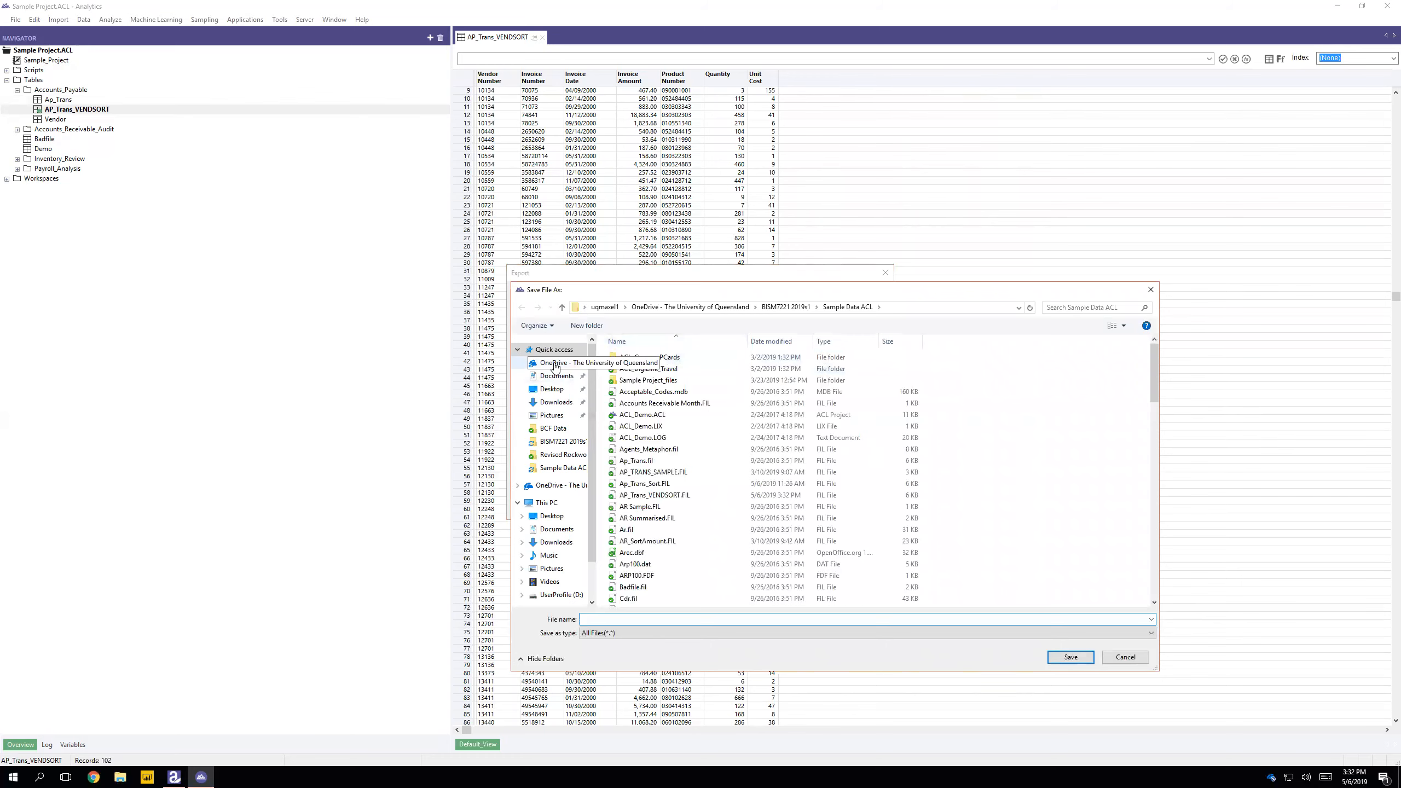
click(555, 365)
double_click(642, 369)
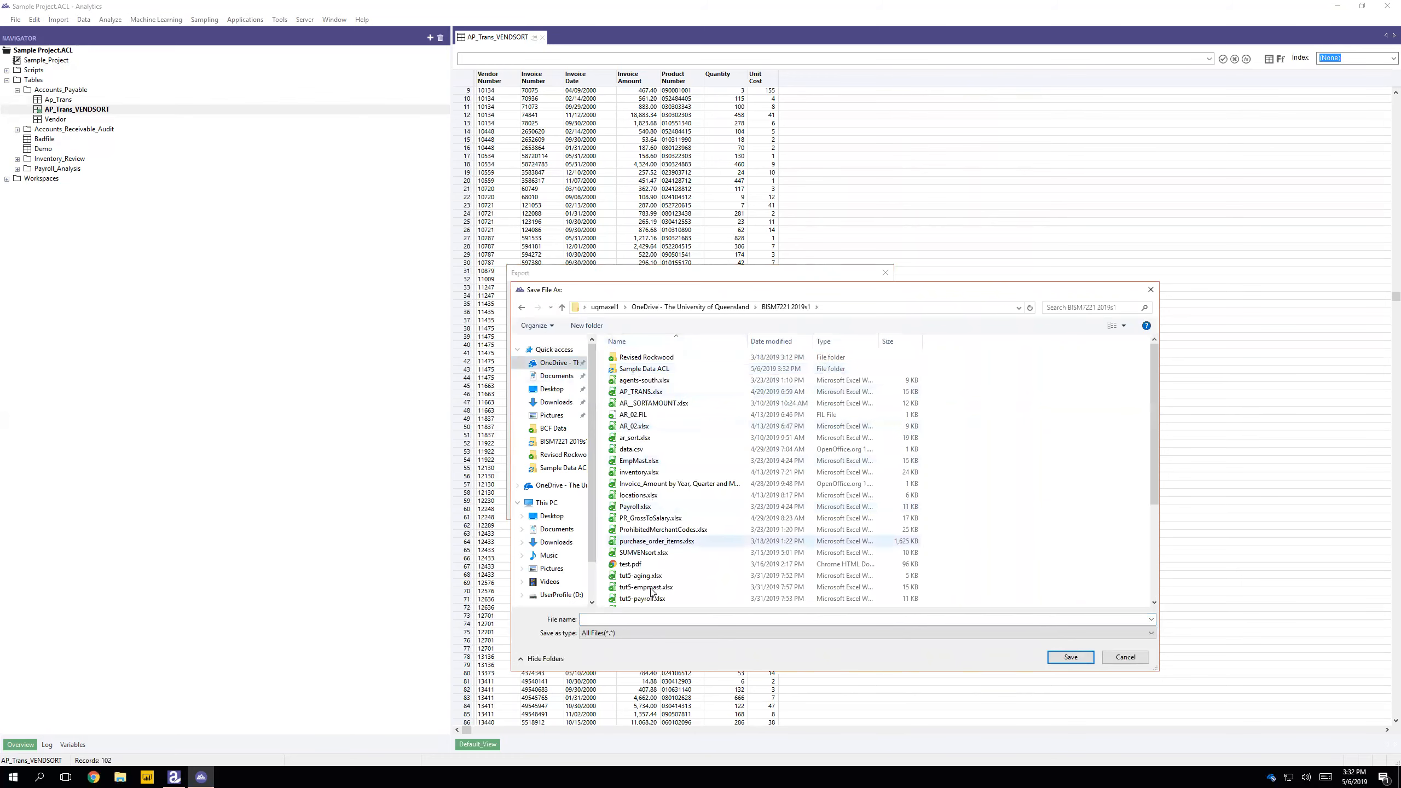
click(641, 619)
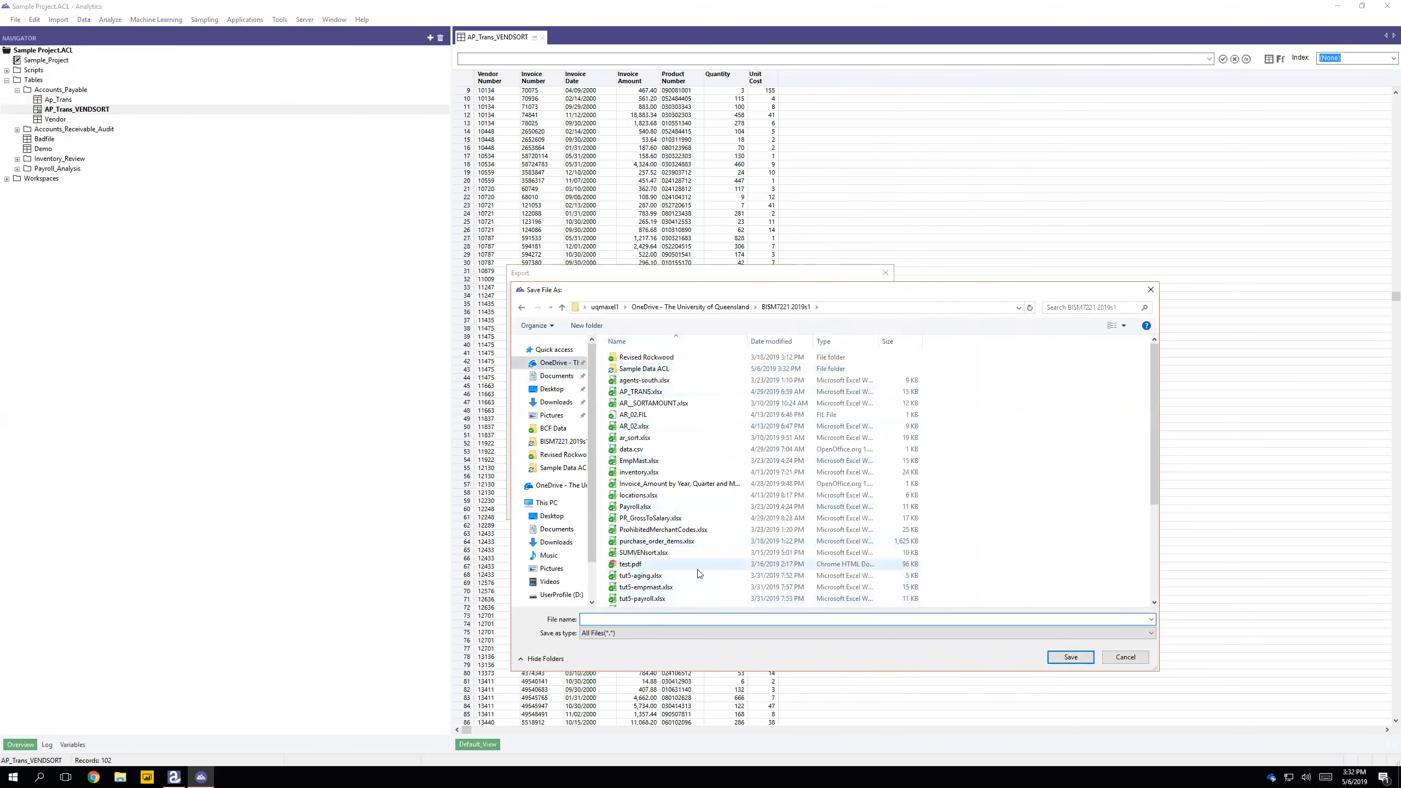
text(AP_T)
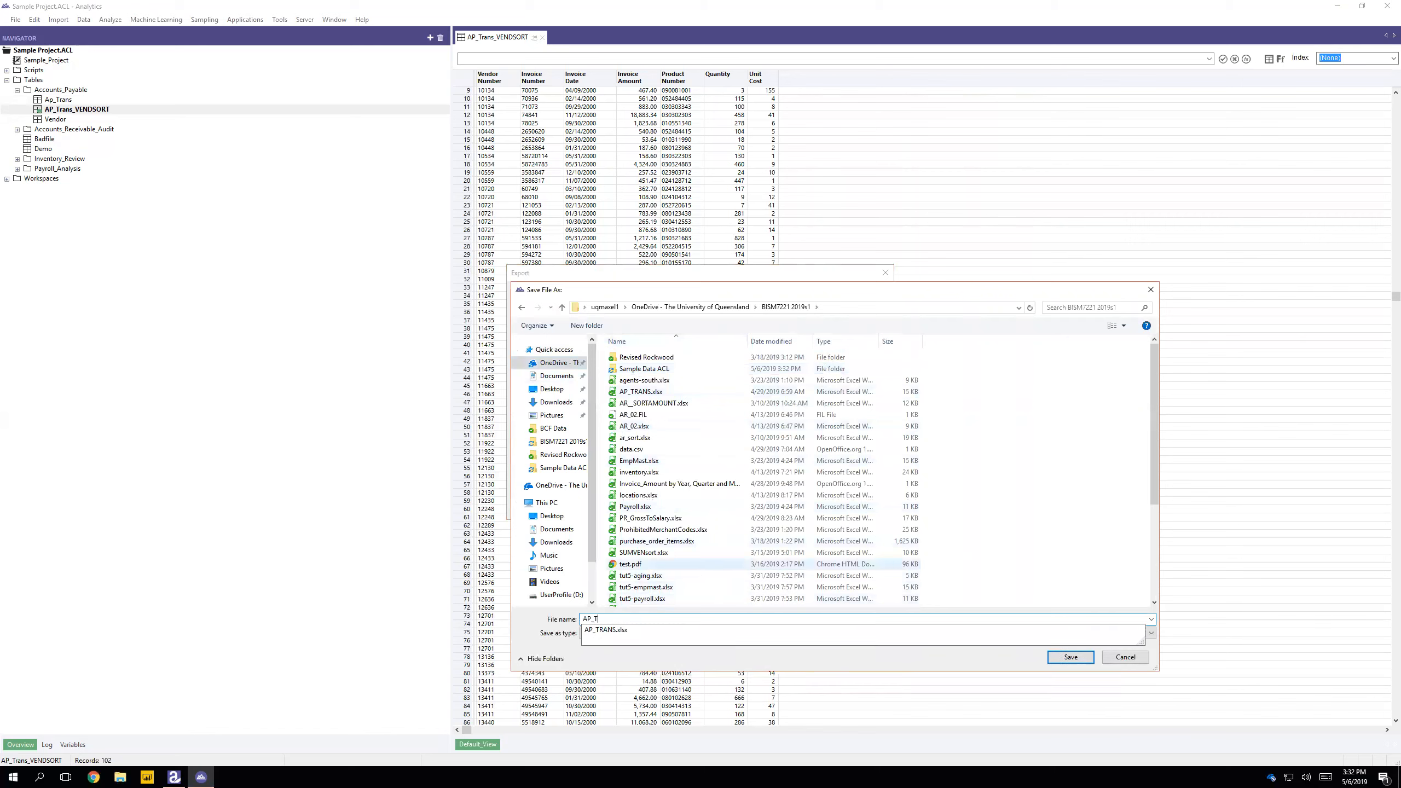
text(rans_VENDSORT)
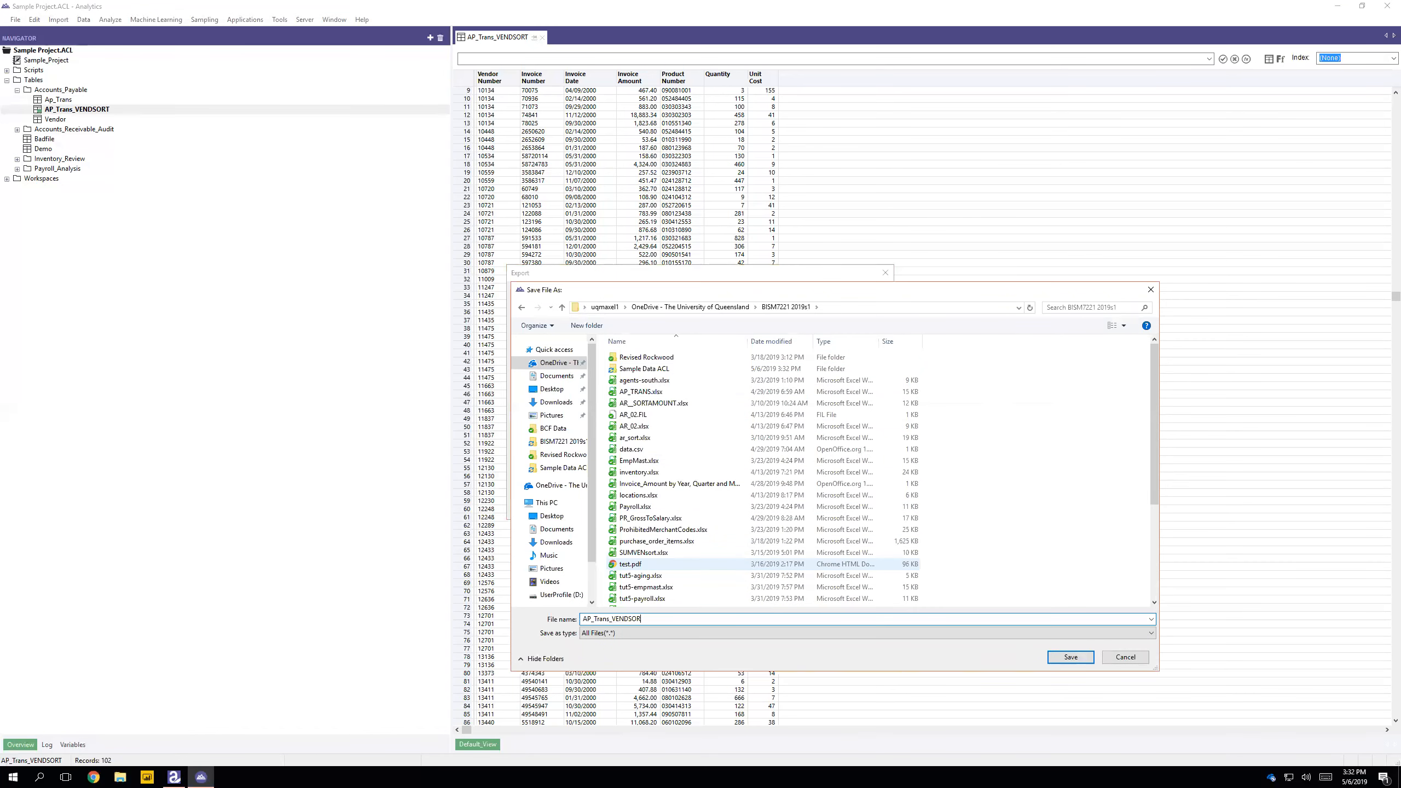
click(1071, 657)
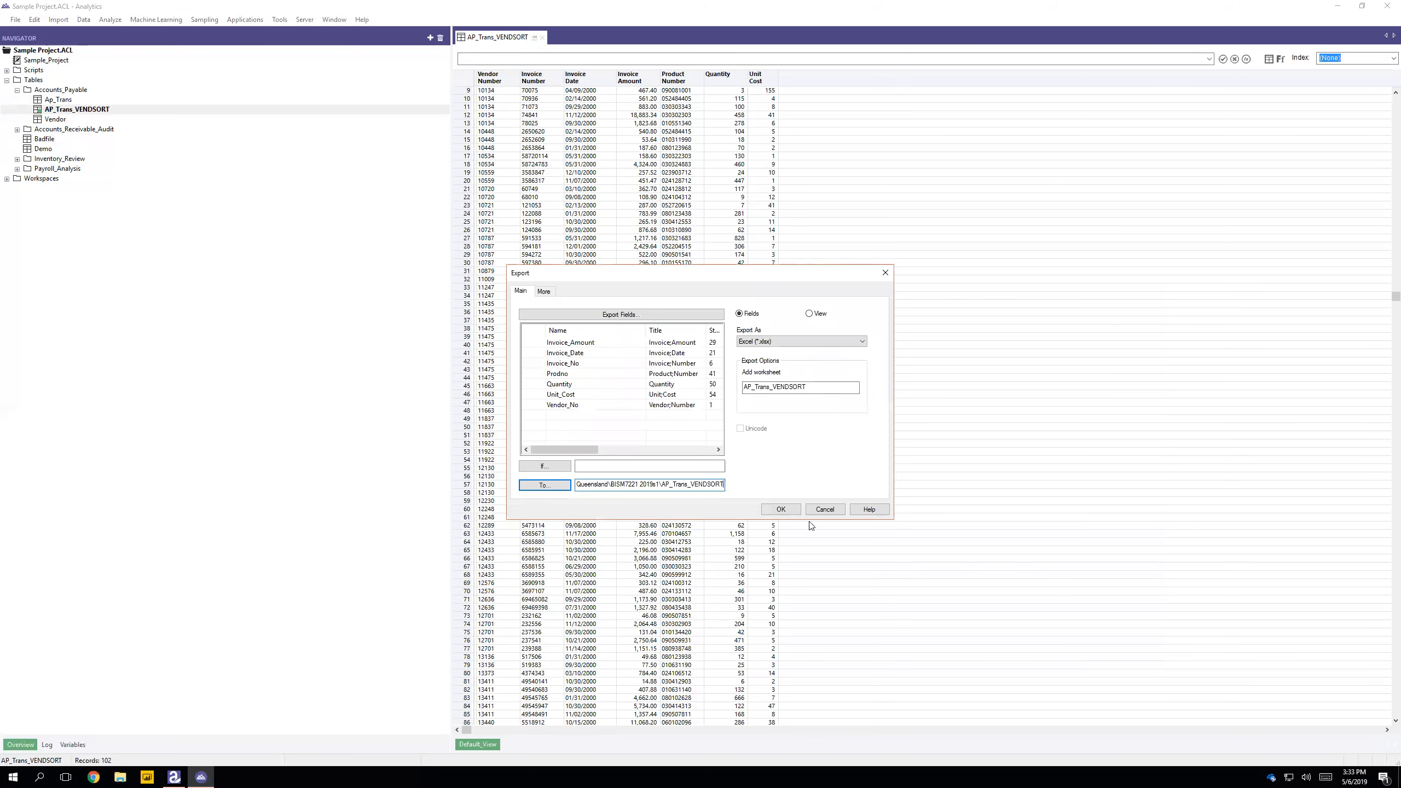
Include all fields from Invoice_Amount through Vendor_No in the export and run it.
click(779, 509)
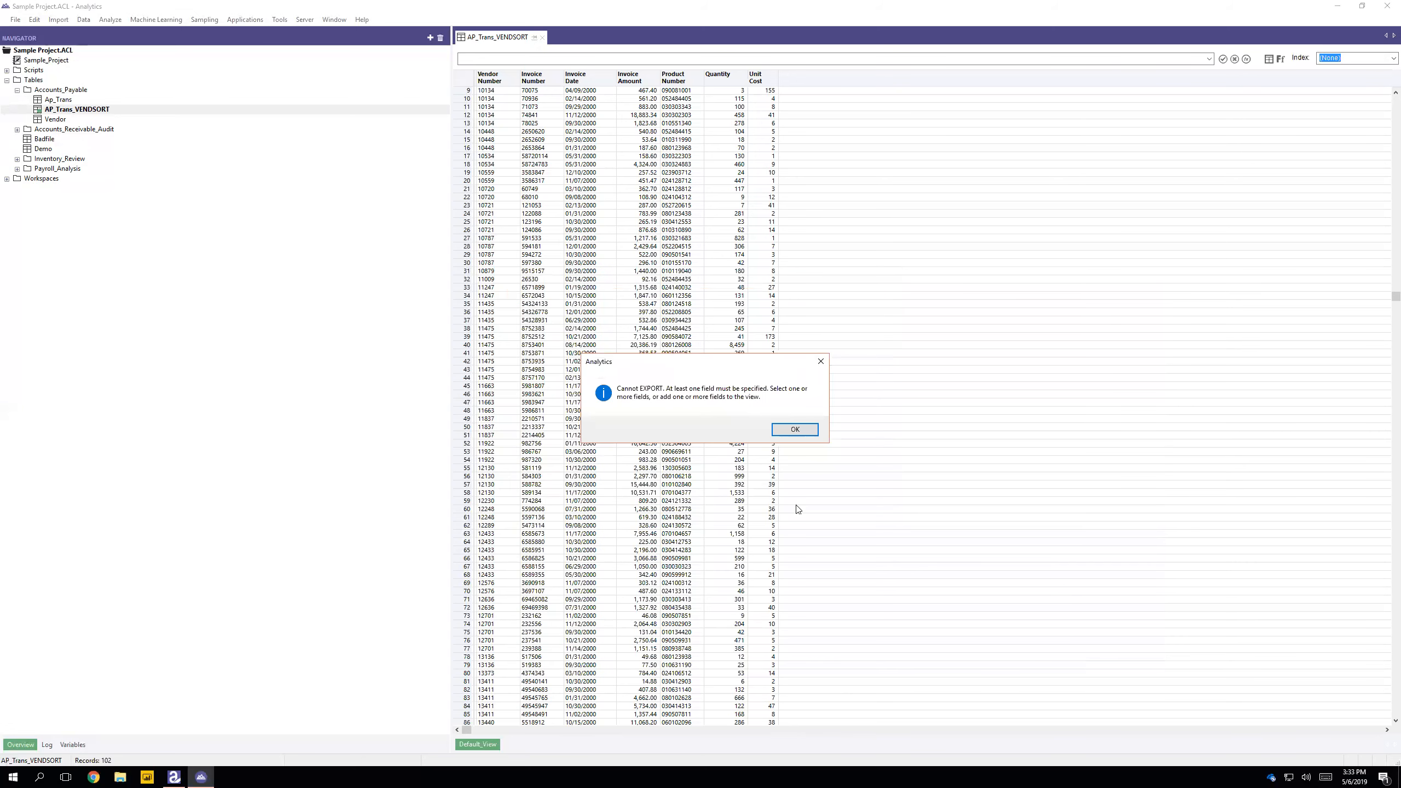
click(797, 434)
click(533, 343)
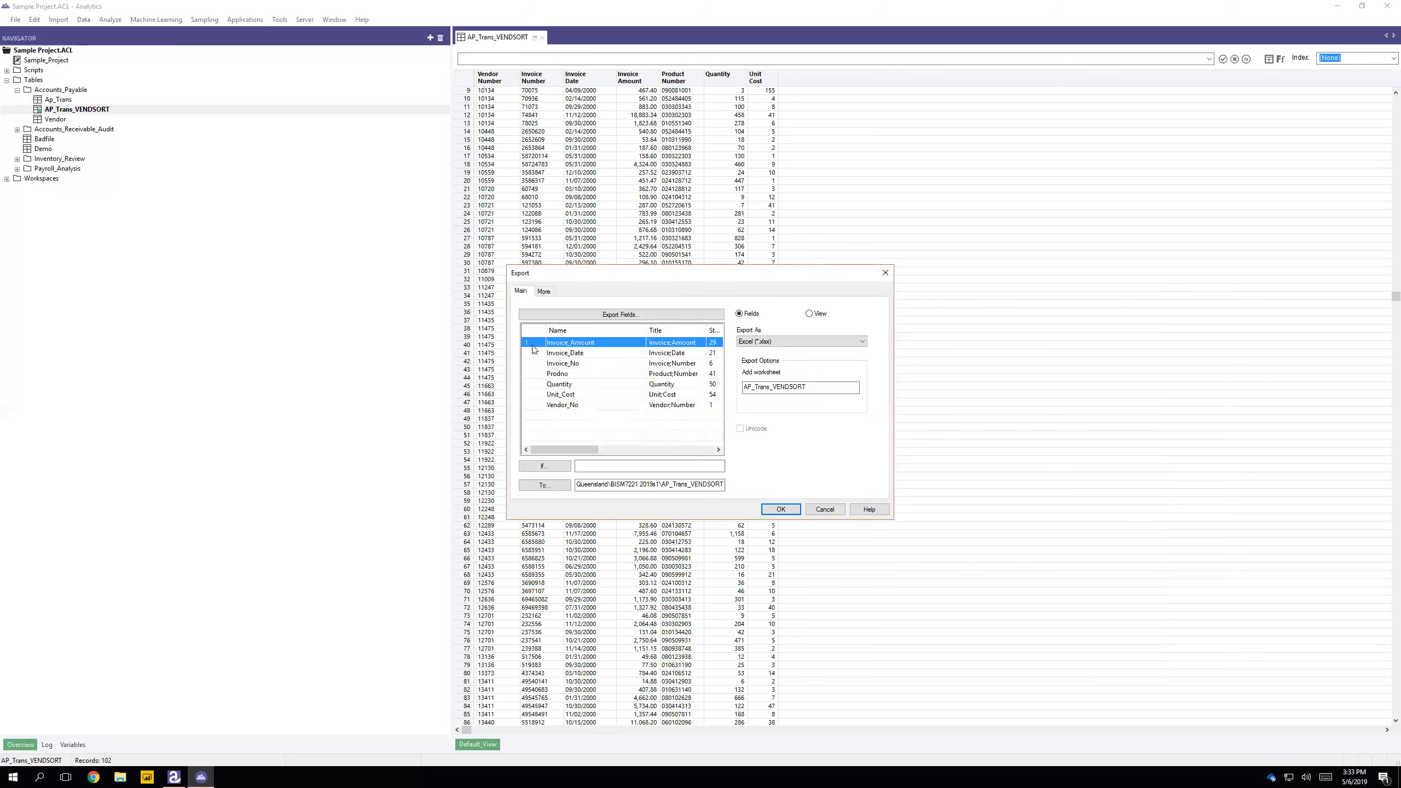
shift+click(543, 405)
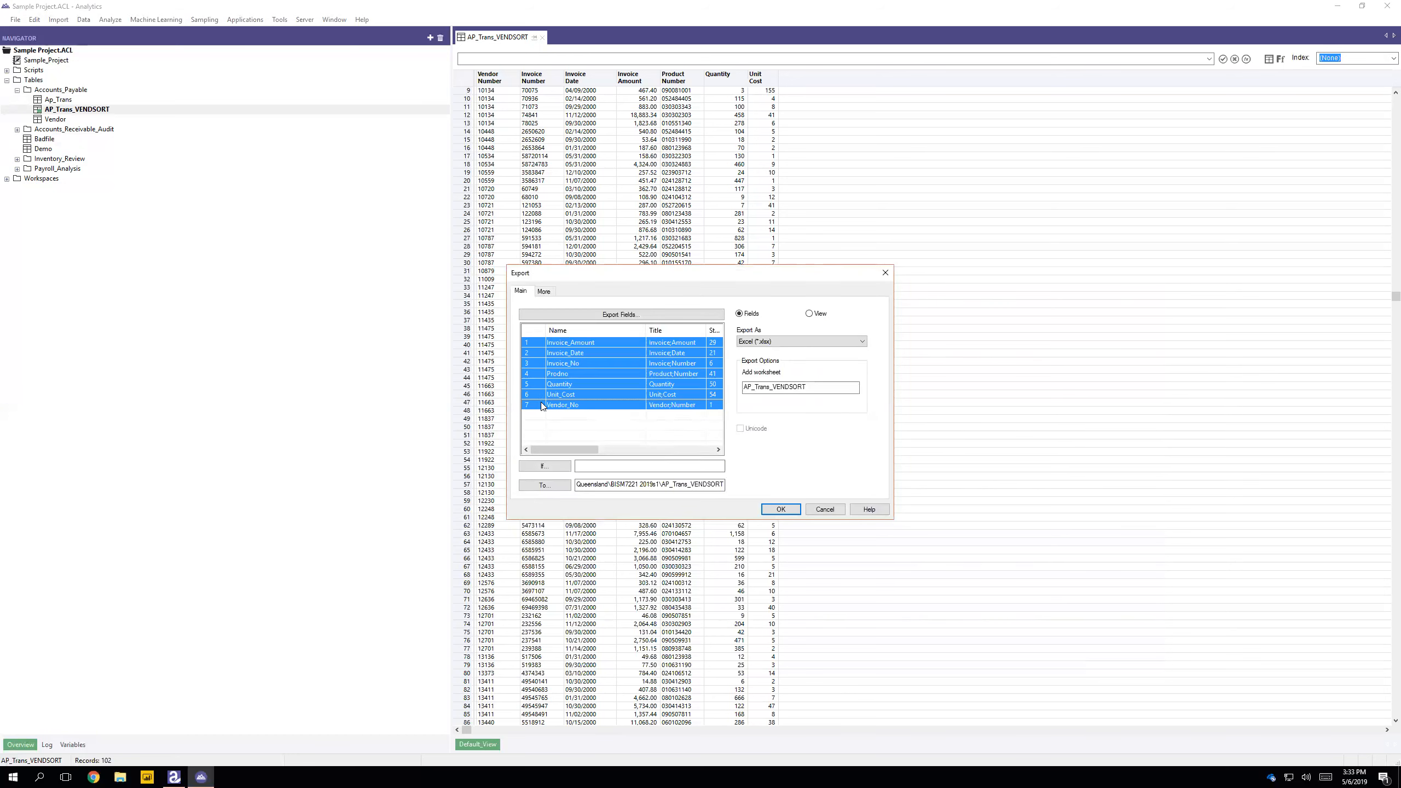
click(780, 509)
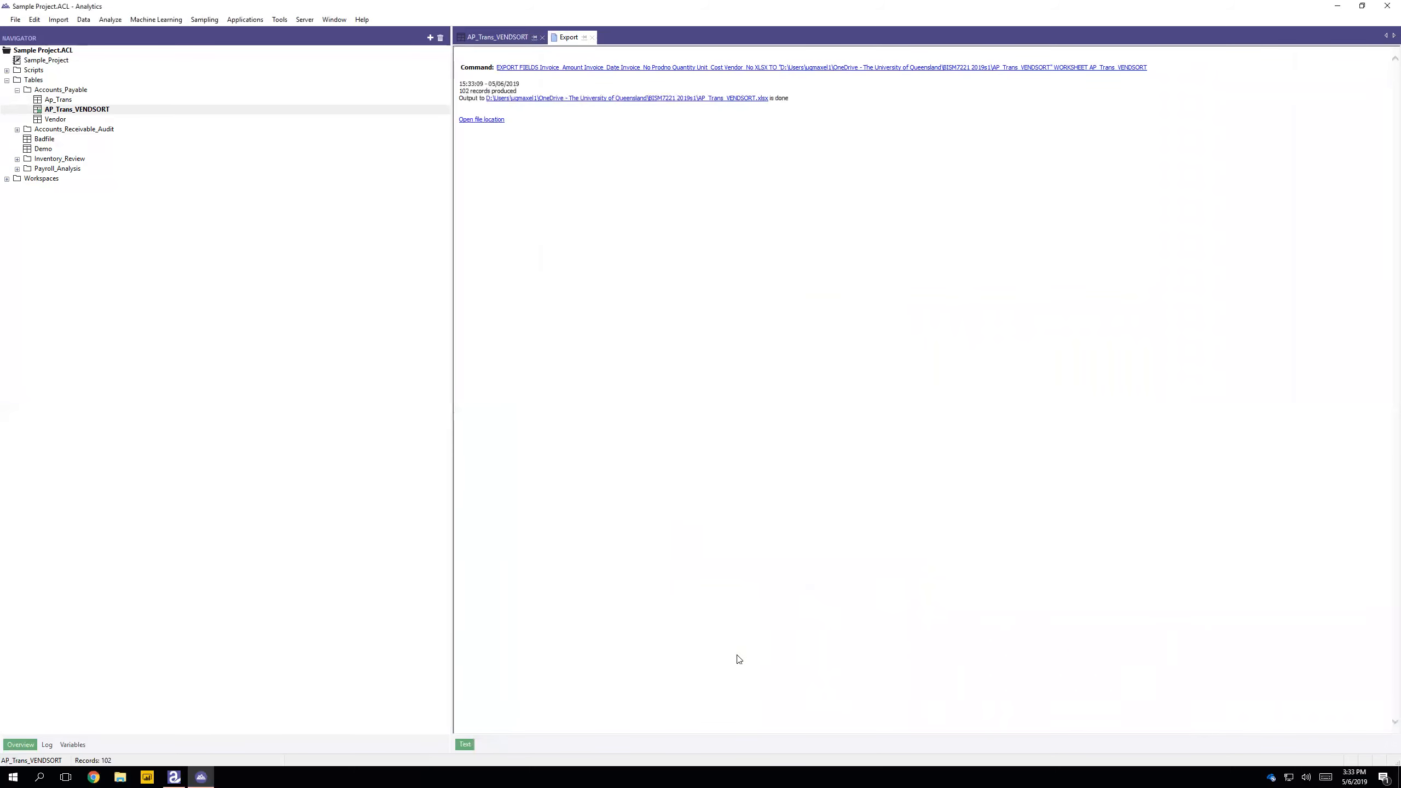
Switch to File Explorer and open AP_Trans_VENDSORT.xlsx from the BISM7221 2019s1 OneDrive folder.
click(121, 777)
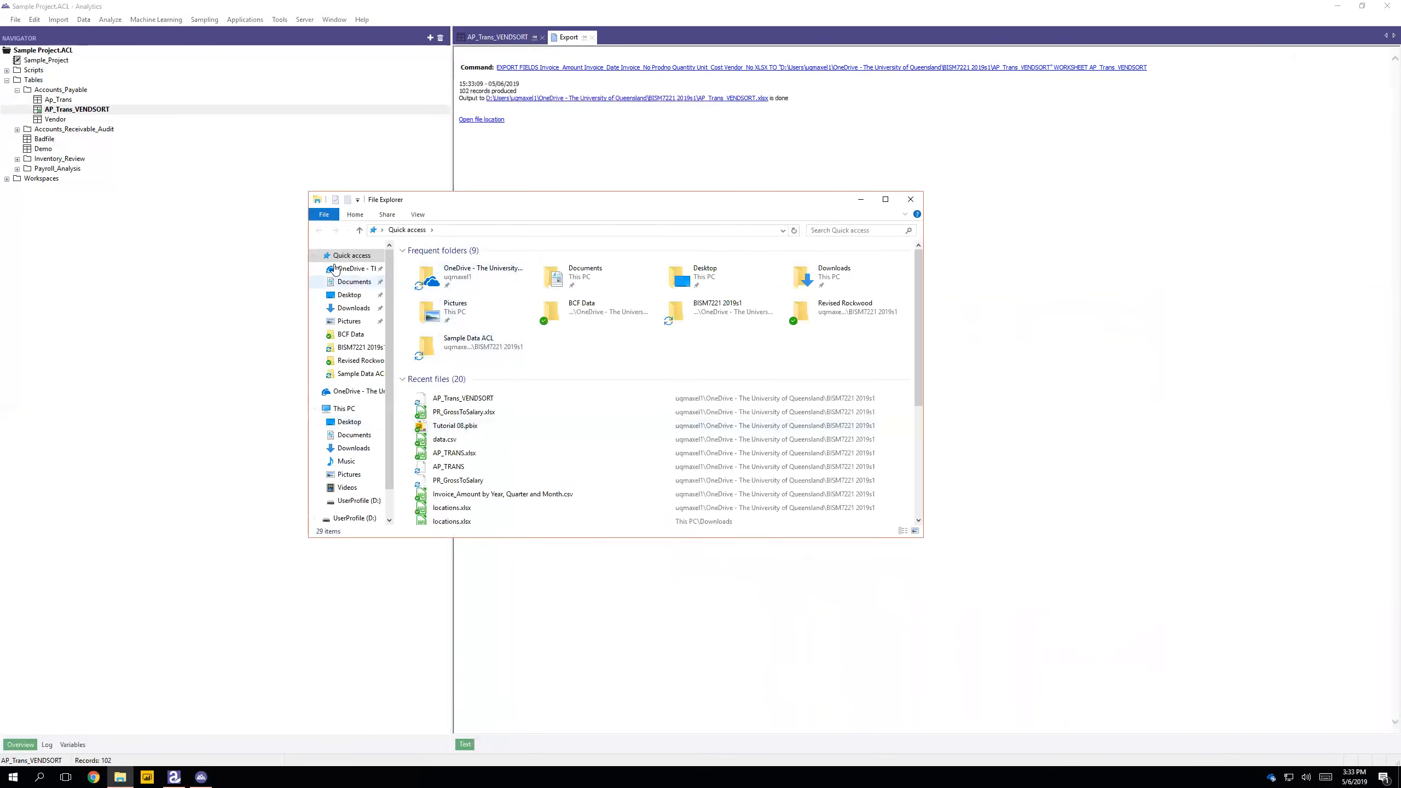
click(353, 269)
double_click(427, 276)
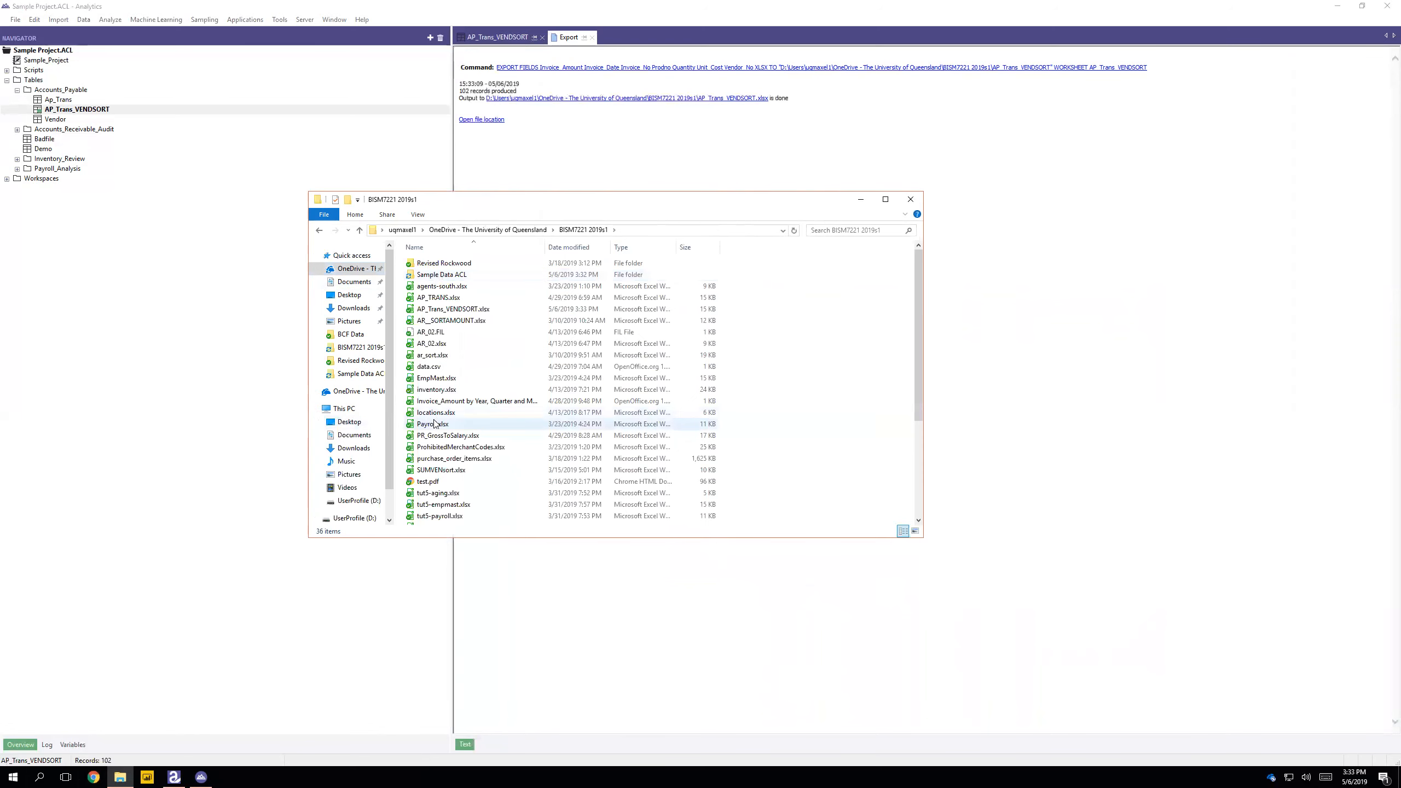
click(443, 310)
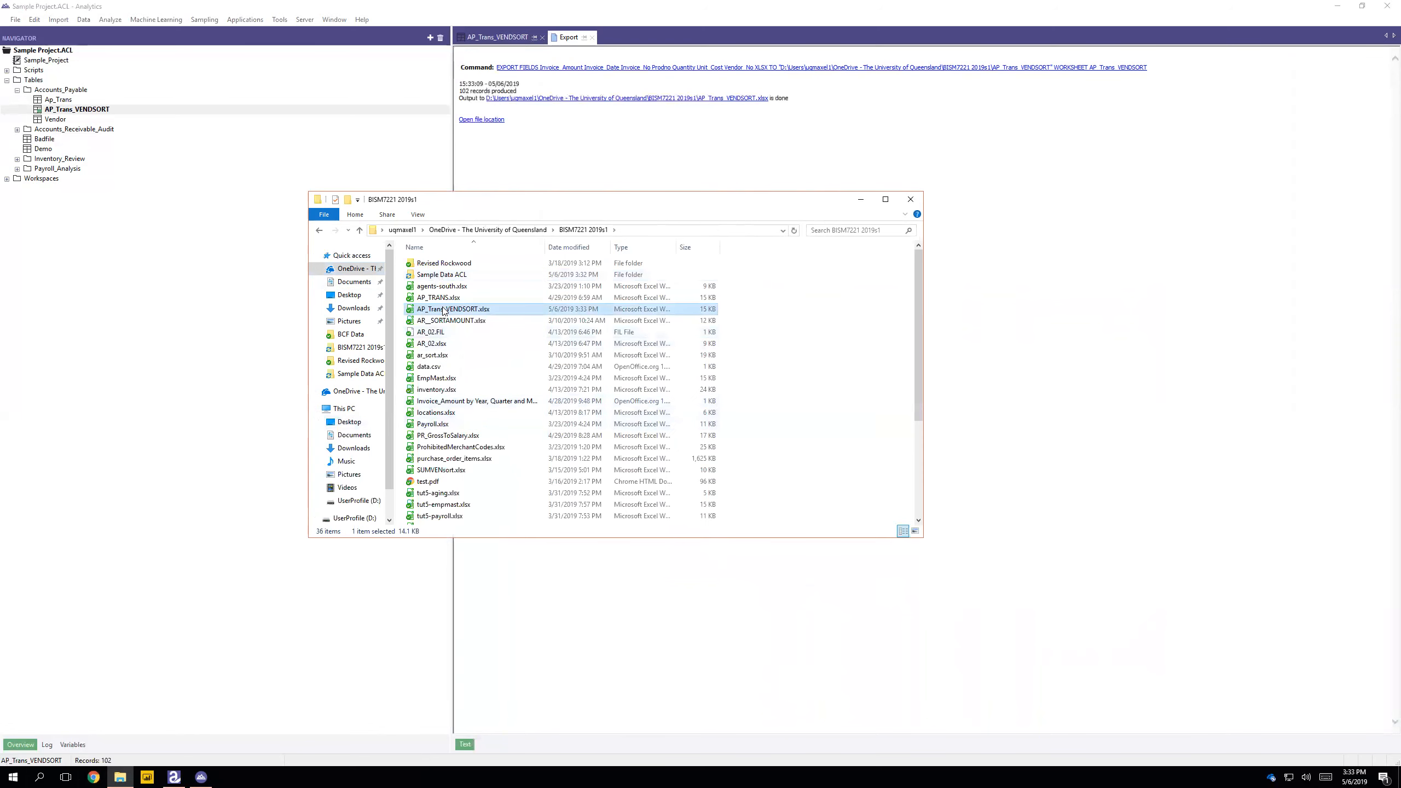
double_click(443, 309)
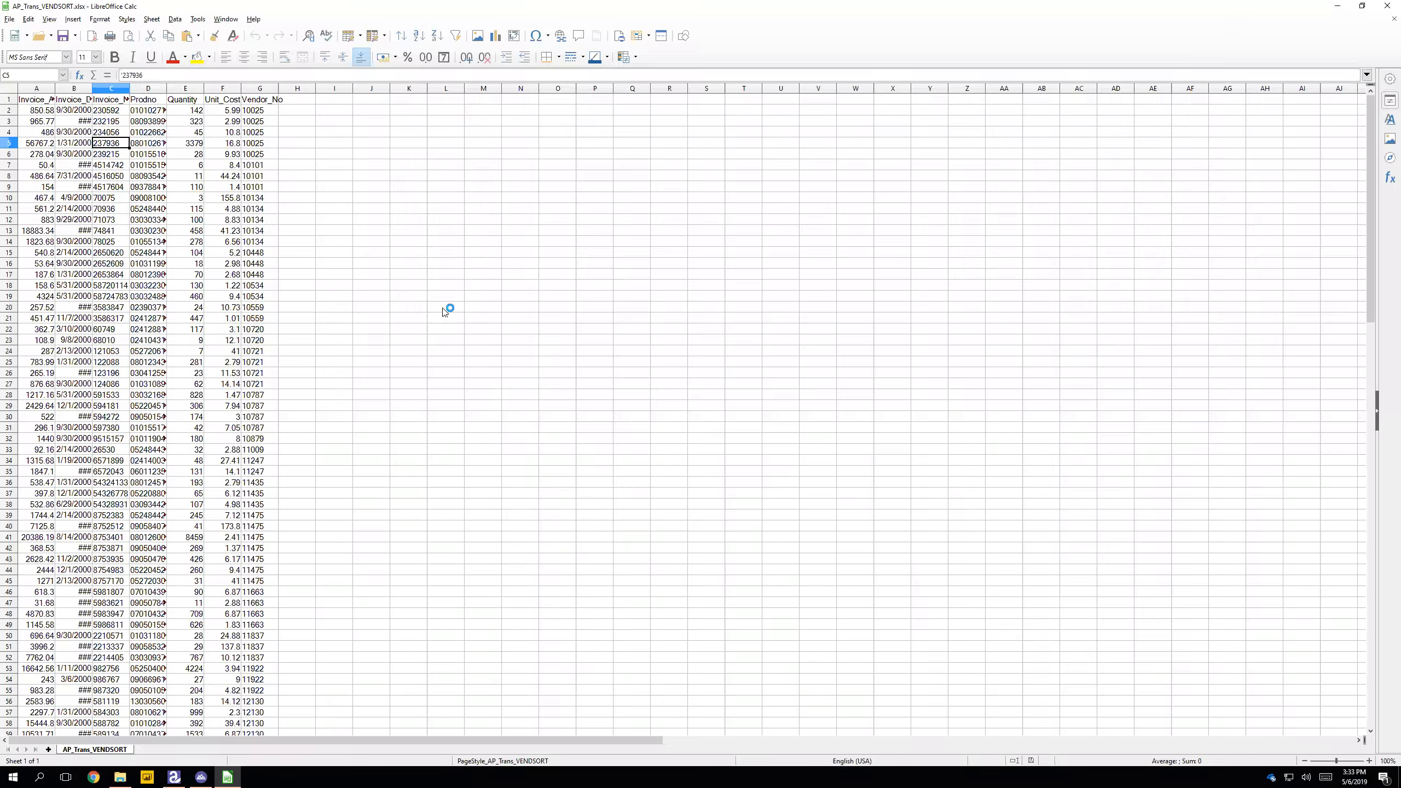
Apply the default optimal column width to columns A through G of the exported sheet.
click(50, 91)
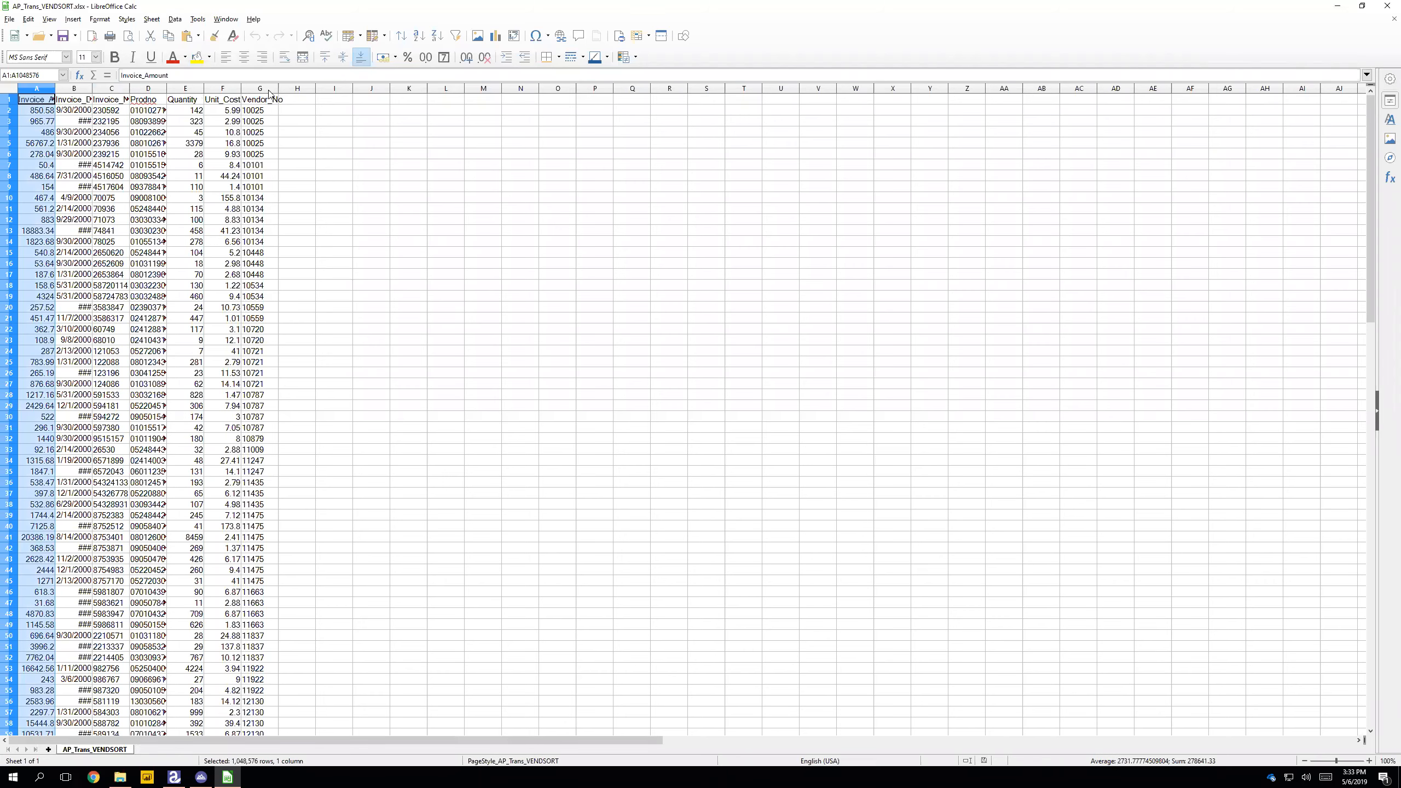
shift+click(268, 89)
right_click(268, 89)
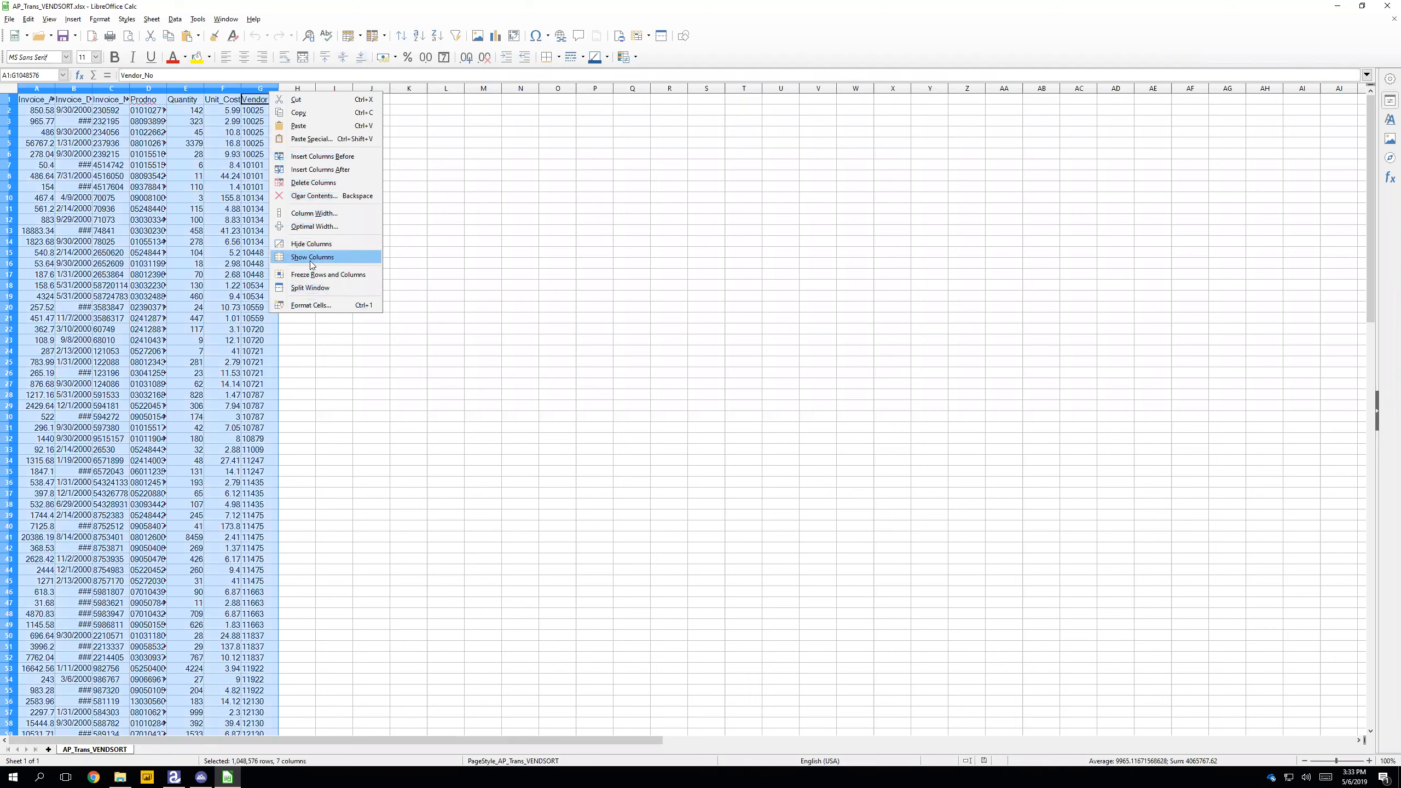
click(113, 23)
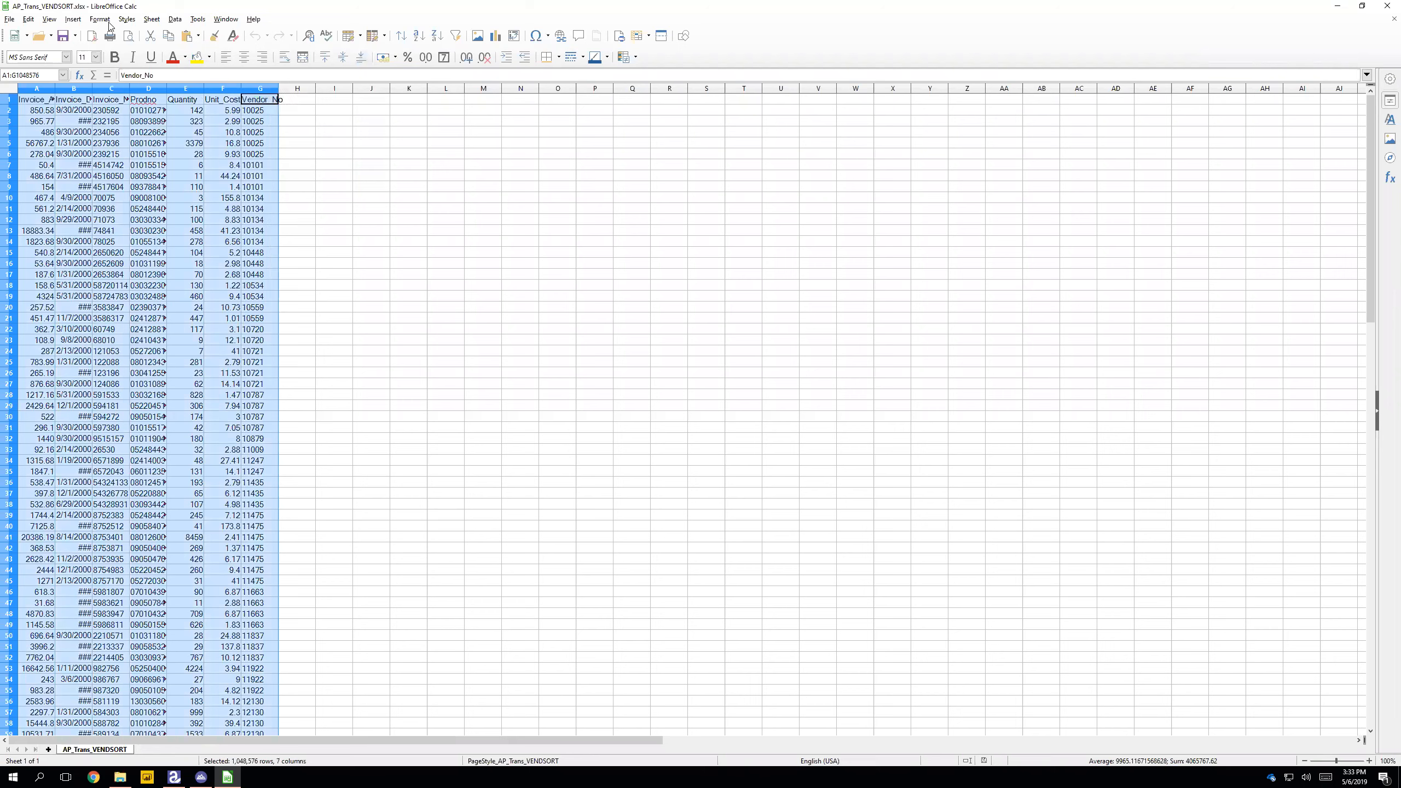
click(109, 24)
mouse_move(118, 146)
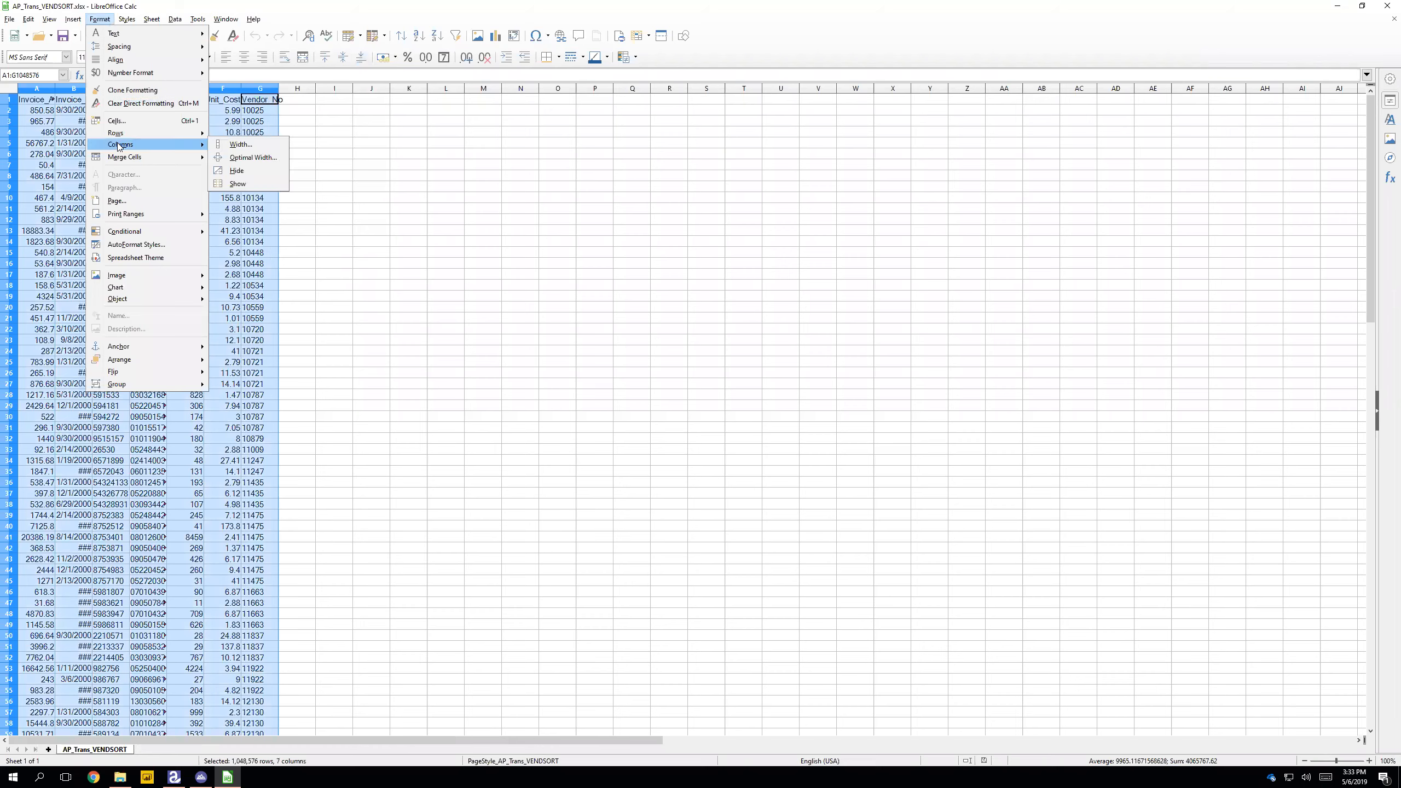
click(249, 158)
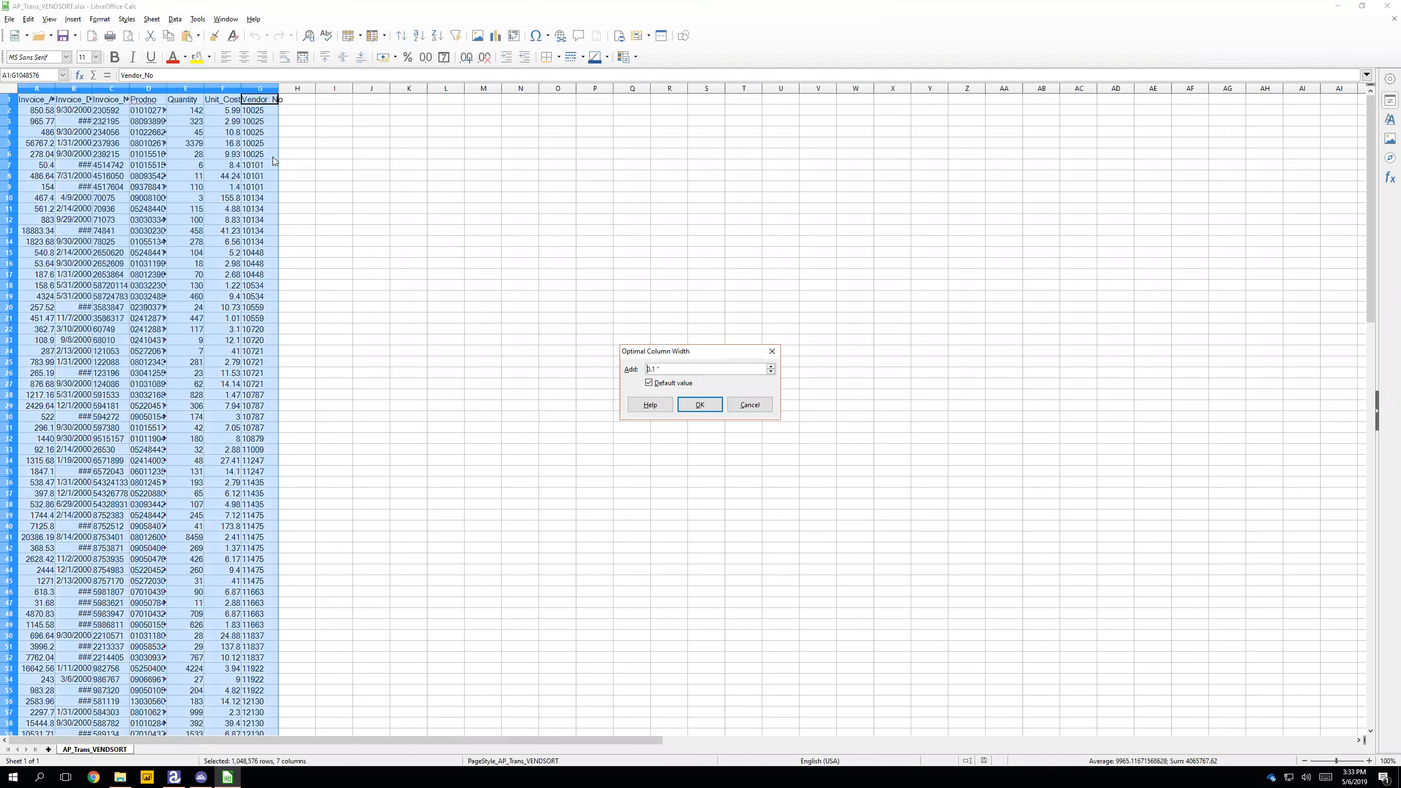
click(693, 409)
Add the header FLAG in cell H1, beside the Vendor_No column.
click(386, 199)
click(376, 111)
click(380, 100)
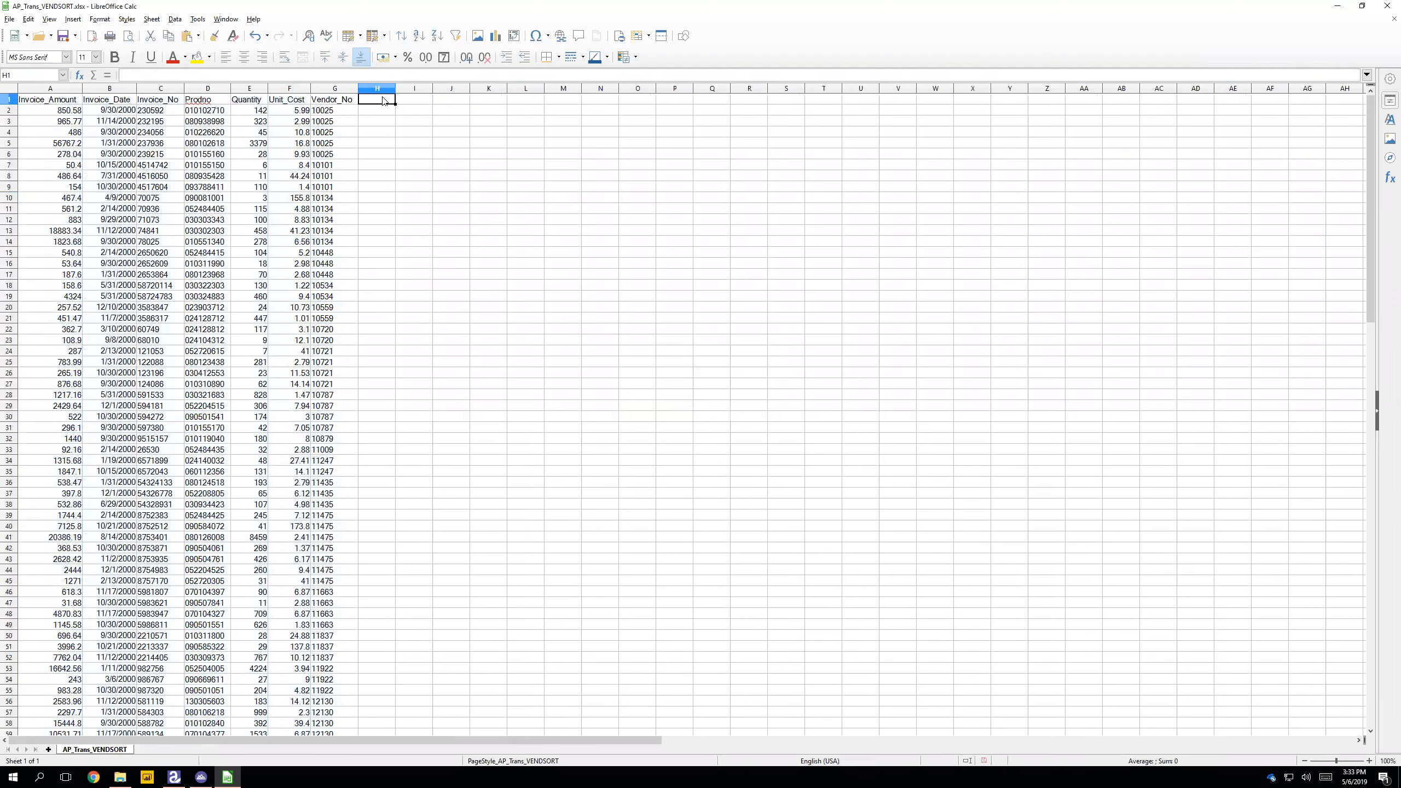
text(FLAG)
key(Return)
Begin an IF formula in H2 that tests whether the vendor number matches the previous row's, G2=G1.
text(=if()
key(Left)
key(Left)
key(Left)
key(Left)
key(Left)
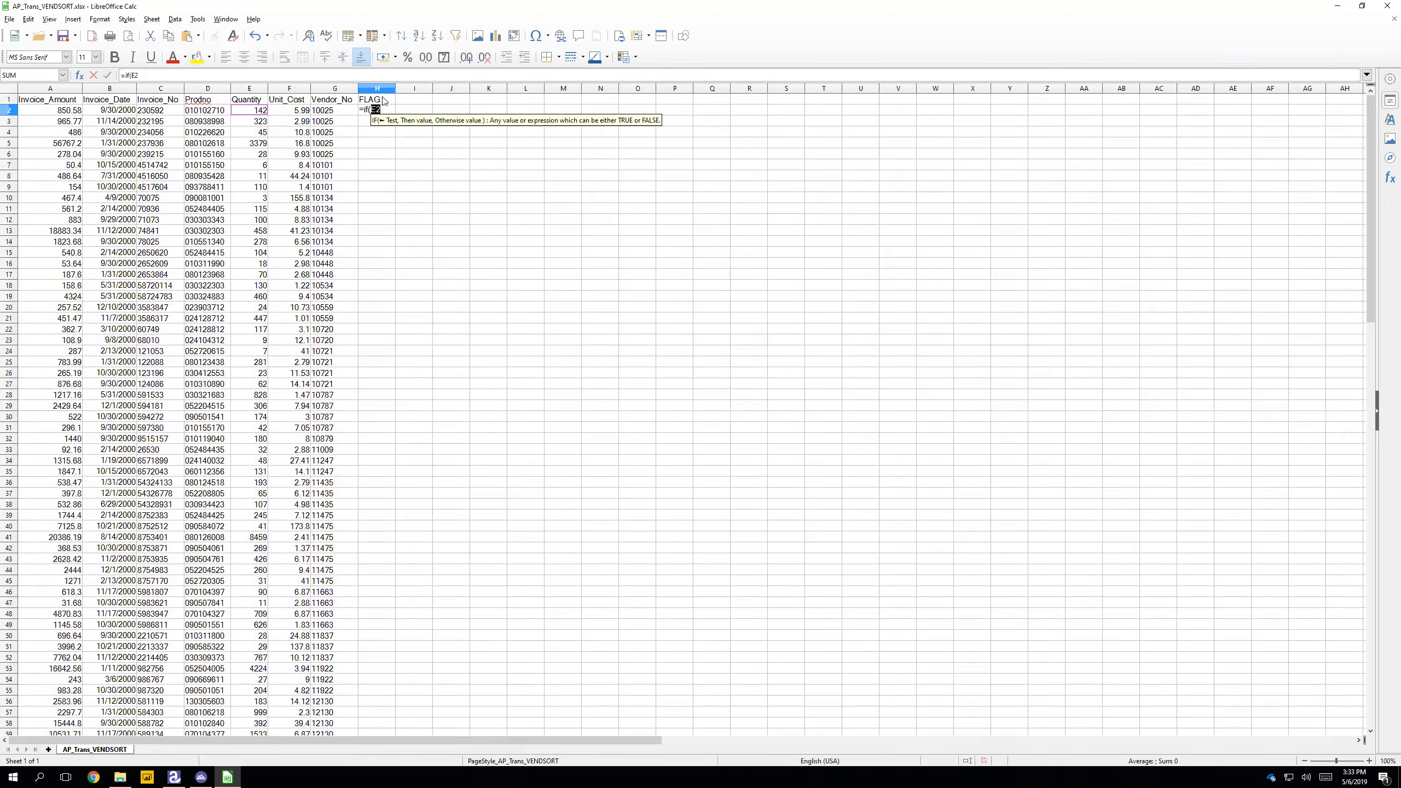
key(Left)
key(Left)
key(Right)
key(Right)
key(Right)
key(Right)
key(Right)
key(Right)
text(=)
key(Up)
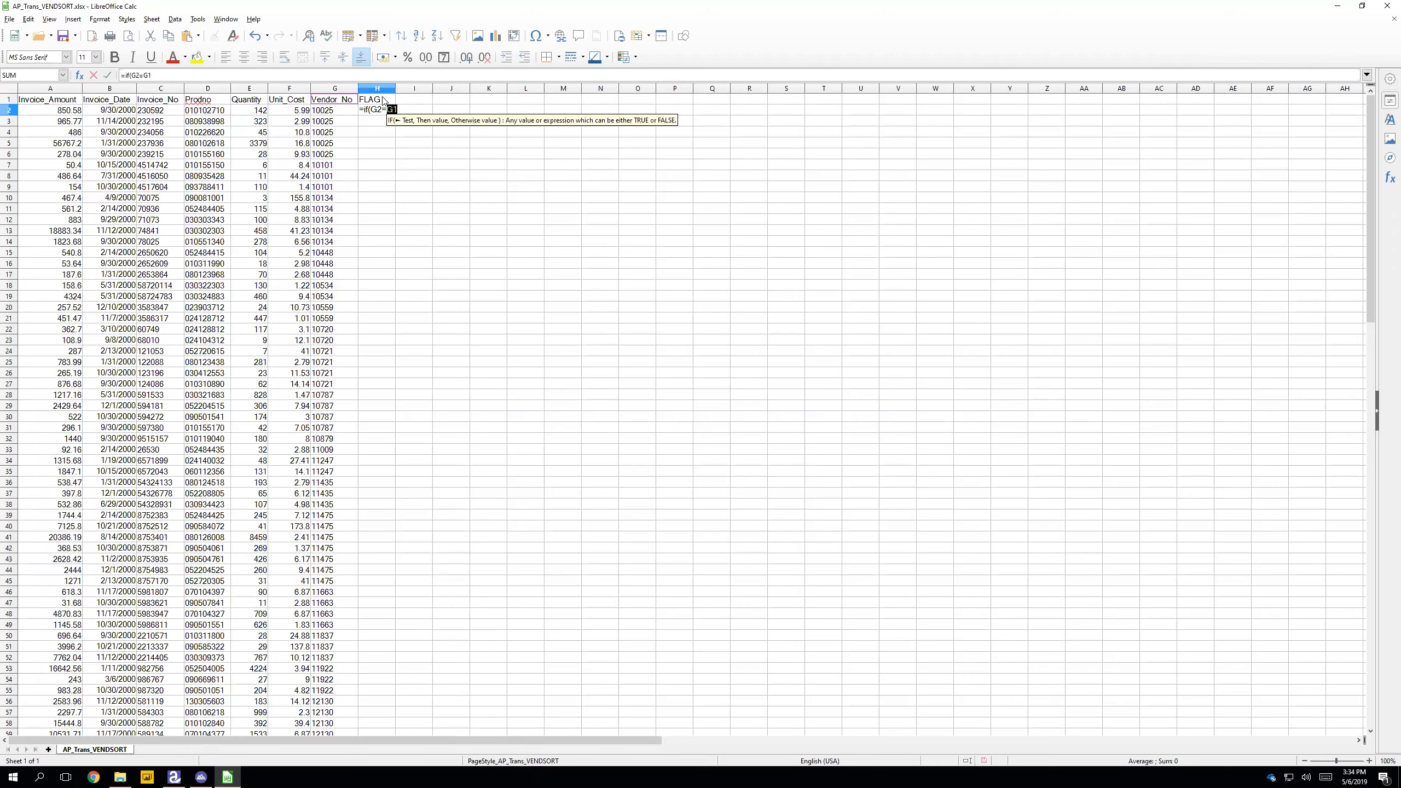
Nest a second IF in the formula's then value, testing whether the invoice number follows consecutively, C2=C1+1.
text(,if()
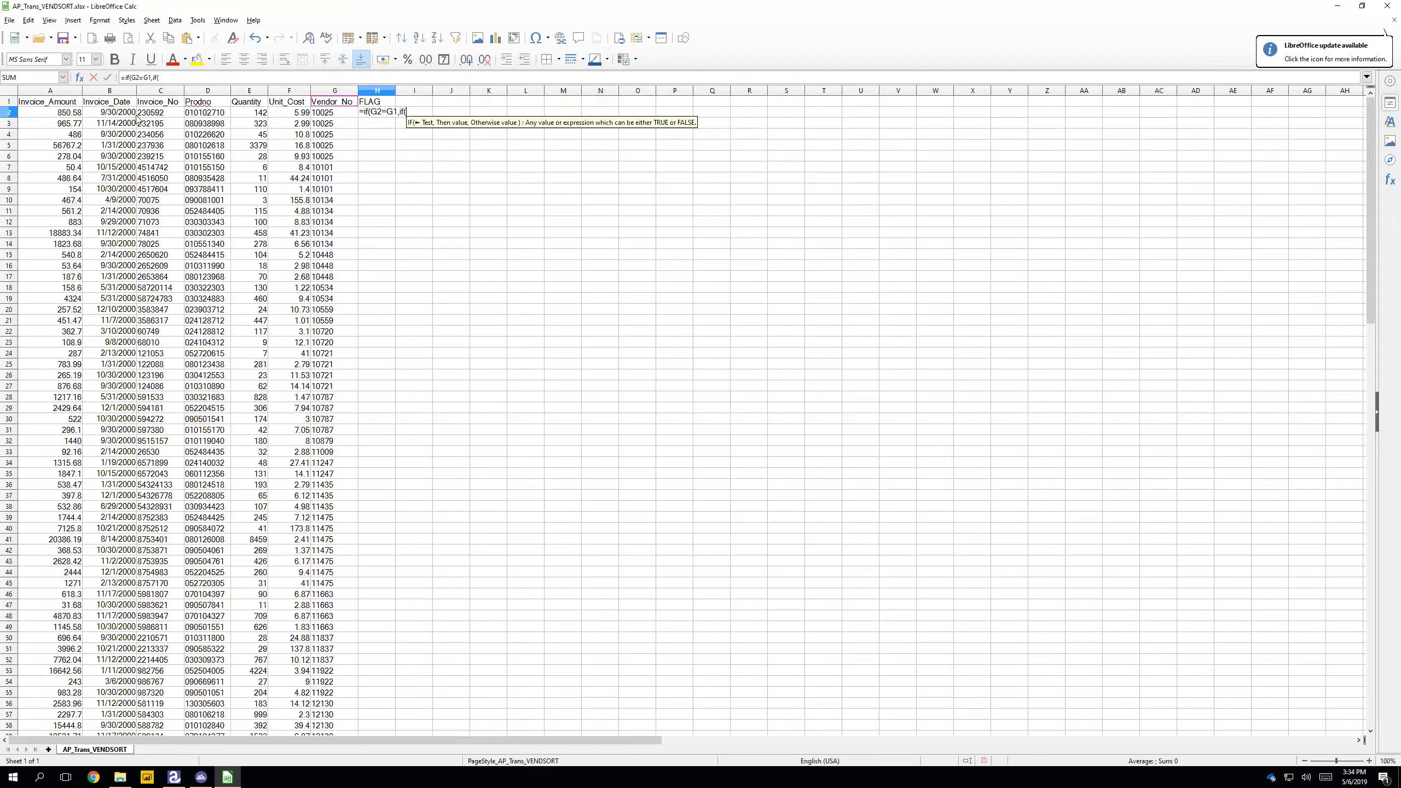
click(167, 117)
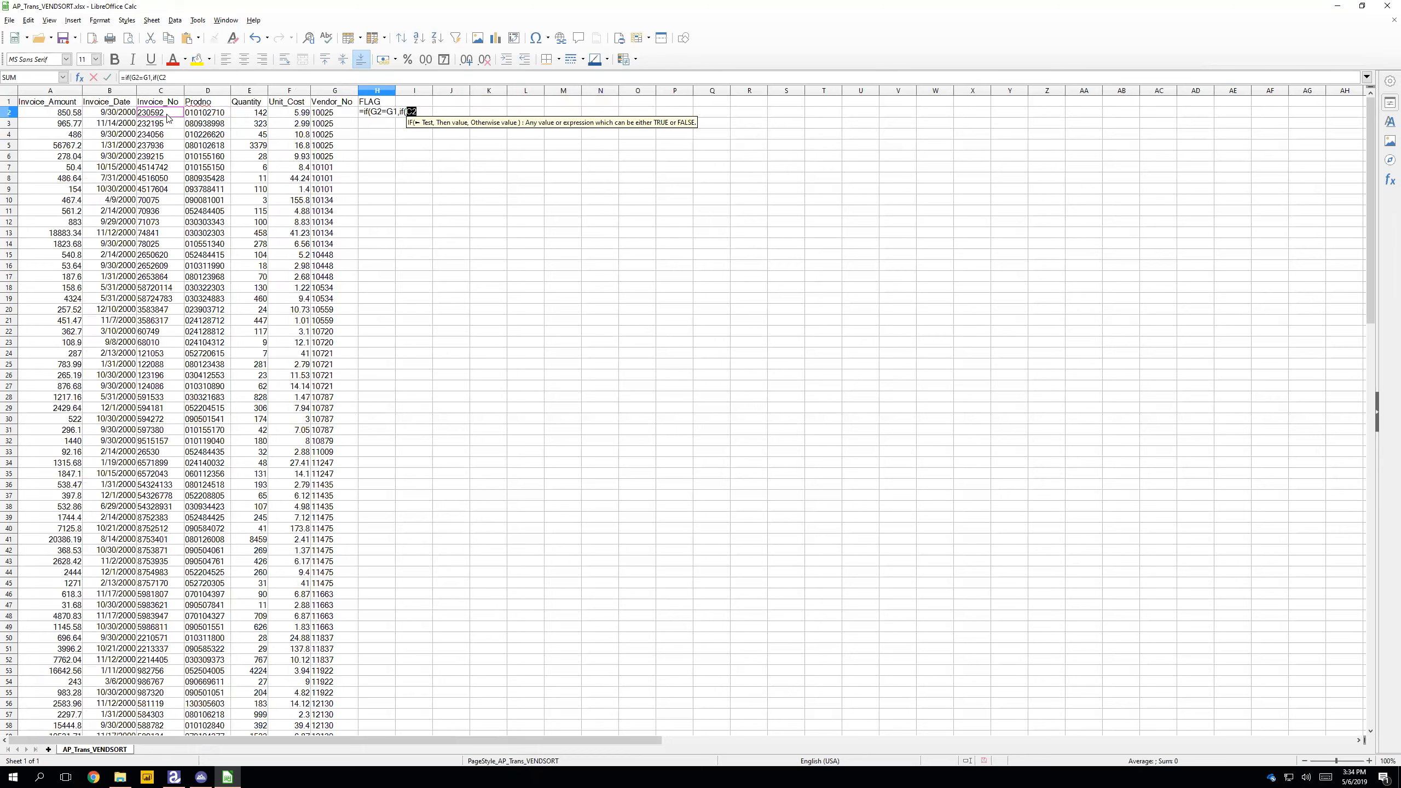
text(=)
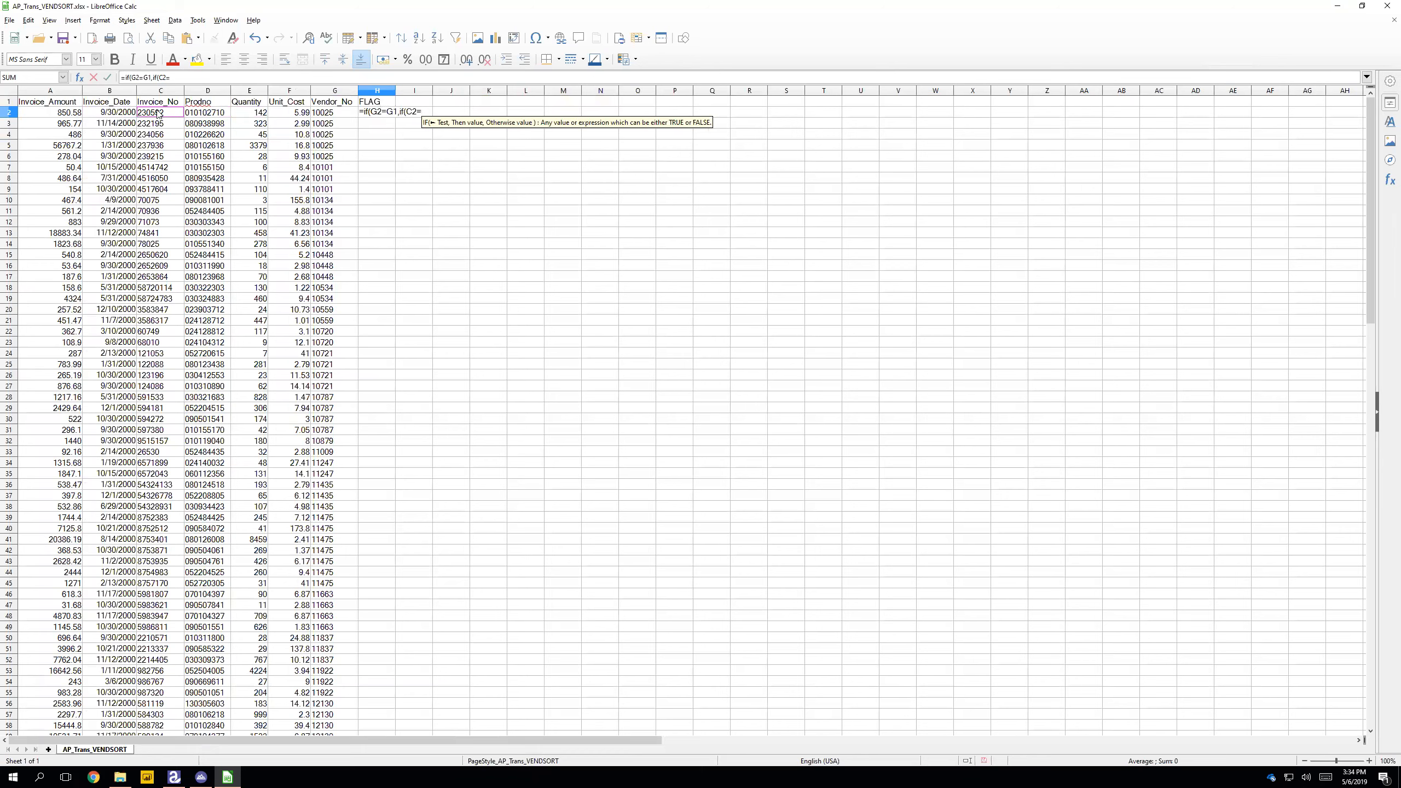
click(159, 103)
text(+1)
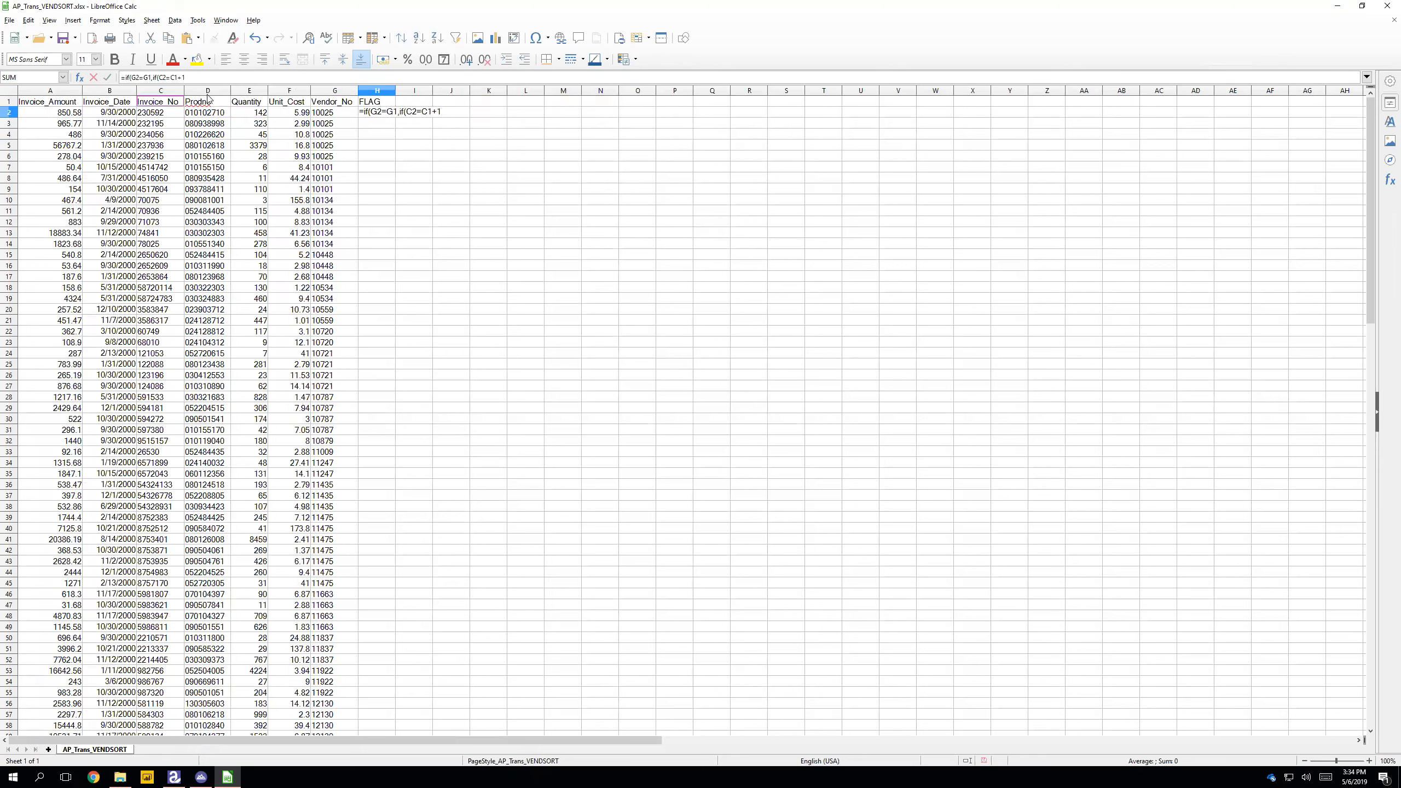
text(,)
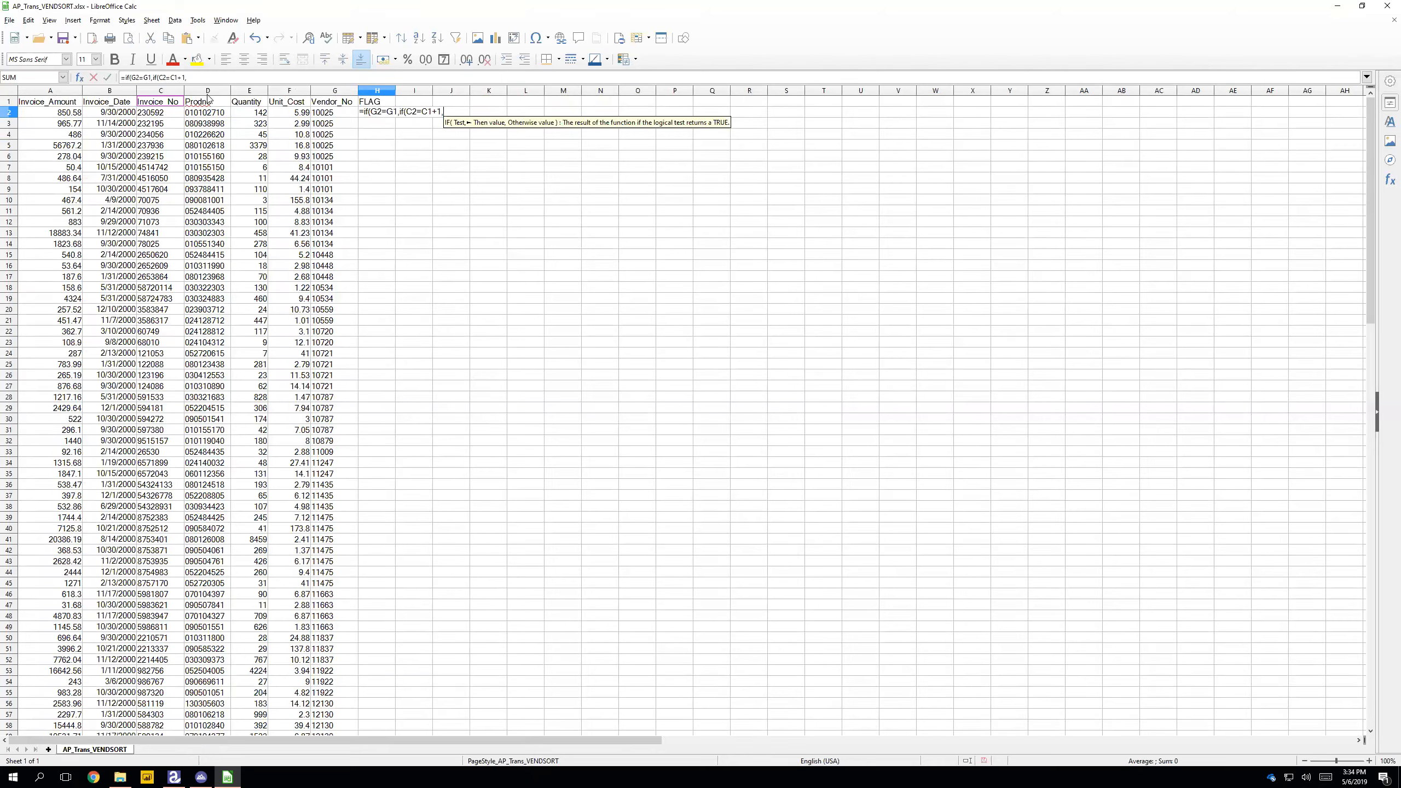
text("FLAG)
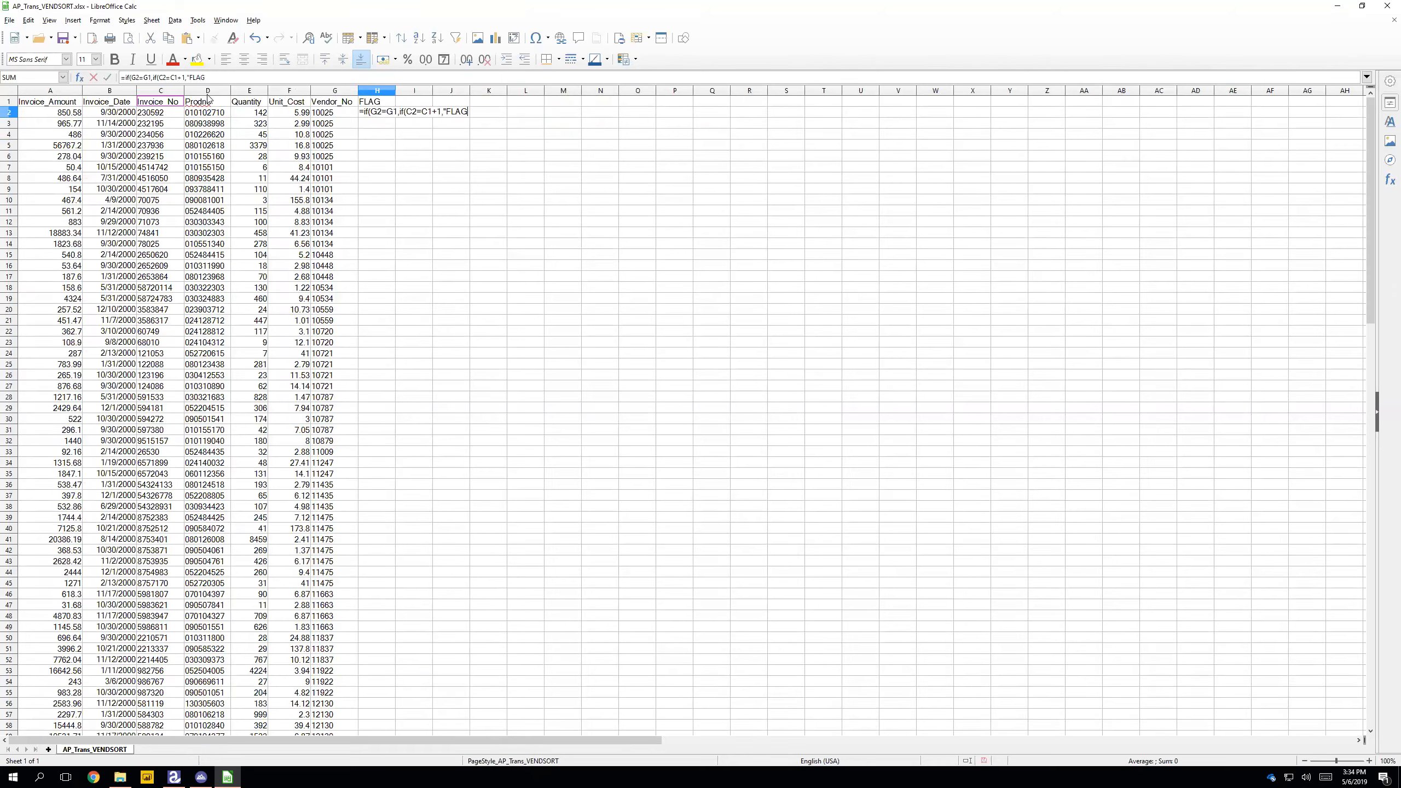
text(","####OK)
text(####)
text("))
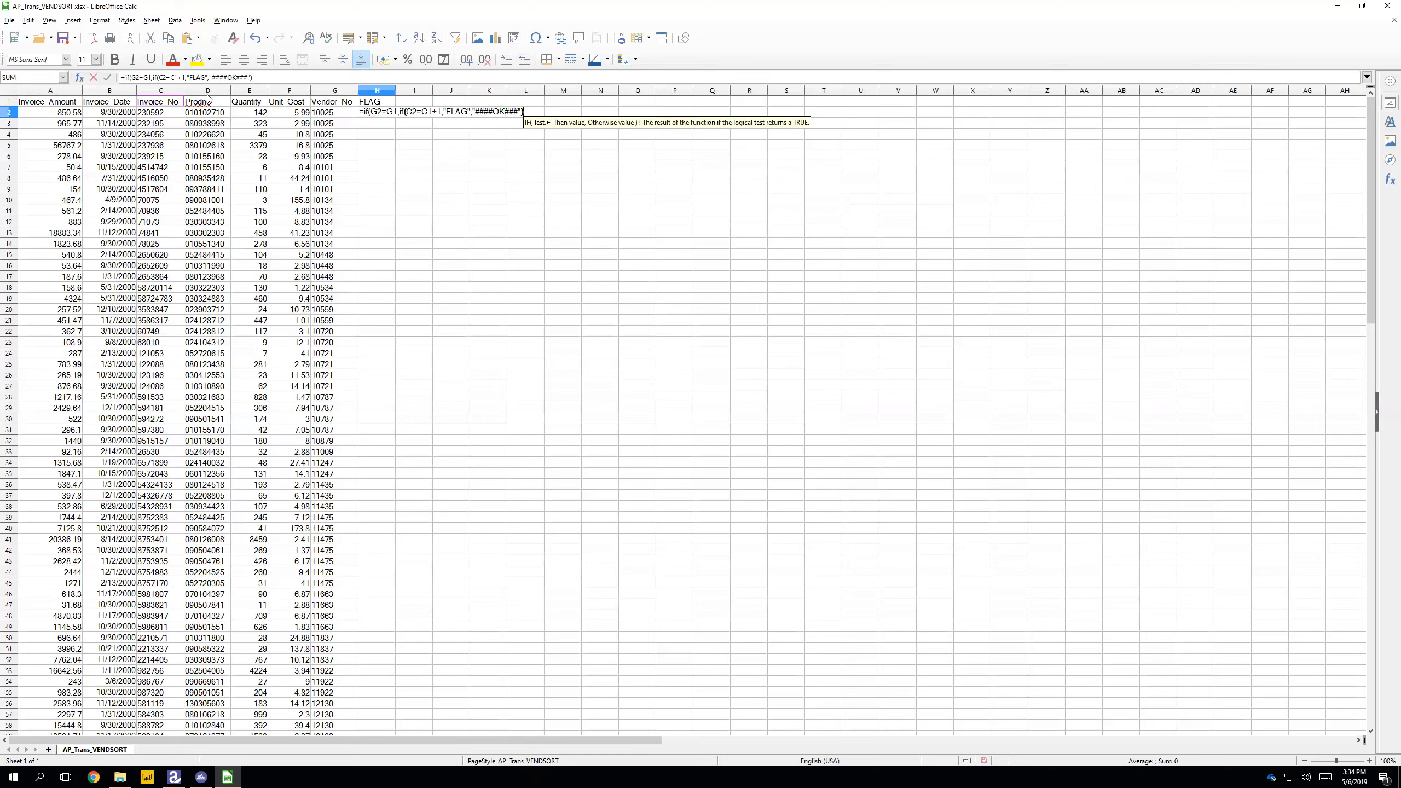
key(BackSpace)
key(BackSpace)
key(BackSpace)
key(BackSpace)
key(BackSpace)
key(BackSpace)
key(BackSpace)
key(BackSpace)
key(BackSpace)
key(BackSpace)
key(BackSpace)
key(BackSpace)
key(BackSpace)
key(BackSpace)
key(BackSpace)
key(BackSpace)
key(BackSpace)
key(BackSpace)
key(BackSpace)
key(BackSpace)
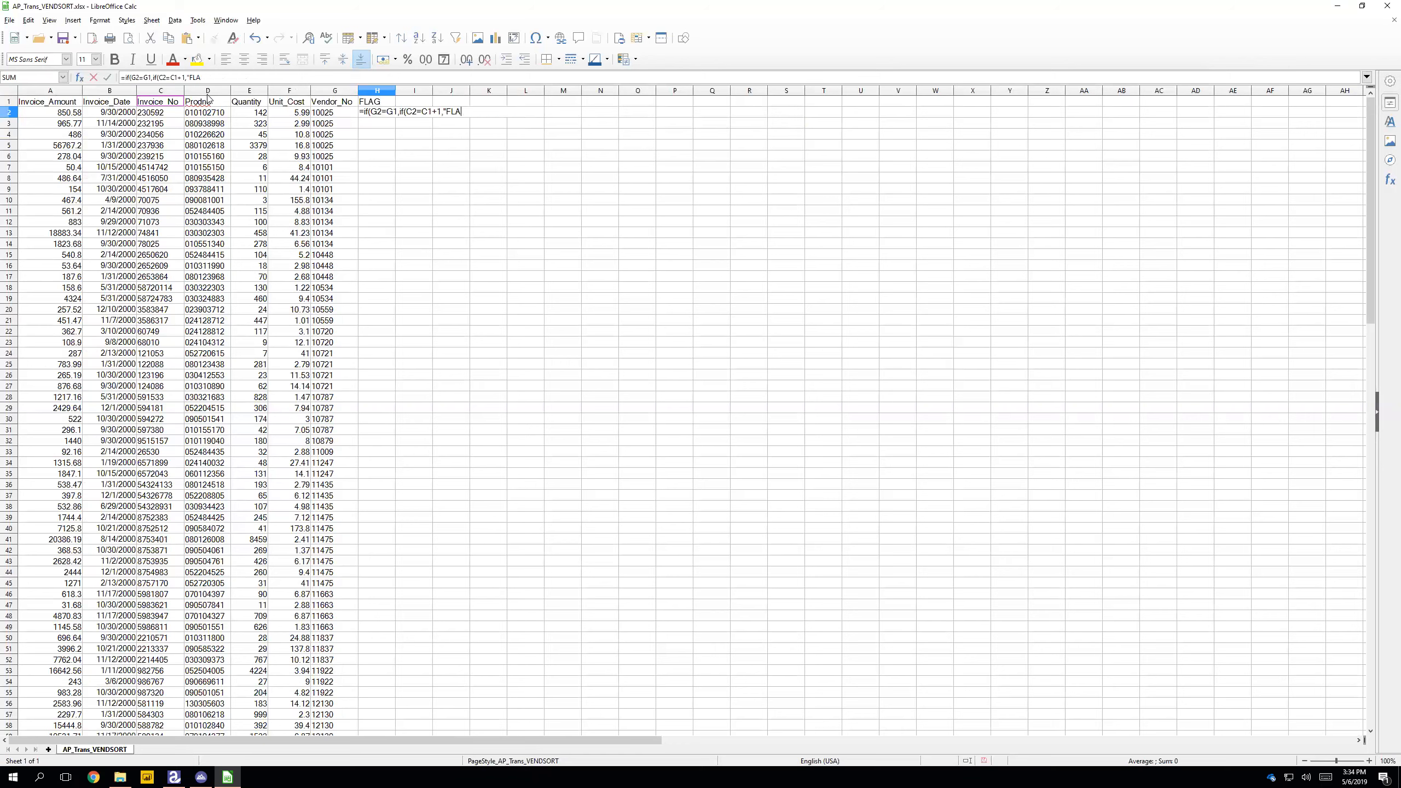
Give the nested IF the result "### NOT OK ###" when true and "OK" otherwise, and close its bracket.
text(1,)
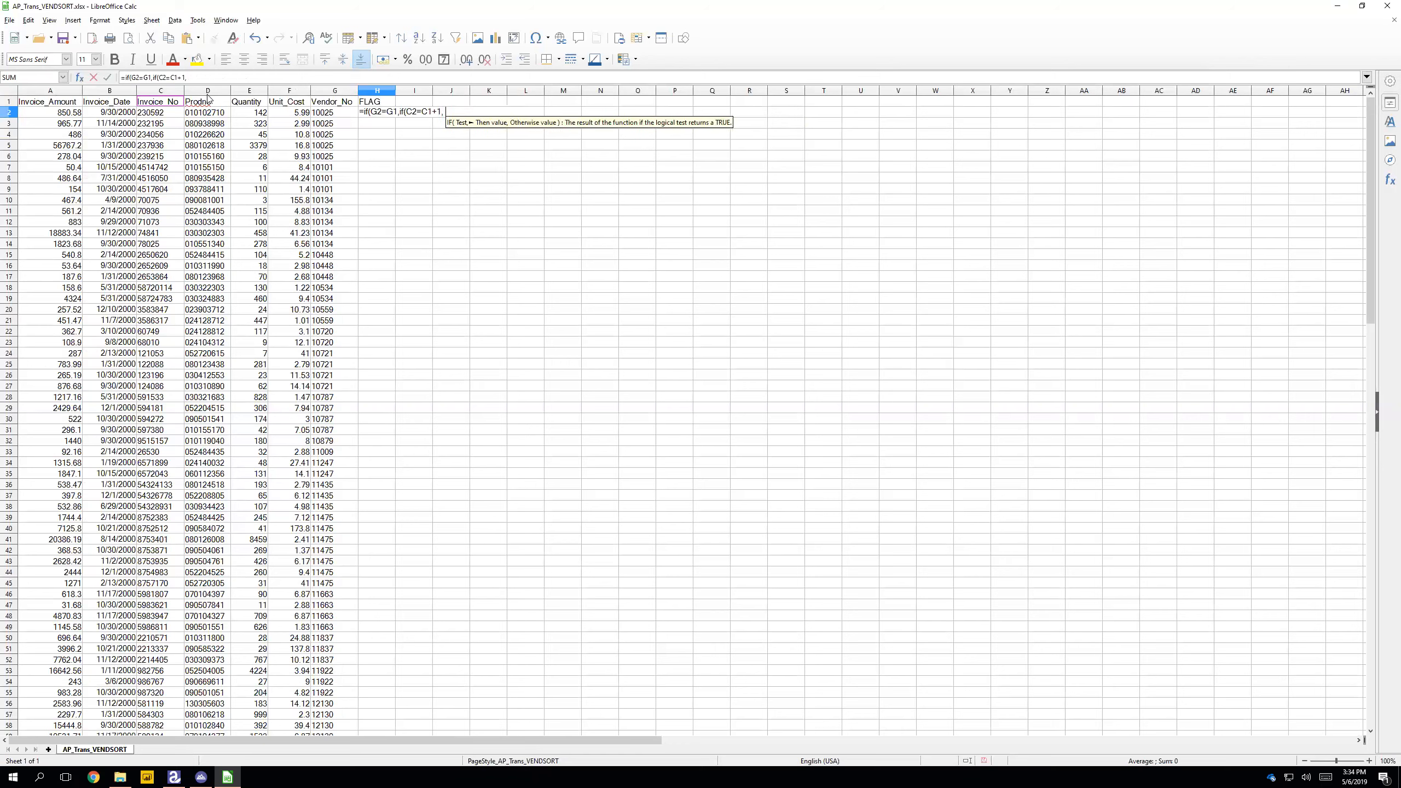
text( "#)
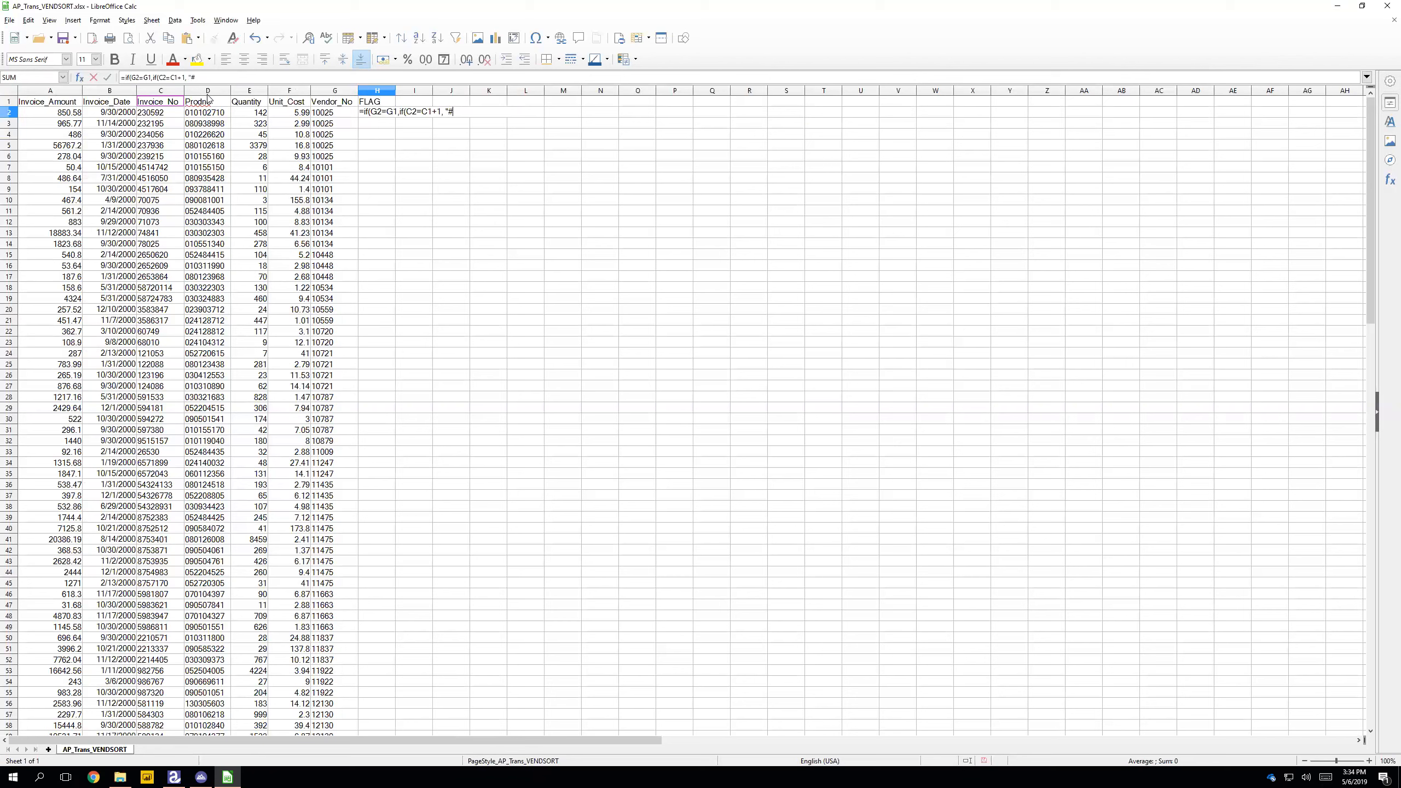
text(## NOT OK ###", ")
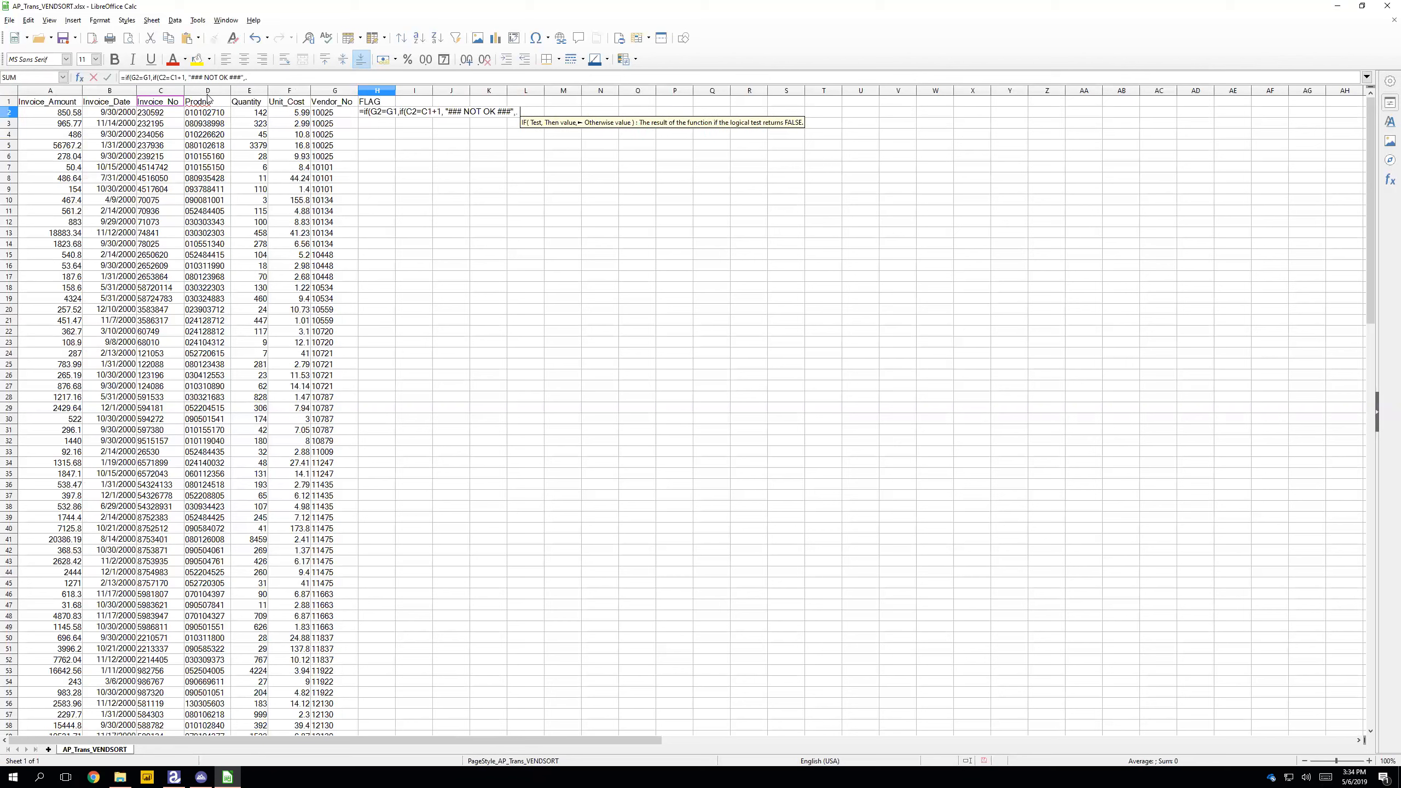
text(OK"))
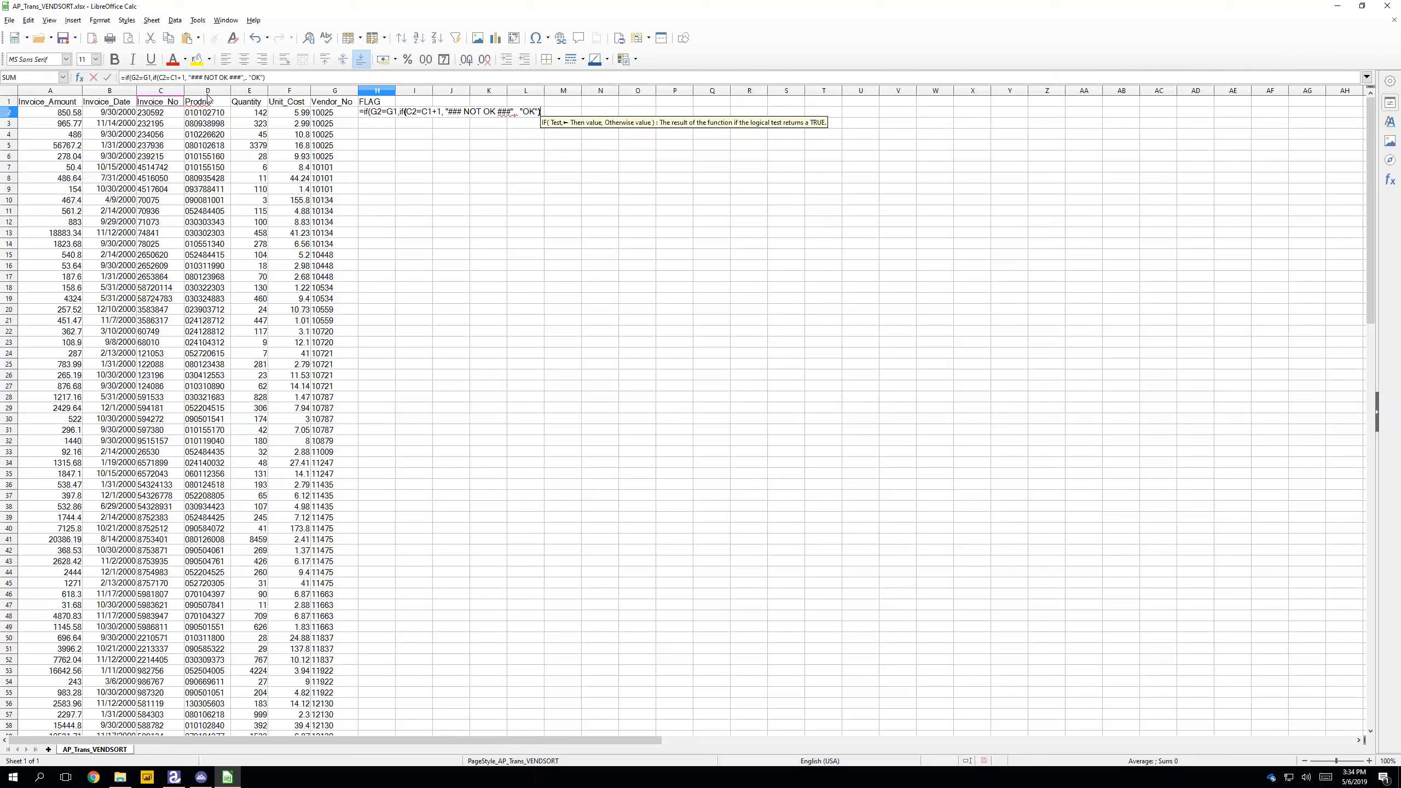
Remove the extra comma between "### NOT OK ###" and "OK" in the nested IF.
key(Left)
key(Left)
key(F2)
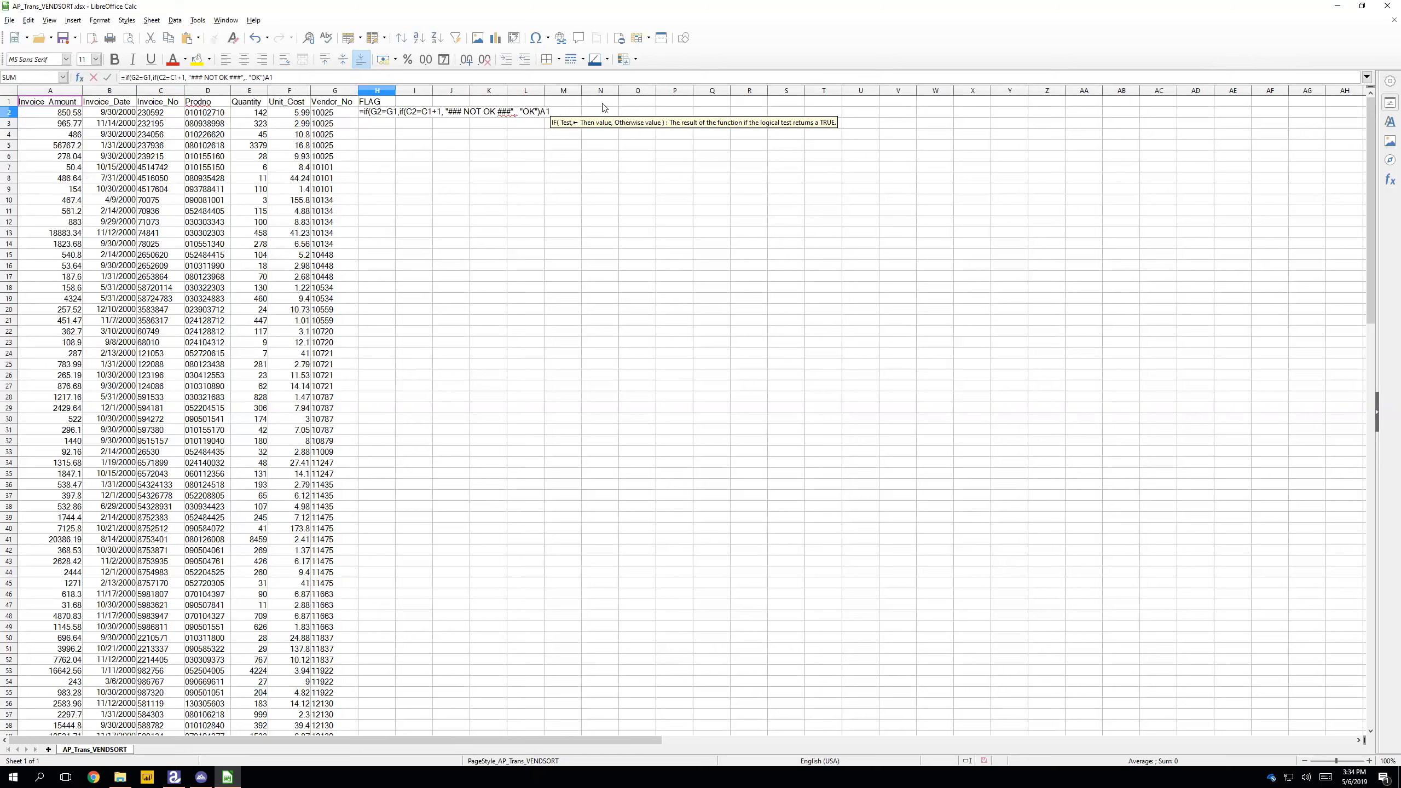
click(514, 111)
key(Right)
key(Delete)
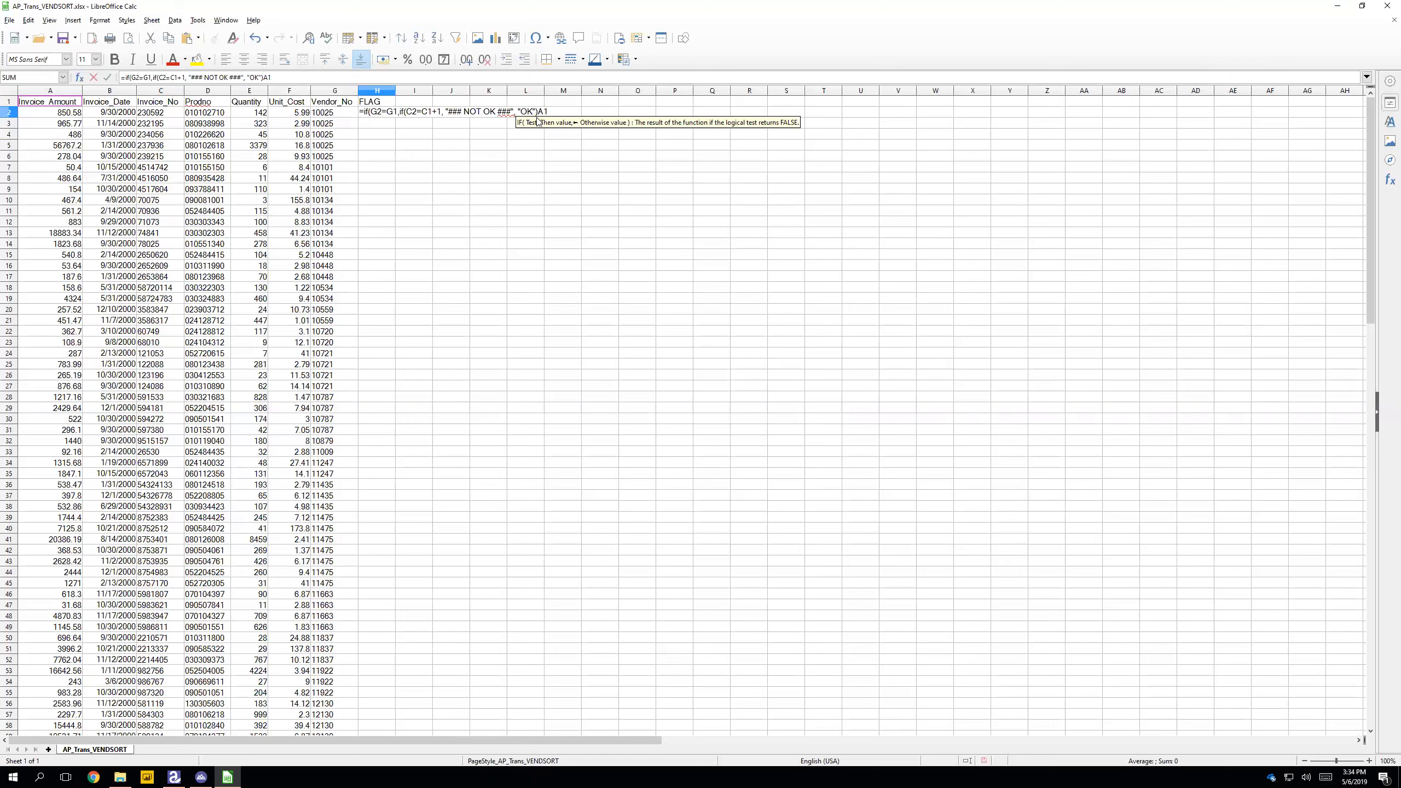
Replace the stray A1 reference ending the formula with "OK" as the outer IF's otherwise value and enter the formula in H2.
click(579, 113)
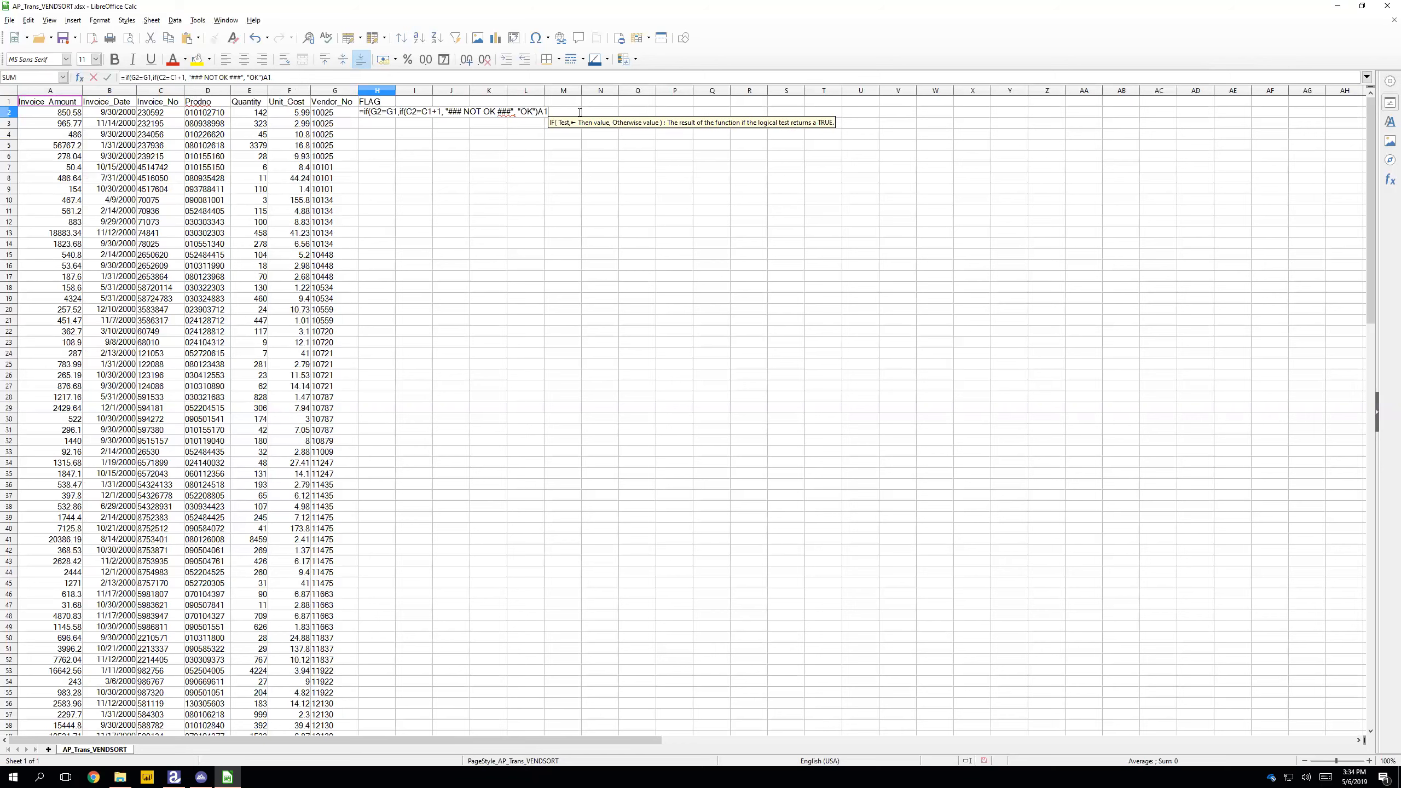
key(BackSpace)
key(BackSpace)
text(, "O)
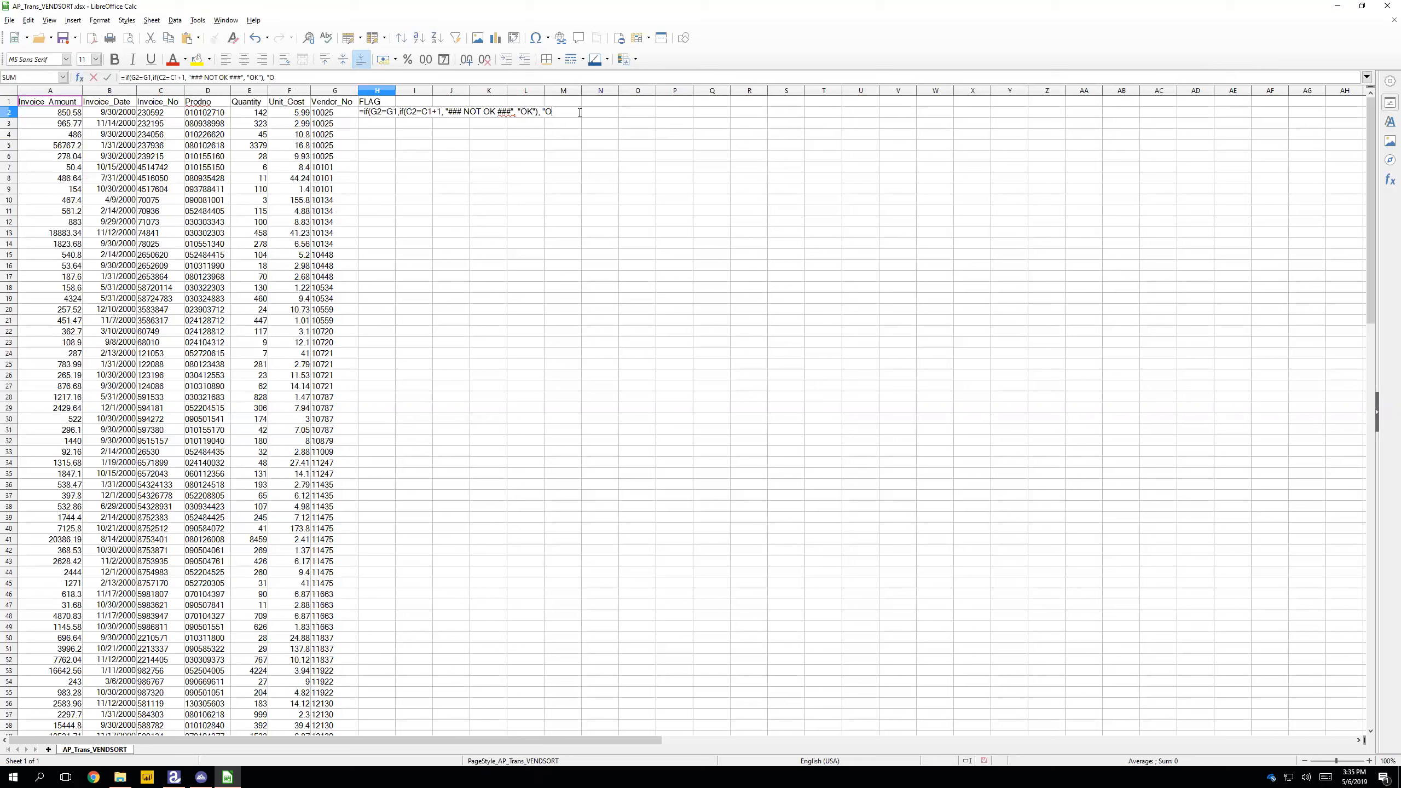
text(K")
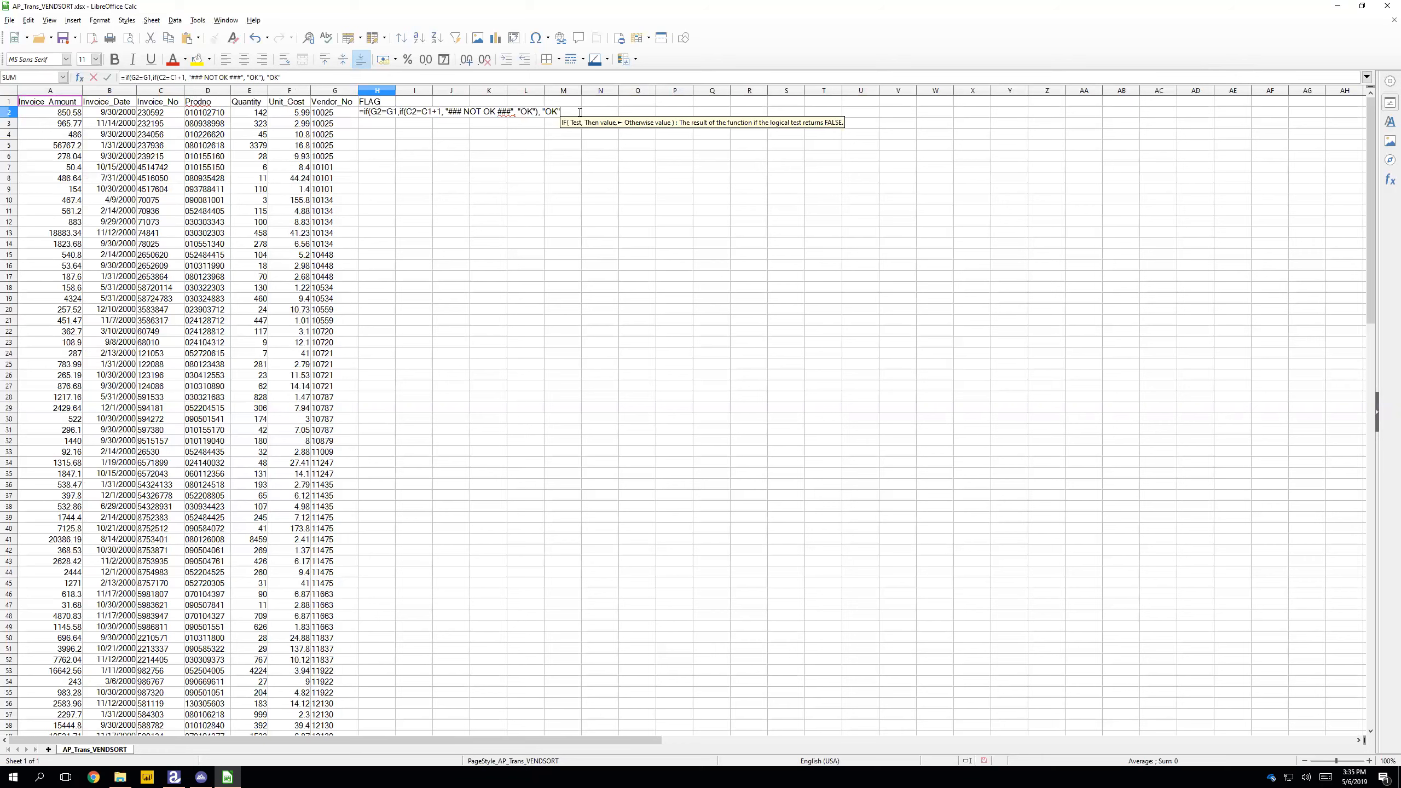
text())
key(Return)
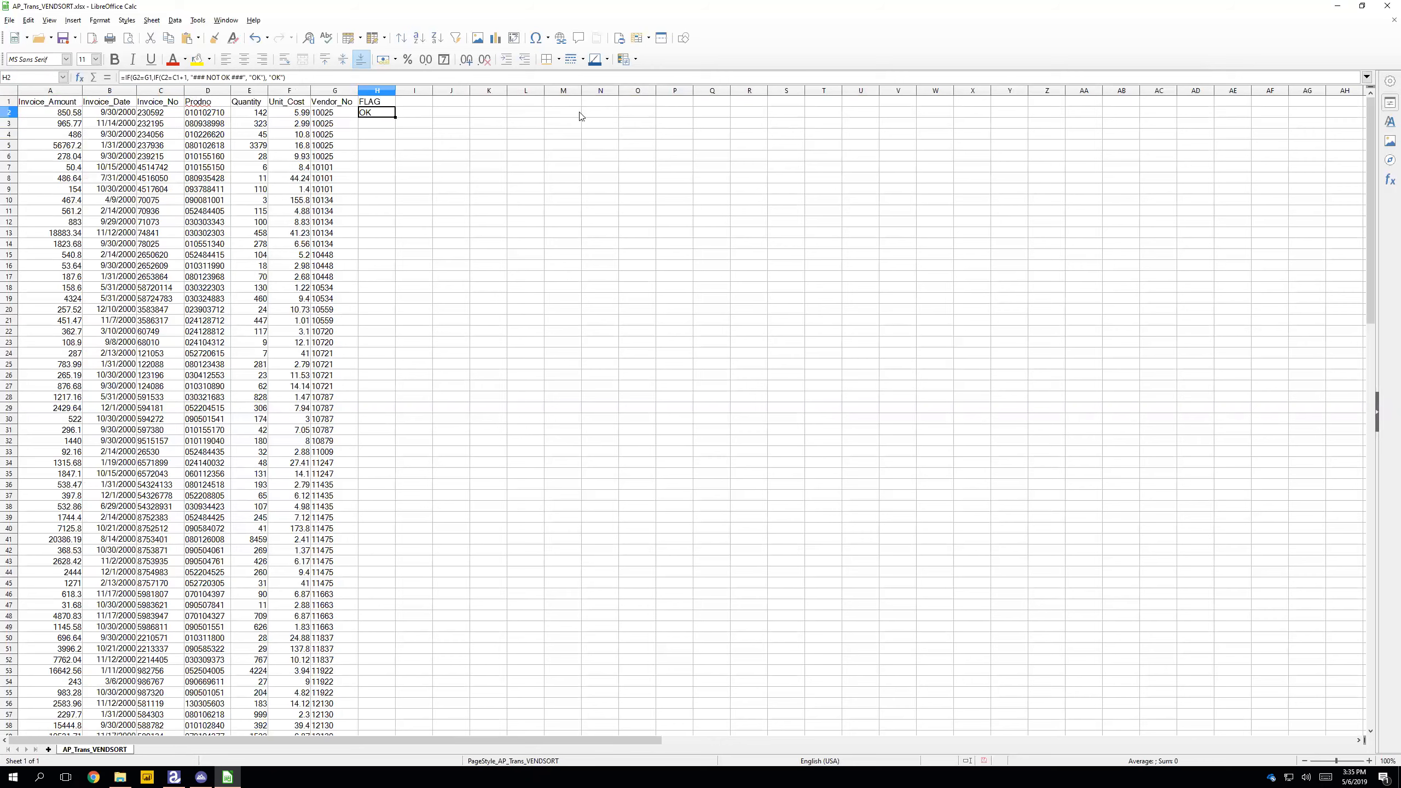
Copy the H2 flag formula over the range H2 to H103, agreeing to overwrite existing data.
key(ctrl+c)
key(shift+Page_Down)
key(shift+Page_Down)
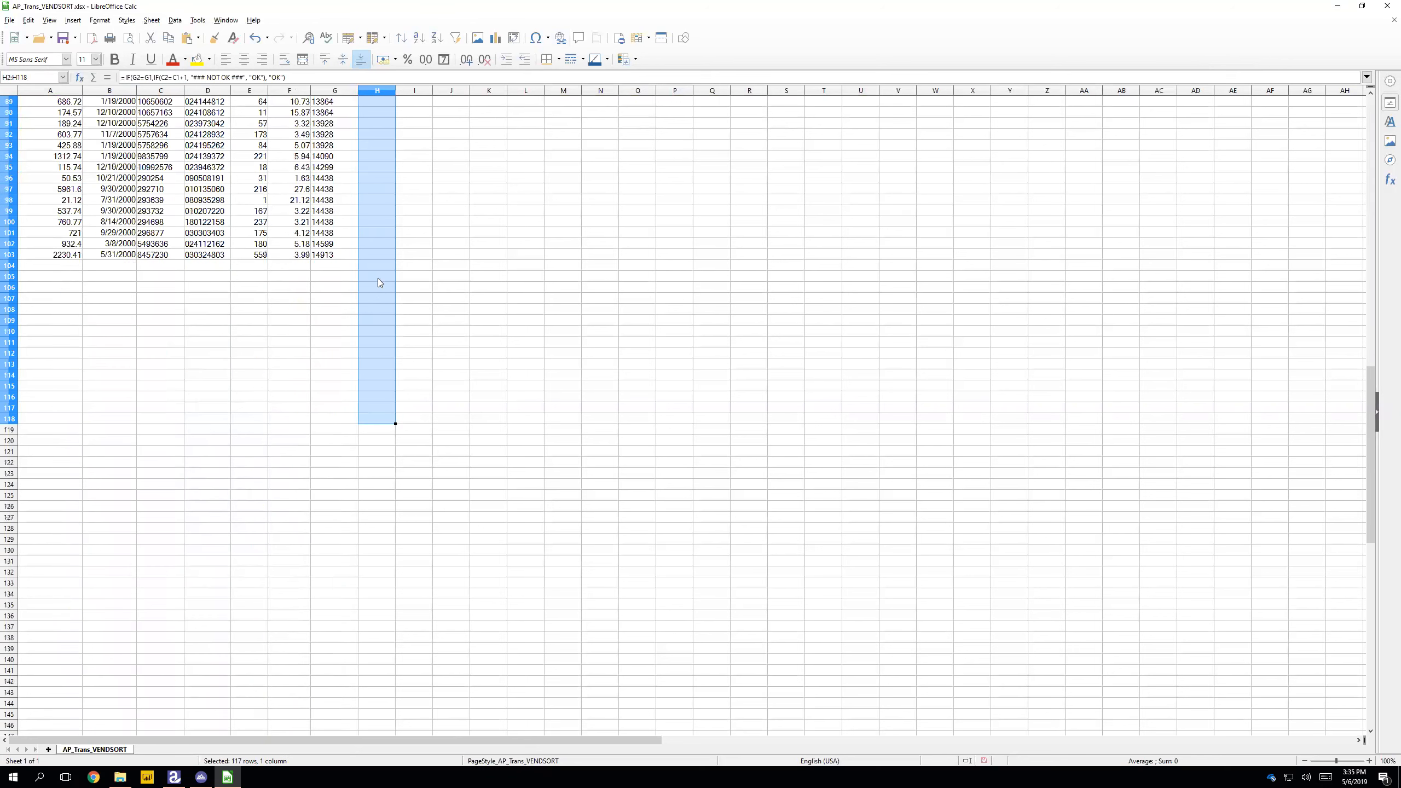
shift+click(382, 253)
key(ctrl+v)
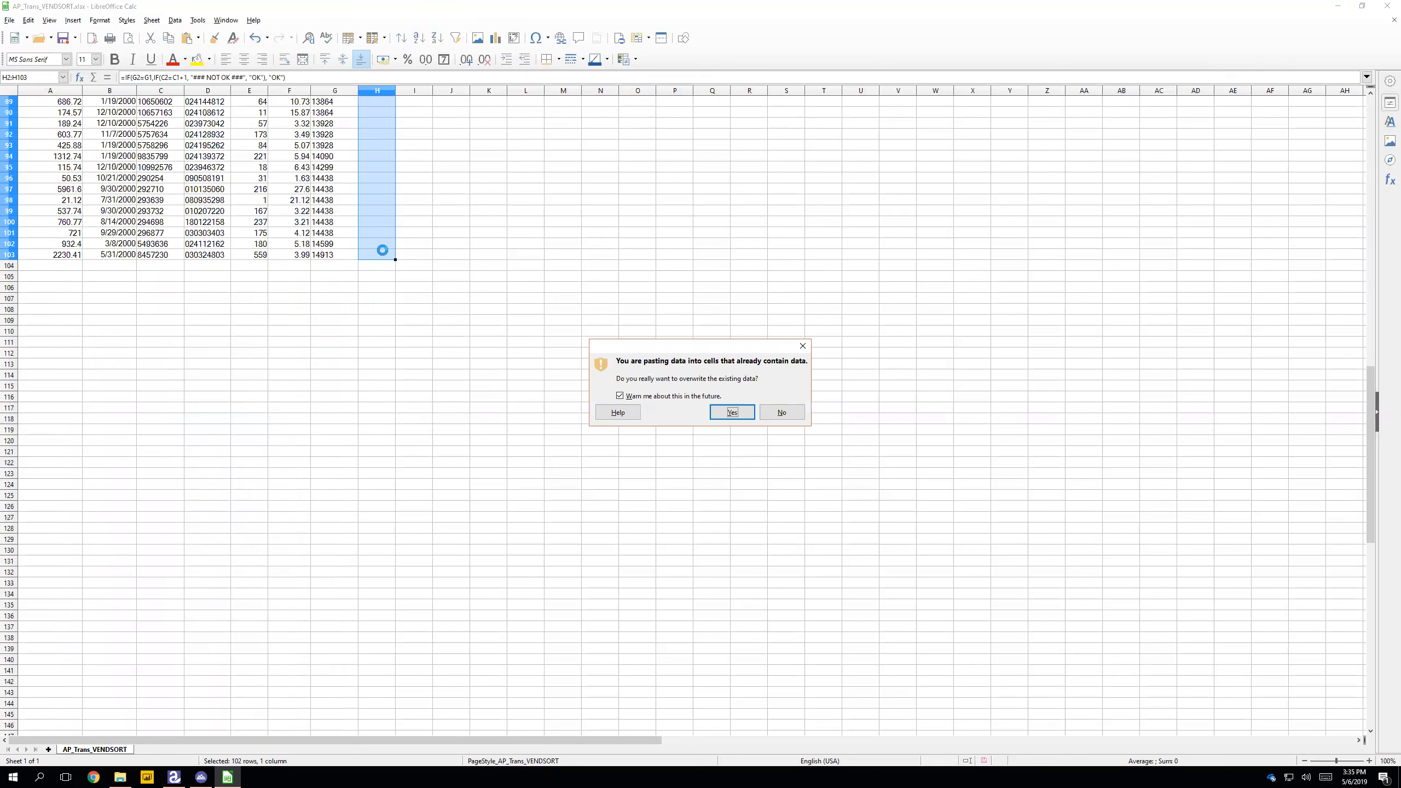
key(Return)
Add an AutoFilter to the sheet's header row.
scroll(385, 197, up, 19)
scroll(385, 197, up, 10)
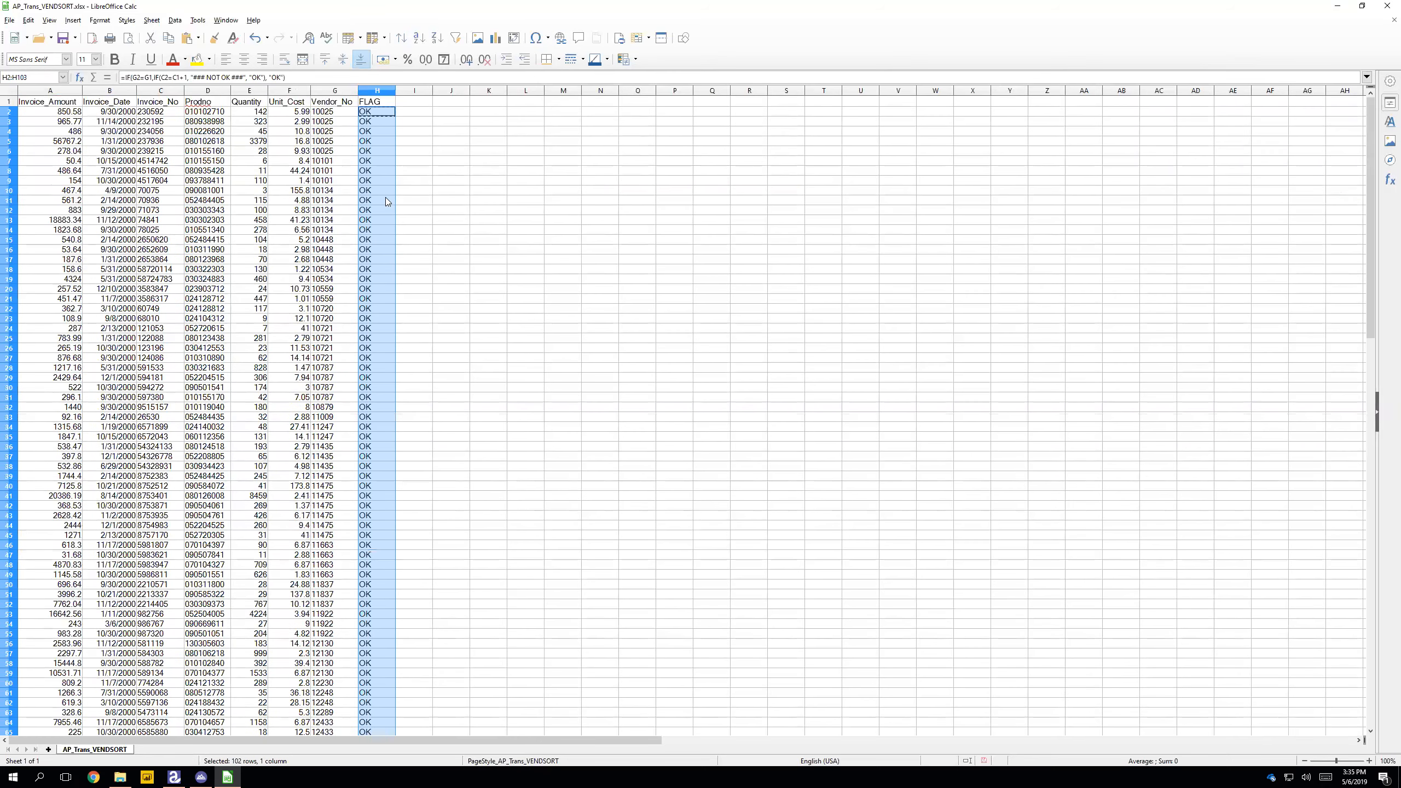
click(117, 102)
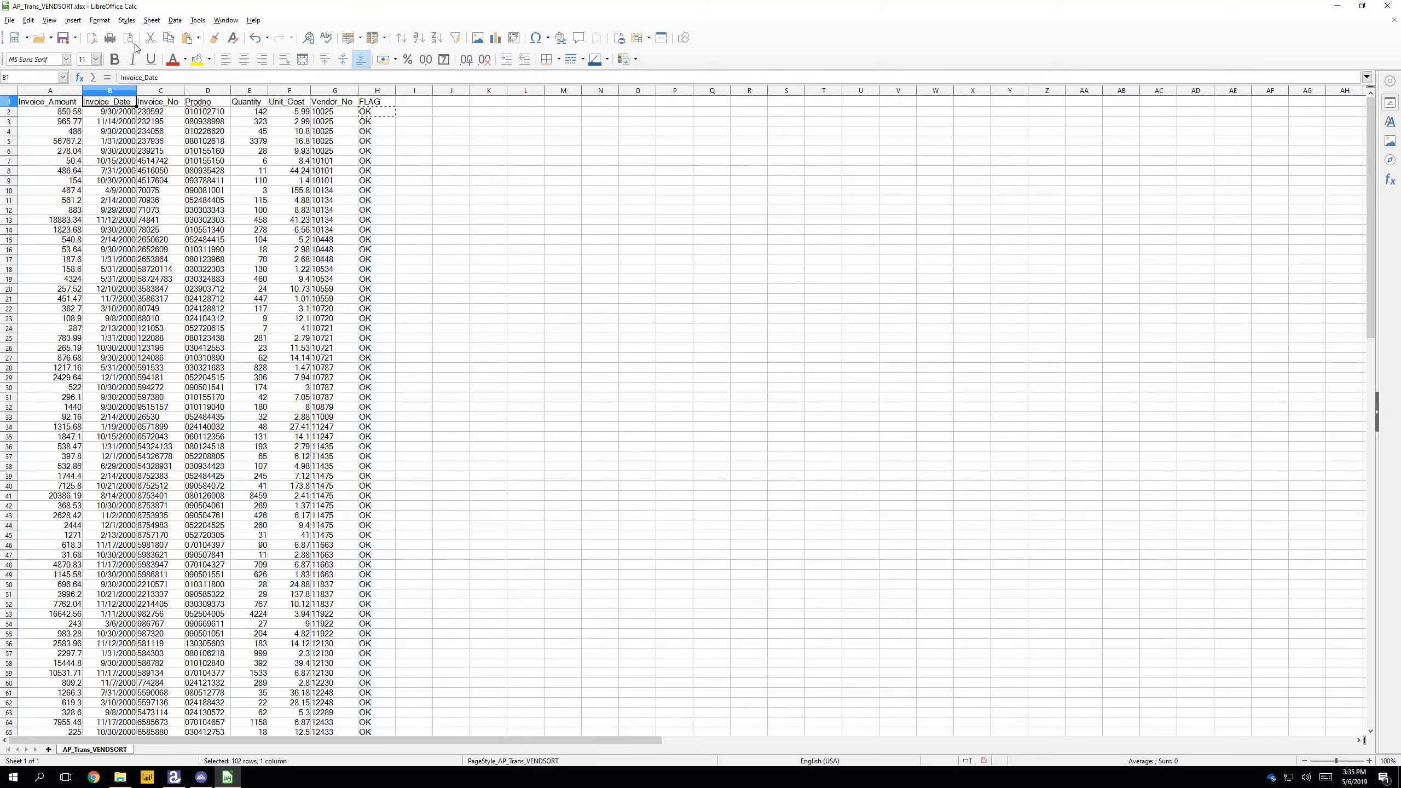
click(174, 20)
click(200, 79)
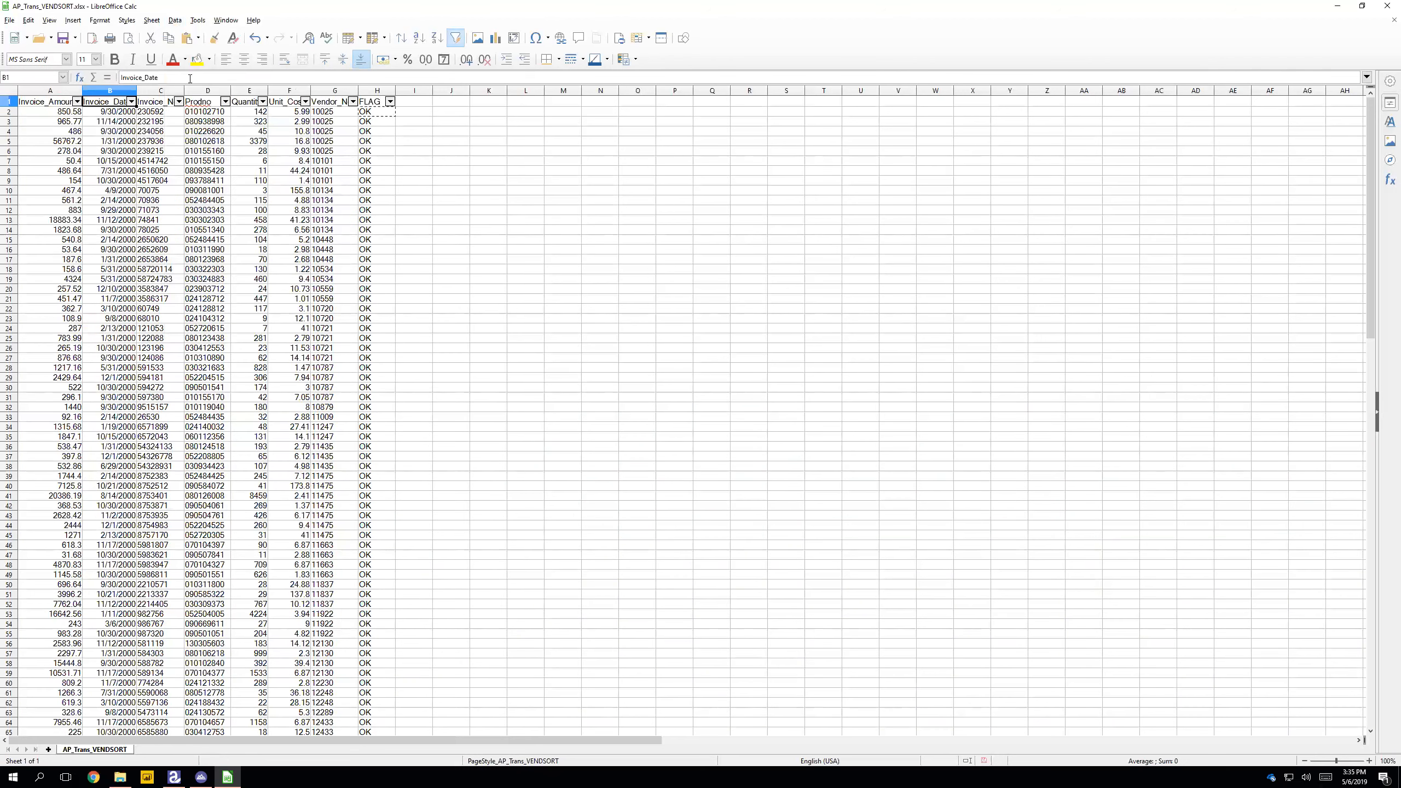
Check which values the FLAG column's filter offers.
click(390, 101)
click(368, 221)
click(437, 330)
key(Down)
key(Down)
key(Down)
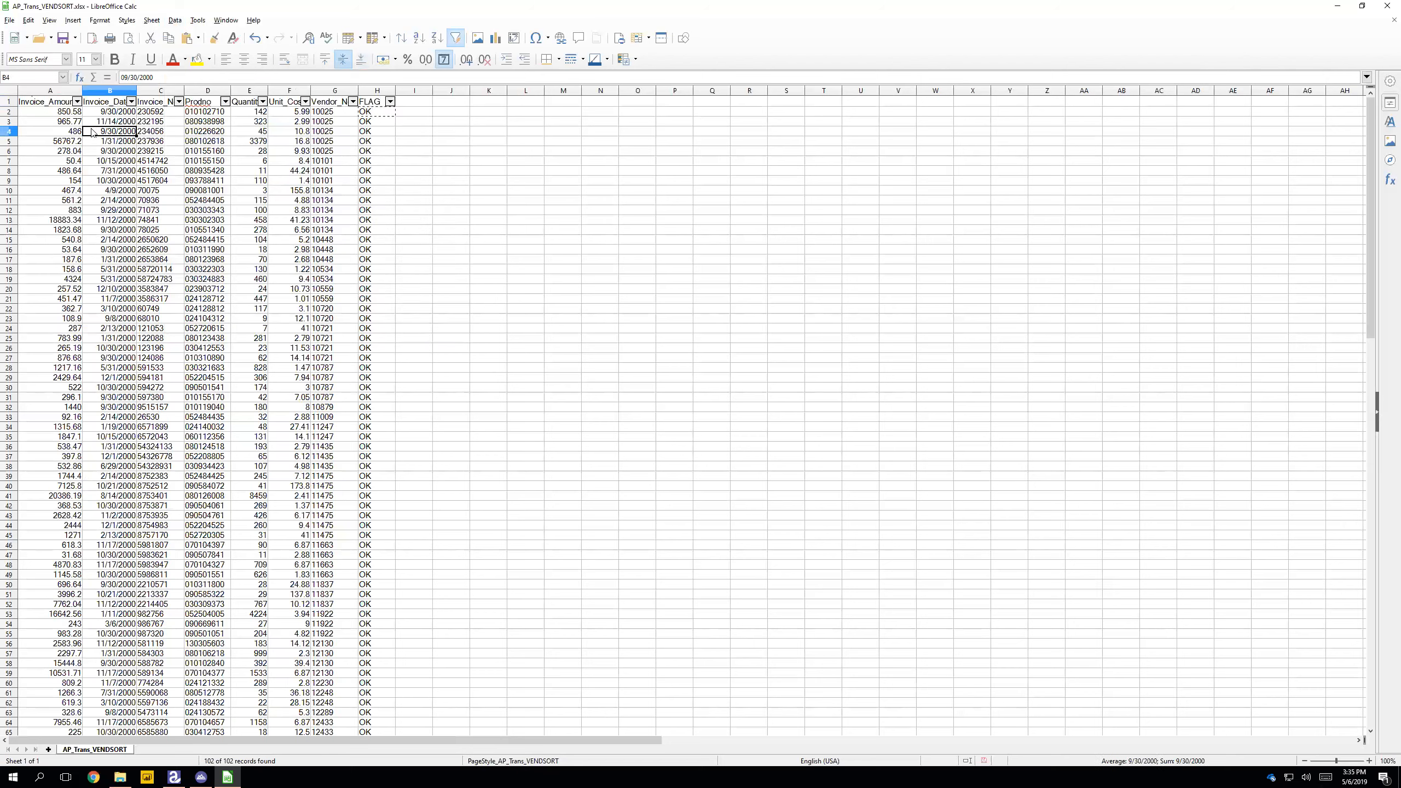
Change the invoice number in C3 to 234055 to create a consecutive pair with the row below.
click(154, 122)
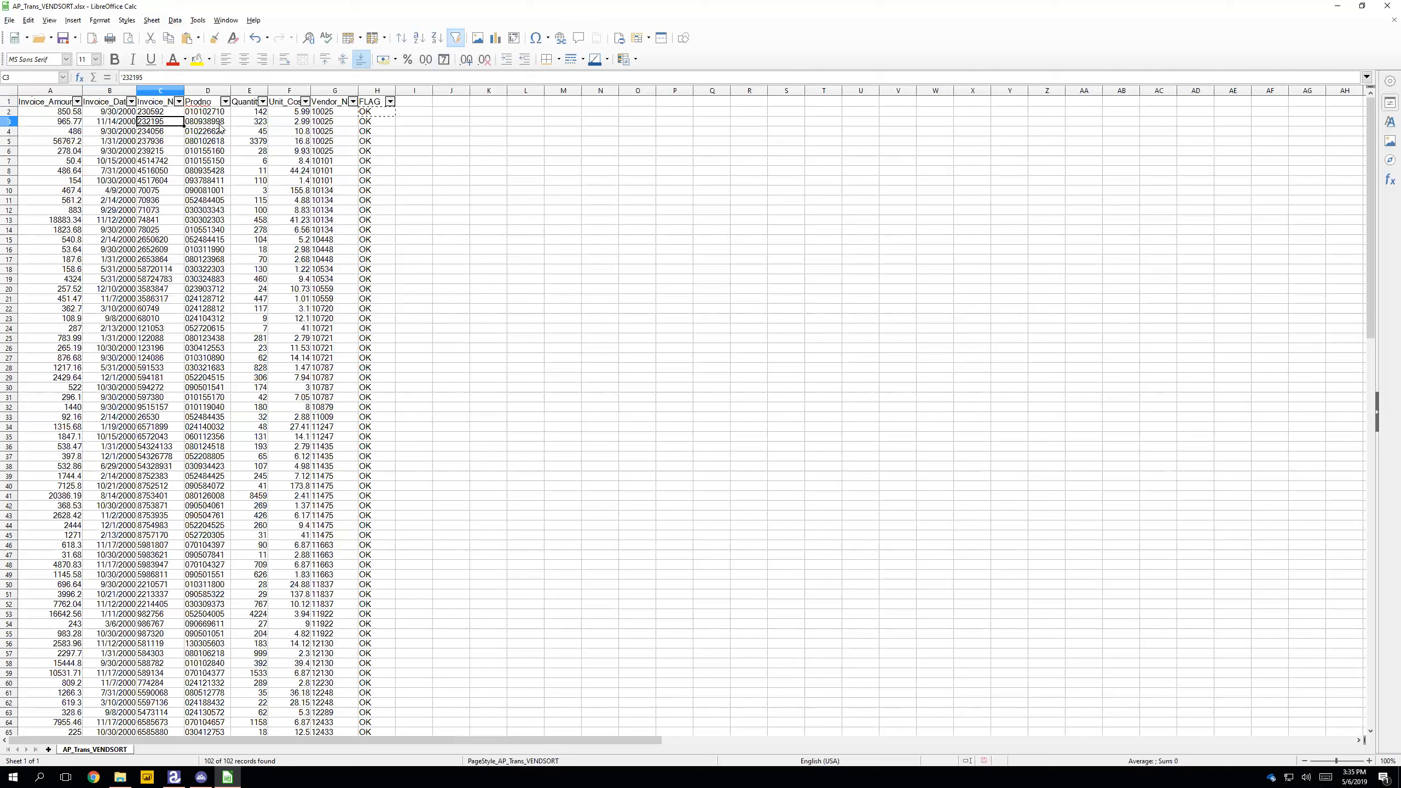
text(234055)
key(Return)
Copy the Invoice_No values from C2 down to the end of the data, ready for pasting in an empty column.
key(Up)
key(Up)
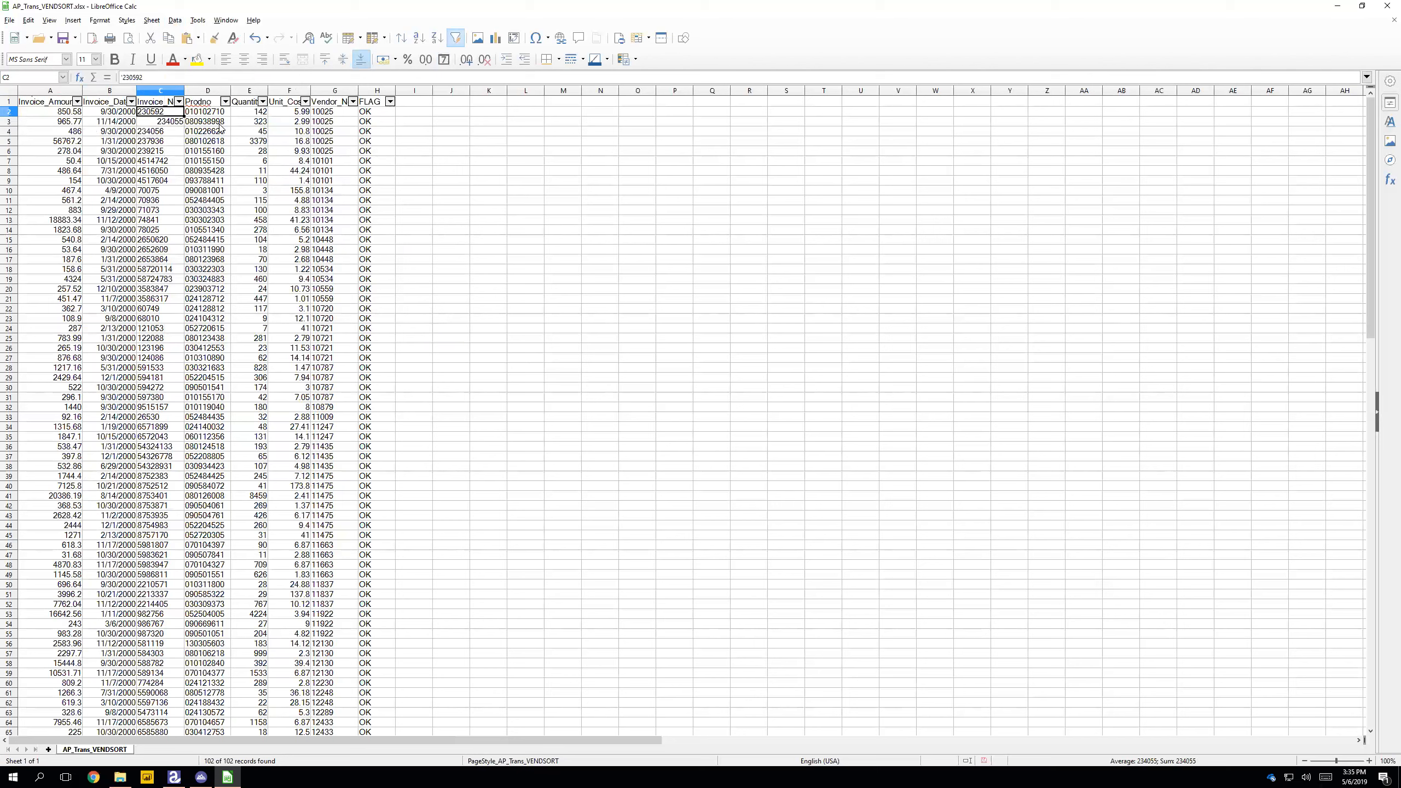
key(ctrl+shift+Down)
key(ctrl+c)
key(Right)
key(Right)
key(Right)
key(Right)
key(Right)
key(Right)
key(Right)
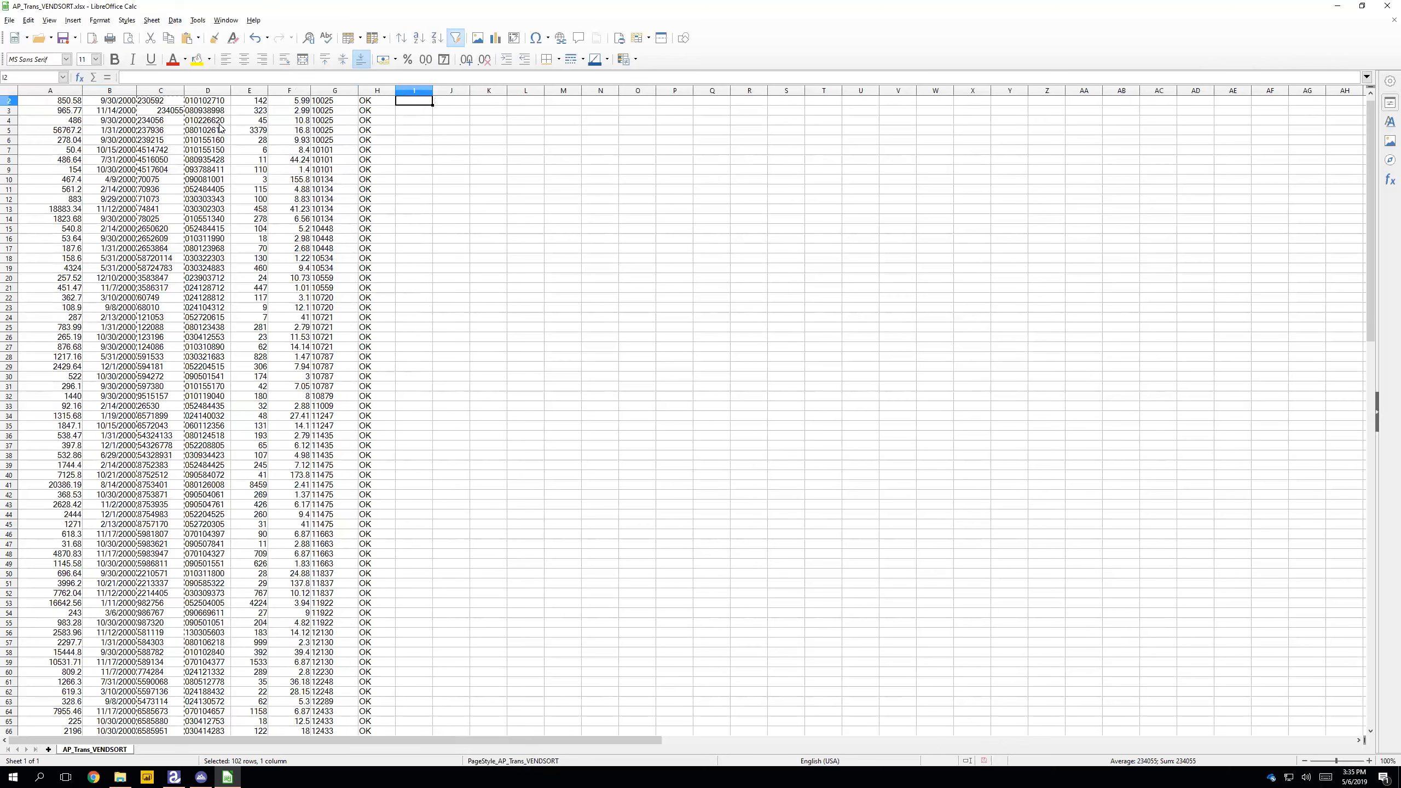
Try to paste the copied invoice numbers at J2 as numbers only, and undo the paste.
click(49, 21)
mouse_move(28, 22)
mouse_move(60, 118)
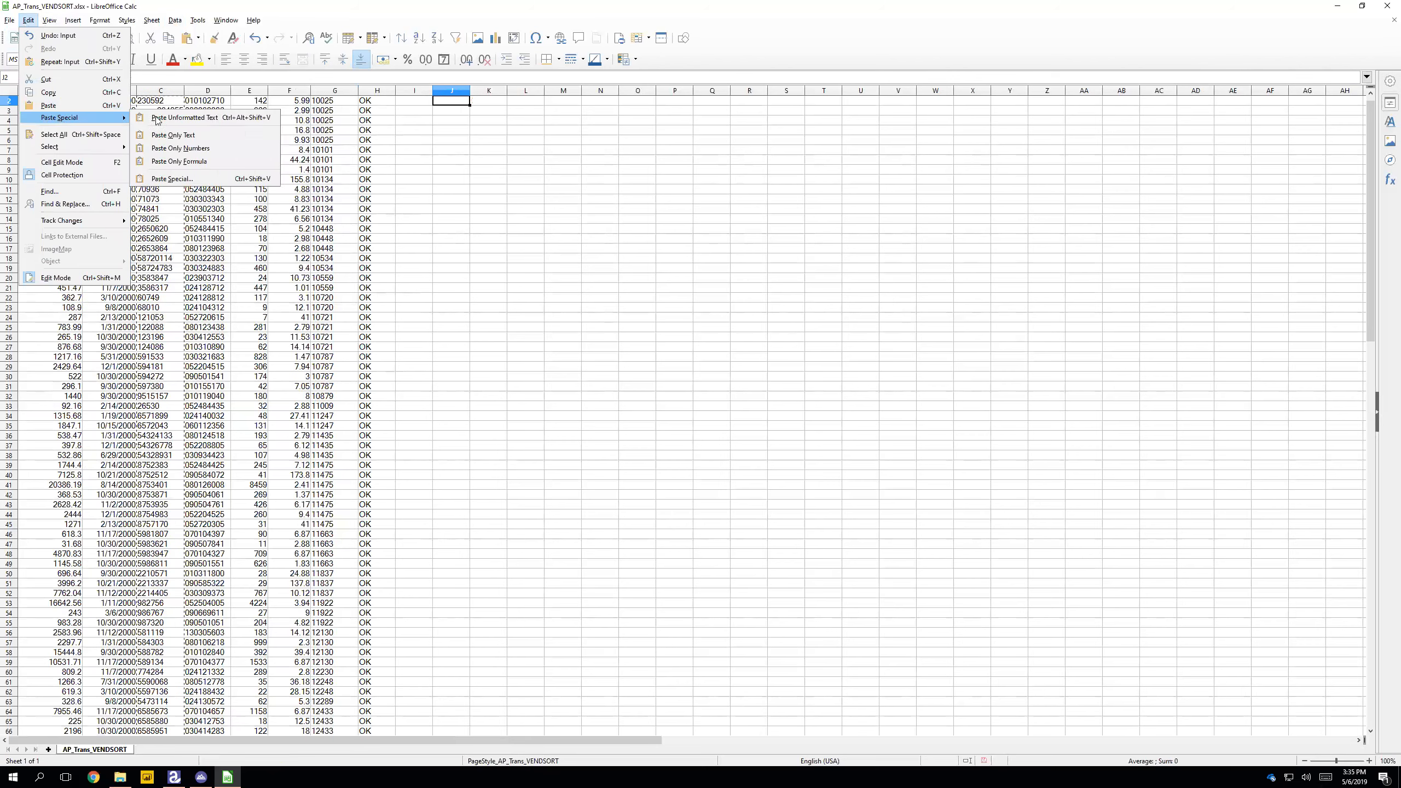
click(178, 147)
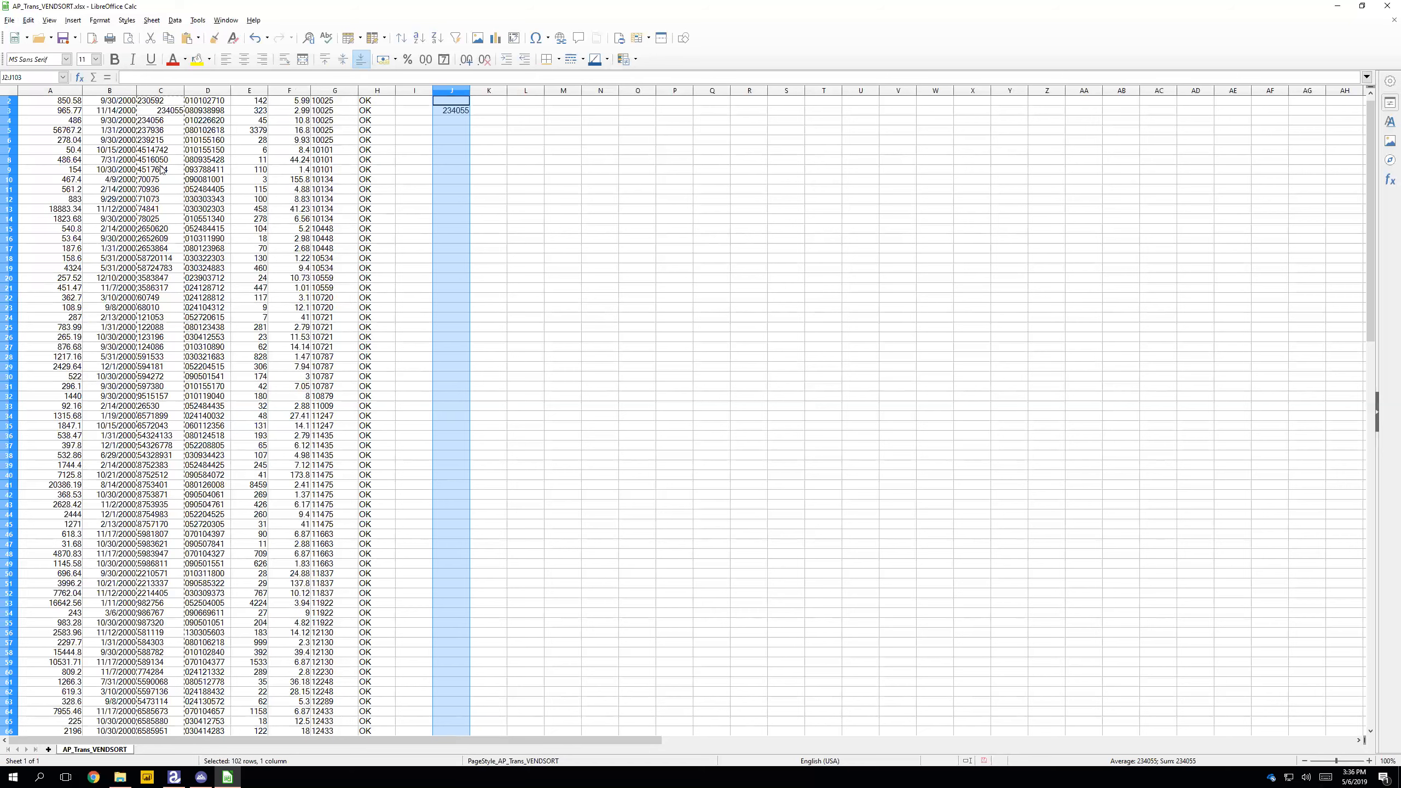
key(ctrl+z)
Paste the invoice numbers at J2 as unformatted text, accepting the import settings with special number detection on.
click(450, 103)
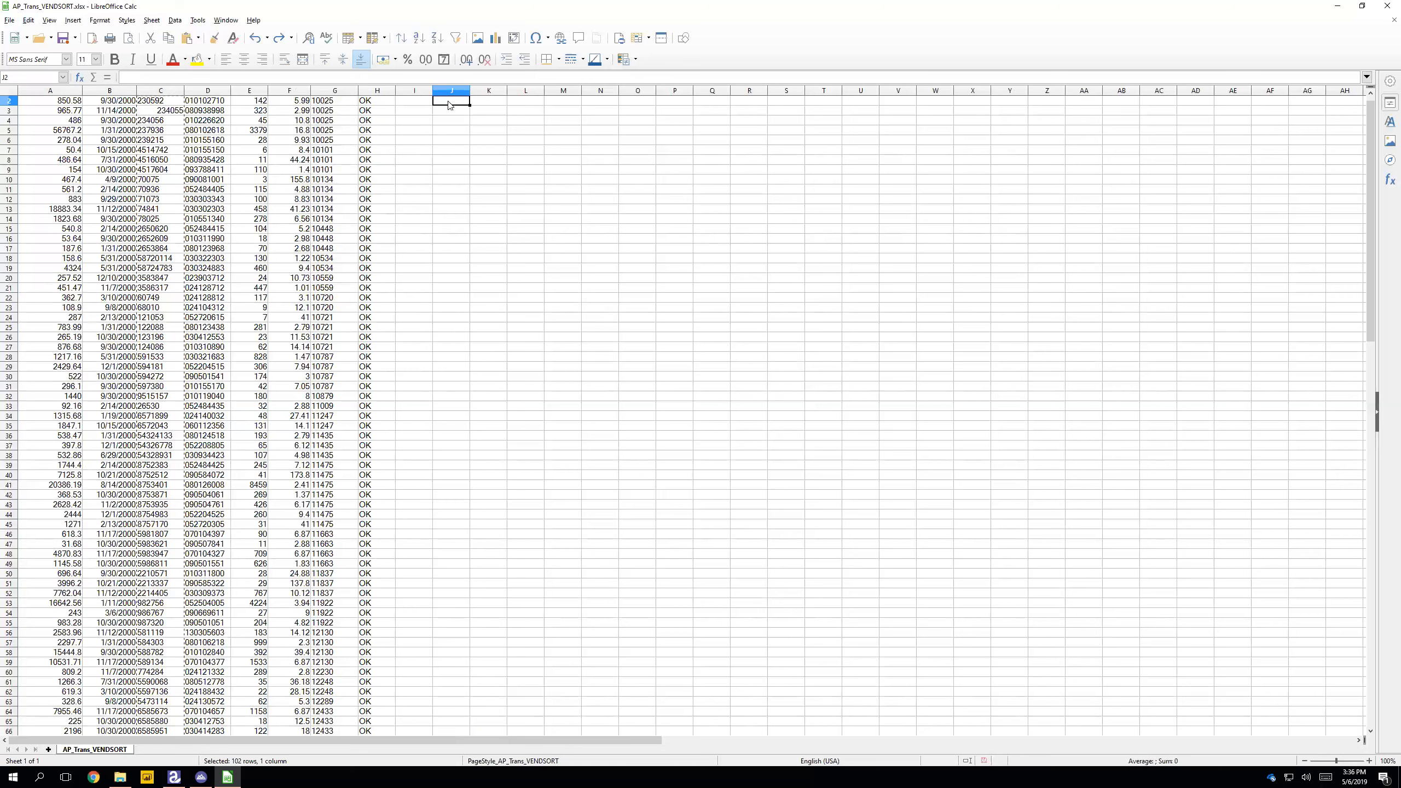
click(28, 20)
mouse_move(73, 123)
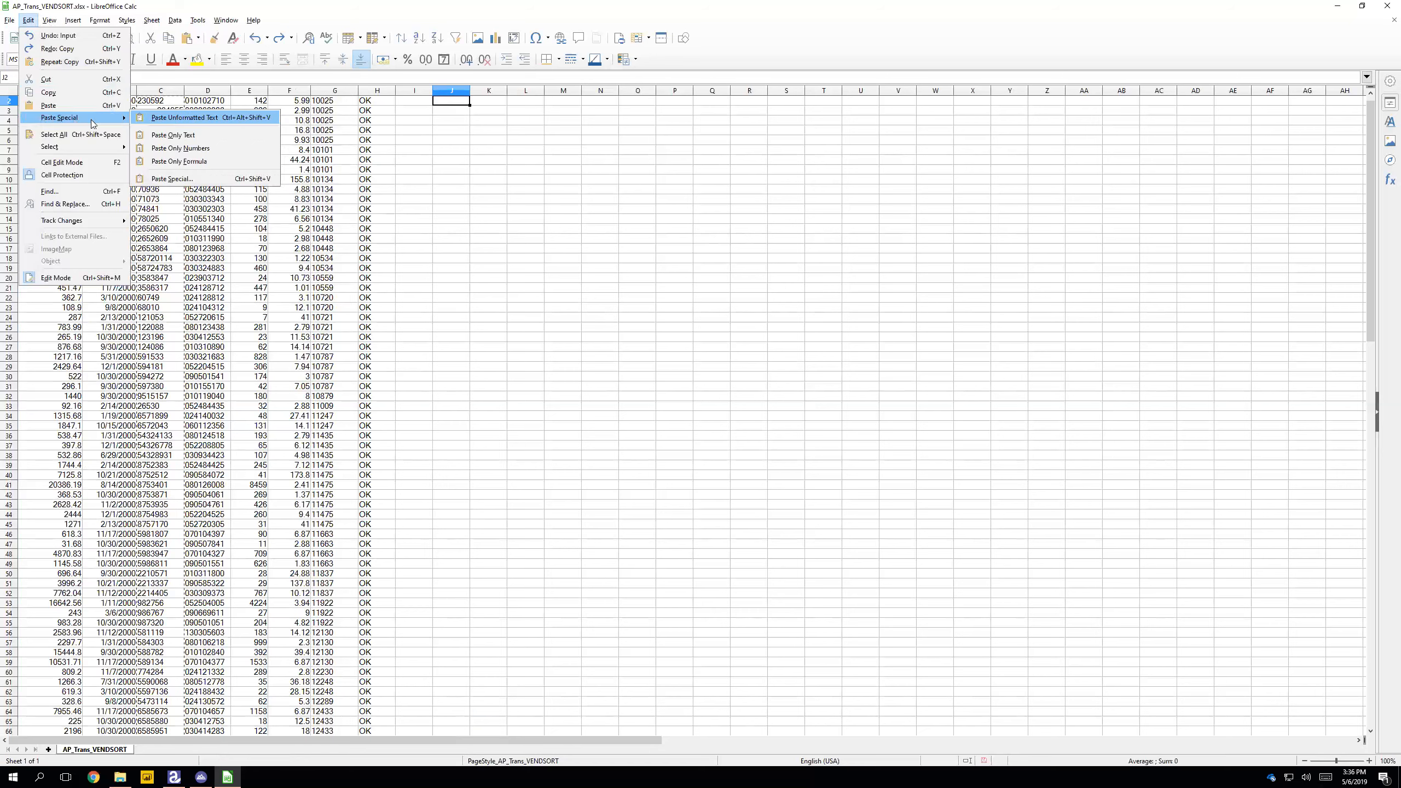
click(195, 122)
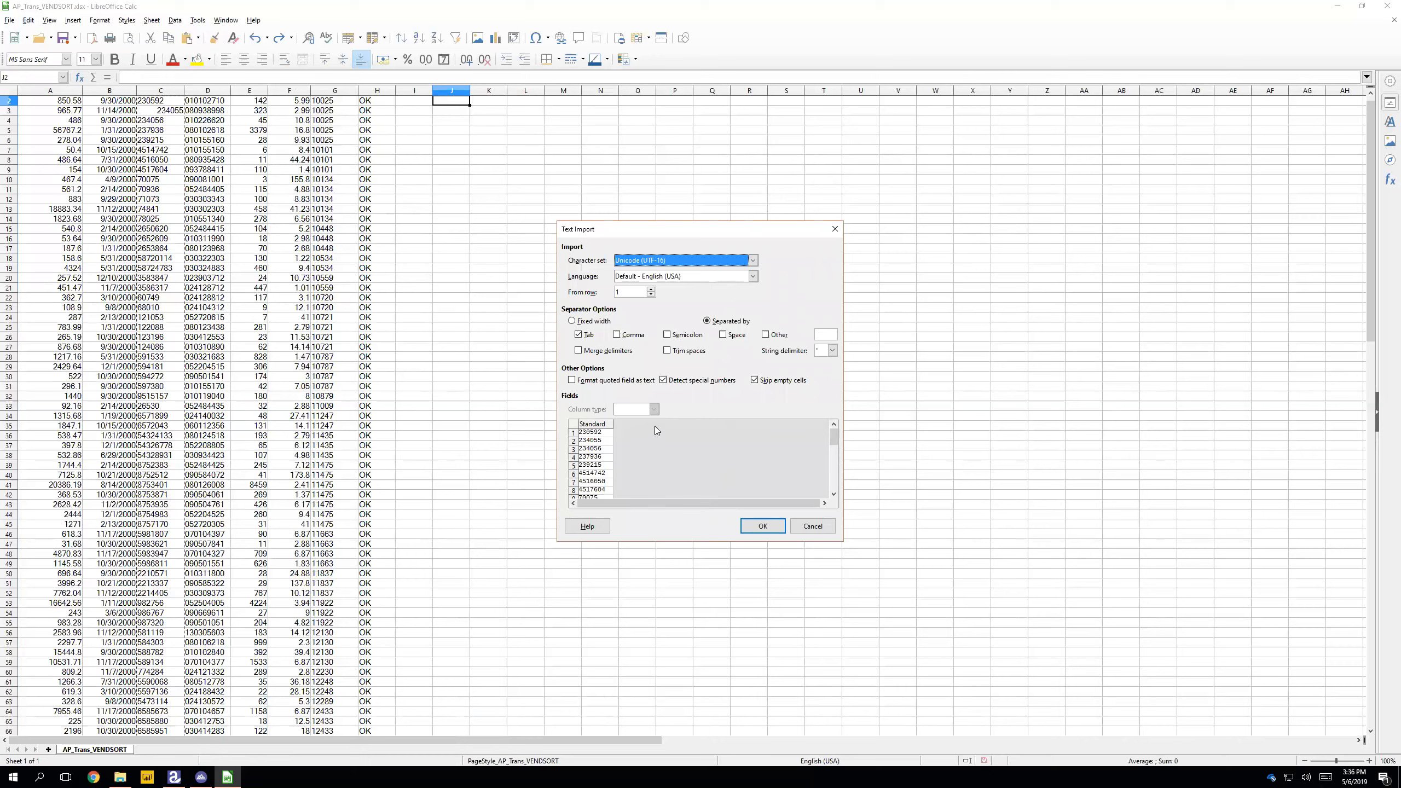
click(763, 526)
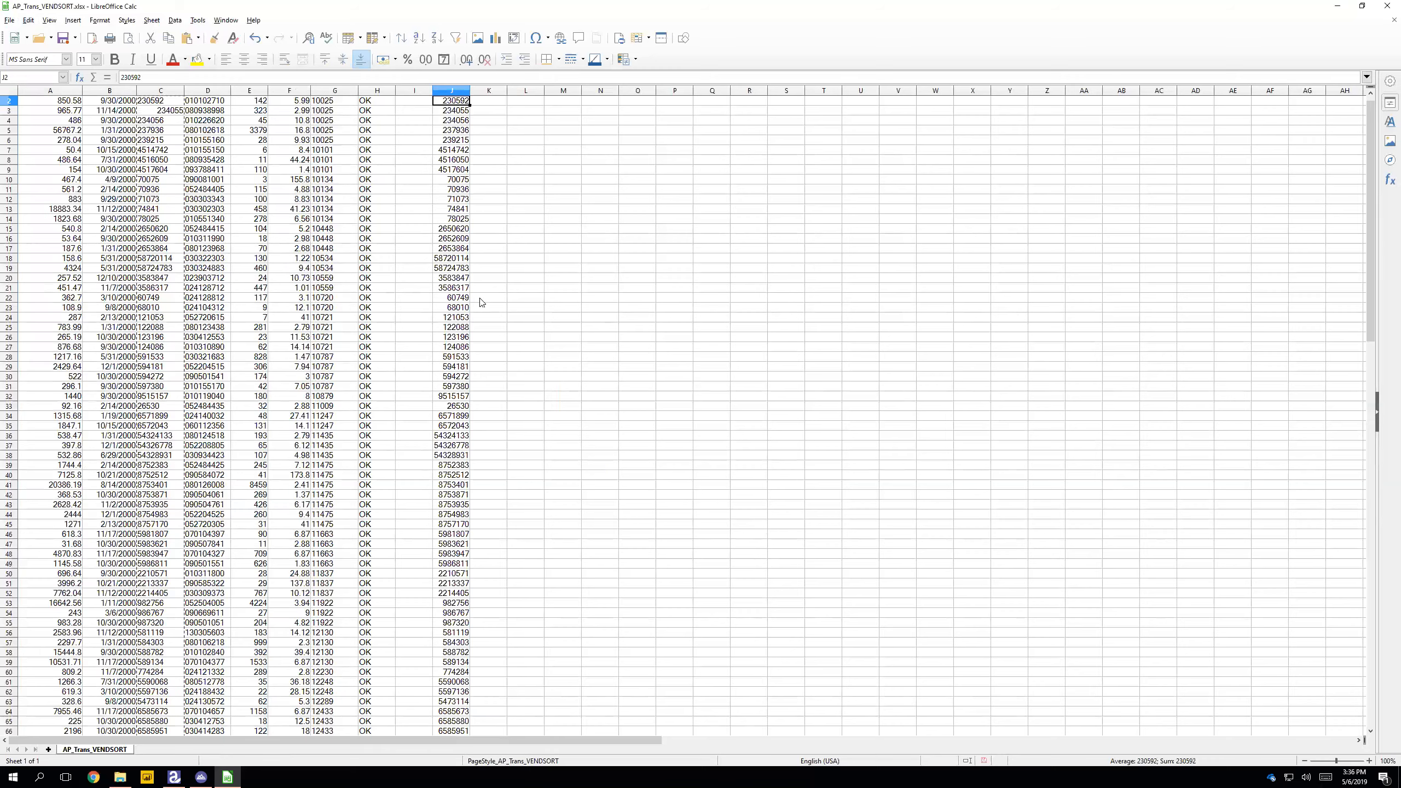
Copy the numeric invoice numbers from J2 down to the end of the data in J103.
scroll(481, 302, up, 1)
key(ctrl+shift+Down)
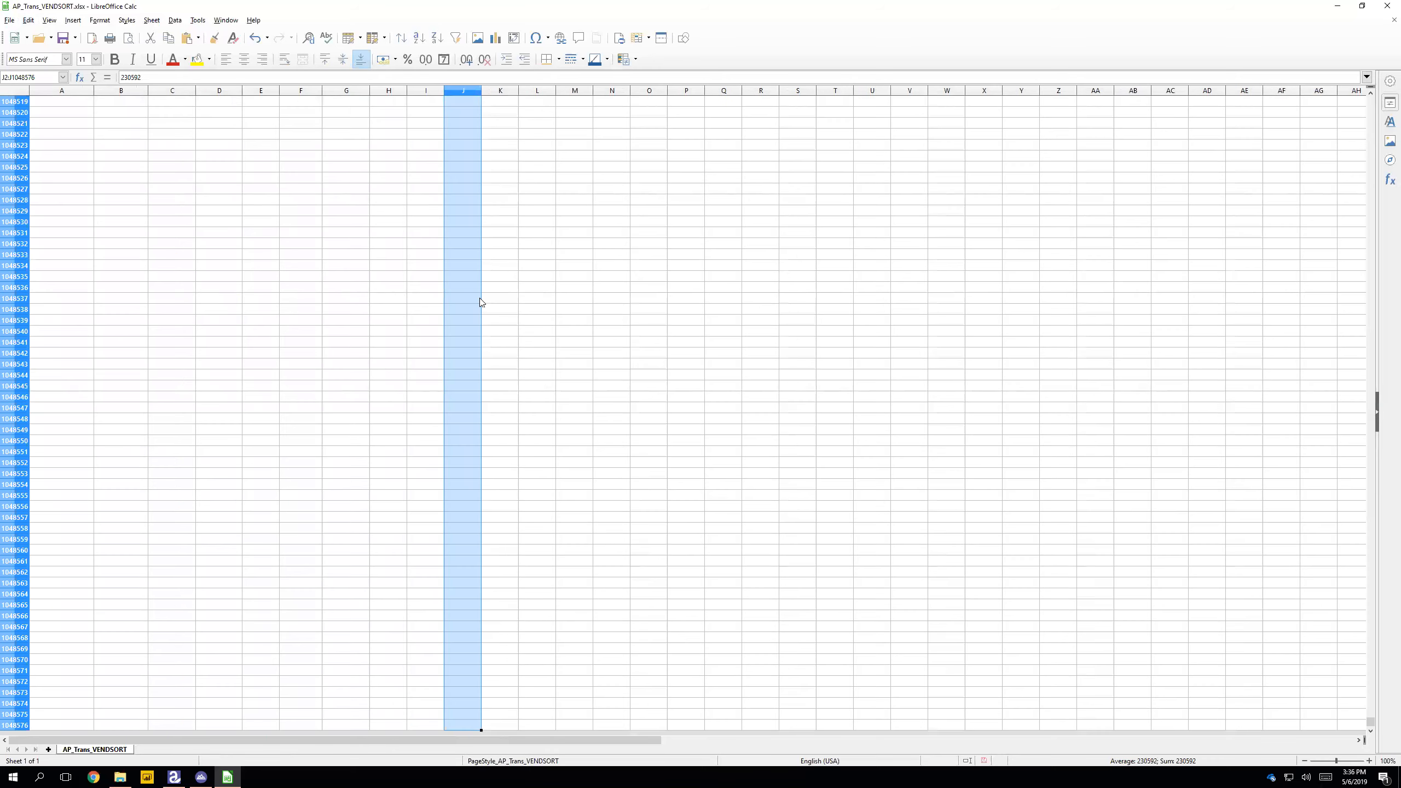
key(ctrl+shift+Up)
key(ctrl+c)
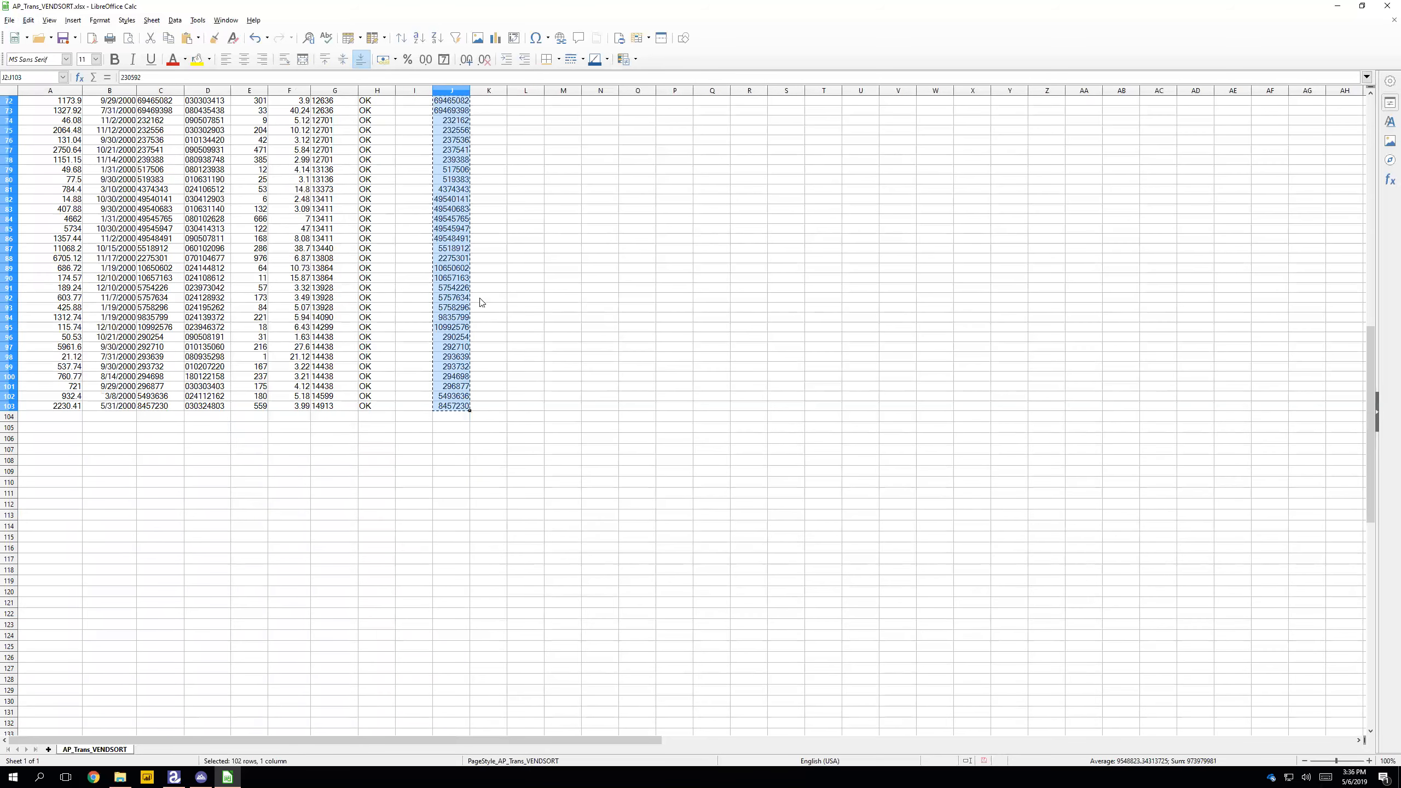
Paste the numeric invoice numbers over the Invoice_No column starting at C2, overwriting the existing text values.
key(Left)
key(Left)
key(Left)
key(Left)
key(Left)
key(Left)
key(Left)
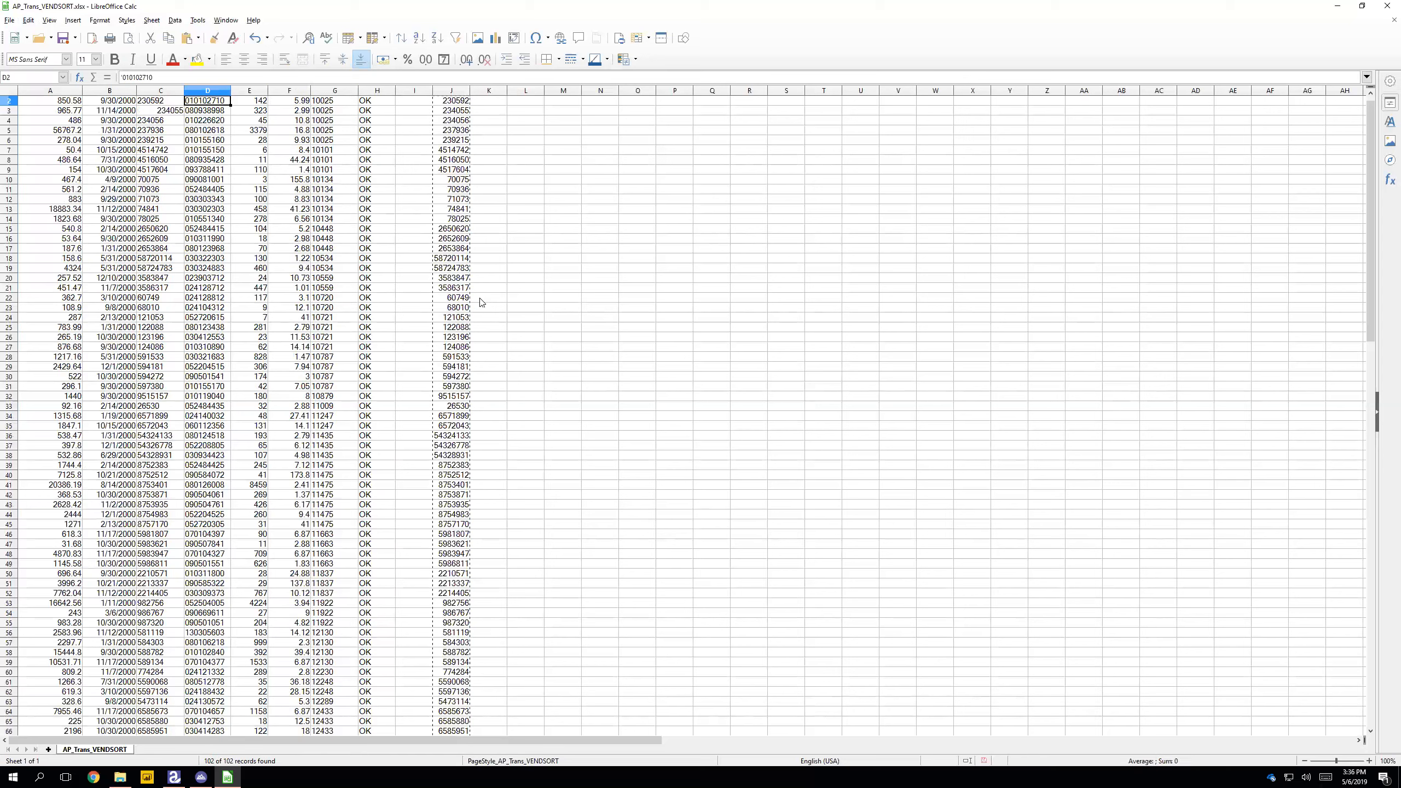
key(Right)
key(Left)
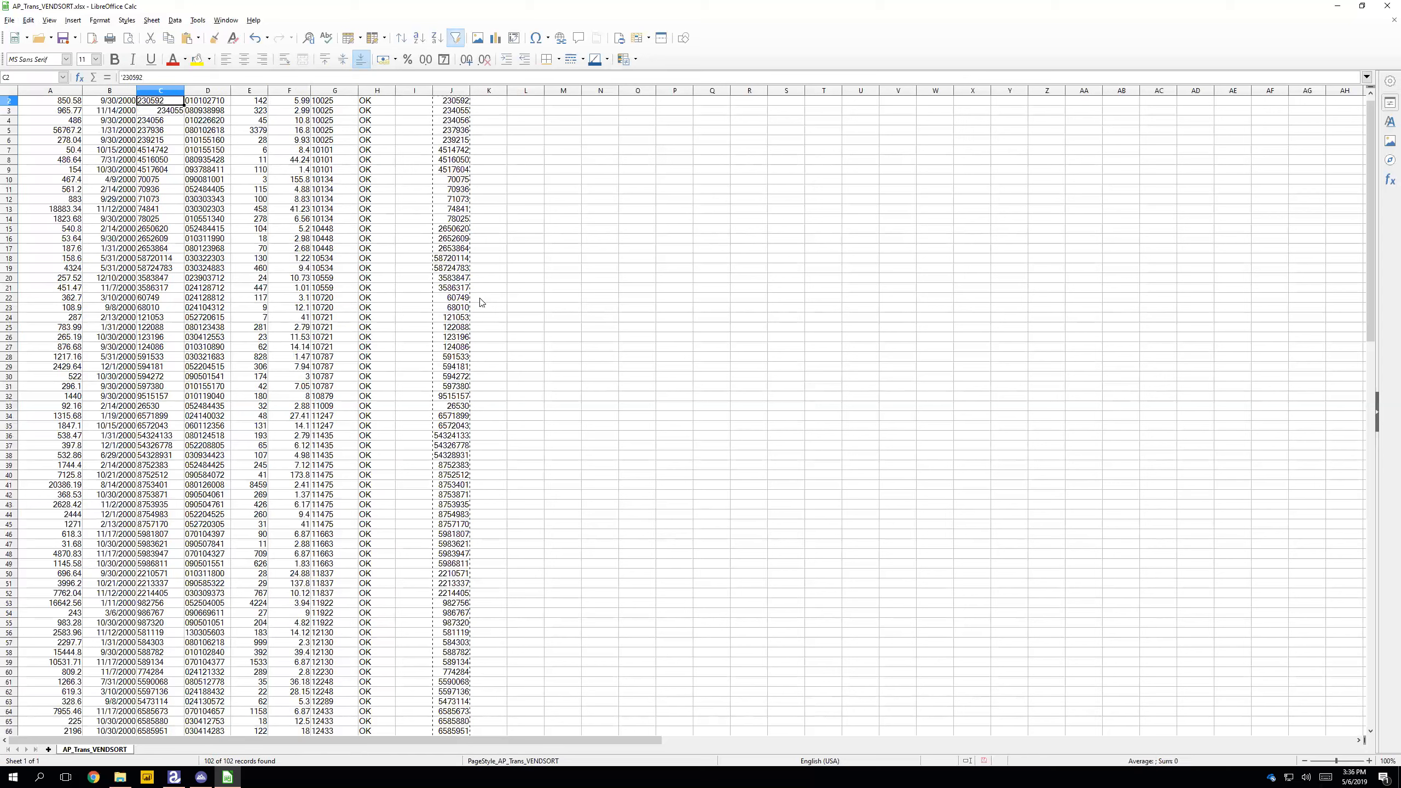
key(Left)
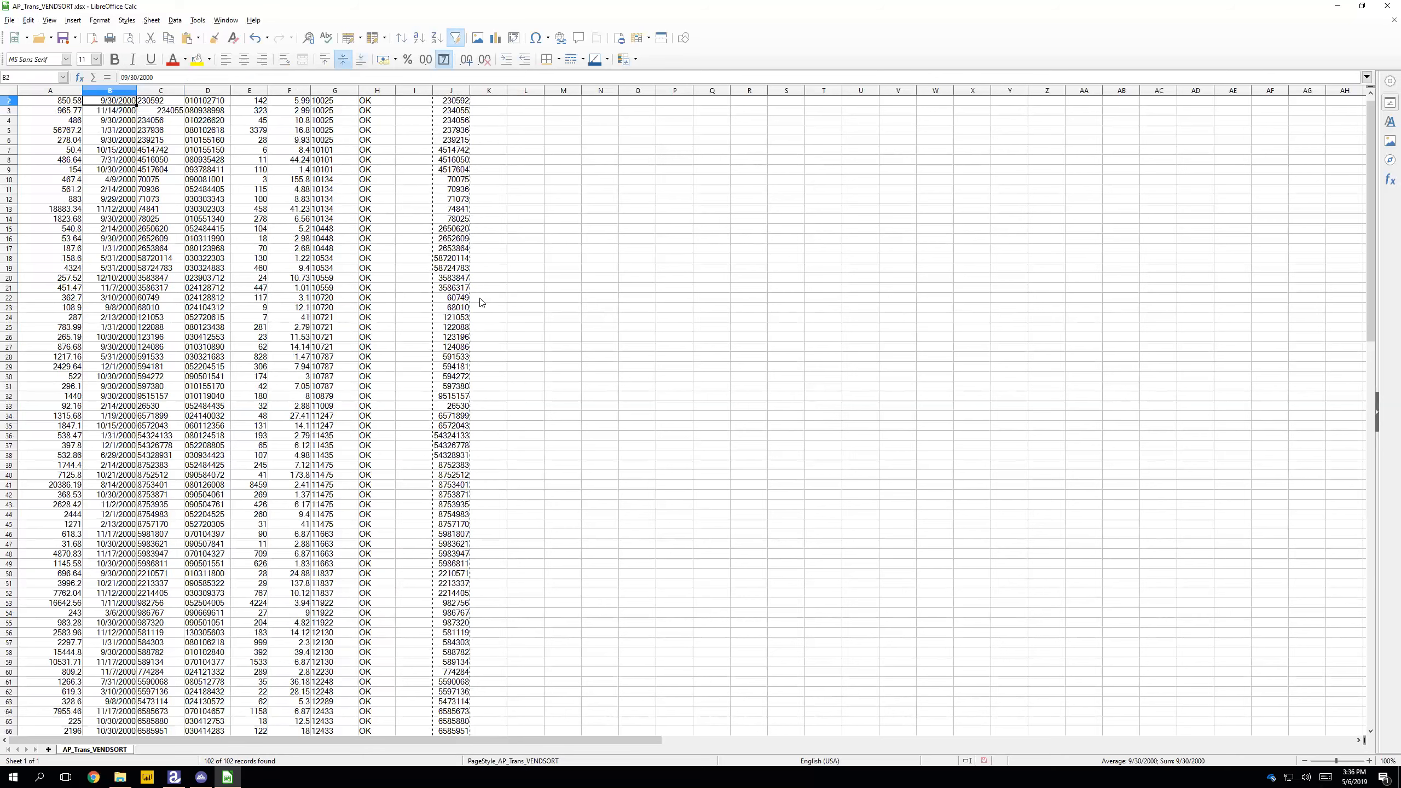
key(Up)
key(Down)
key(Right)
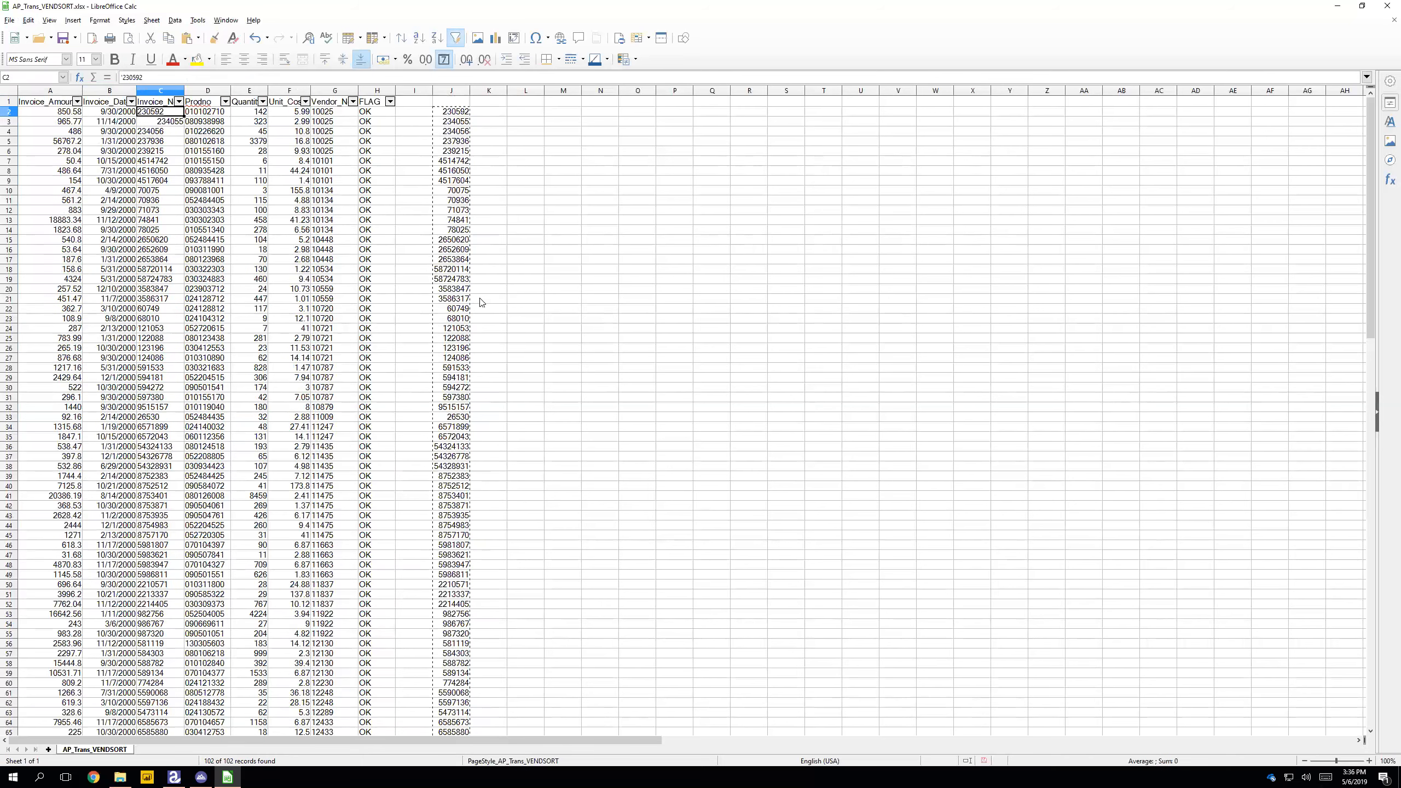
text(d)
key(Escape)
key(ctrl+v)
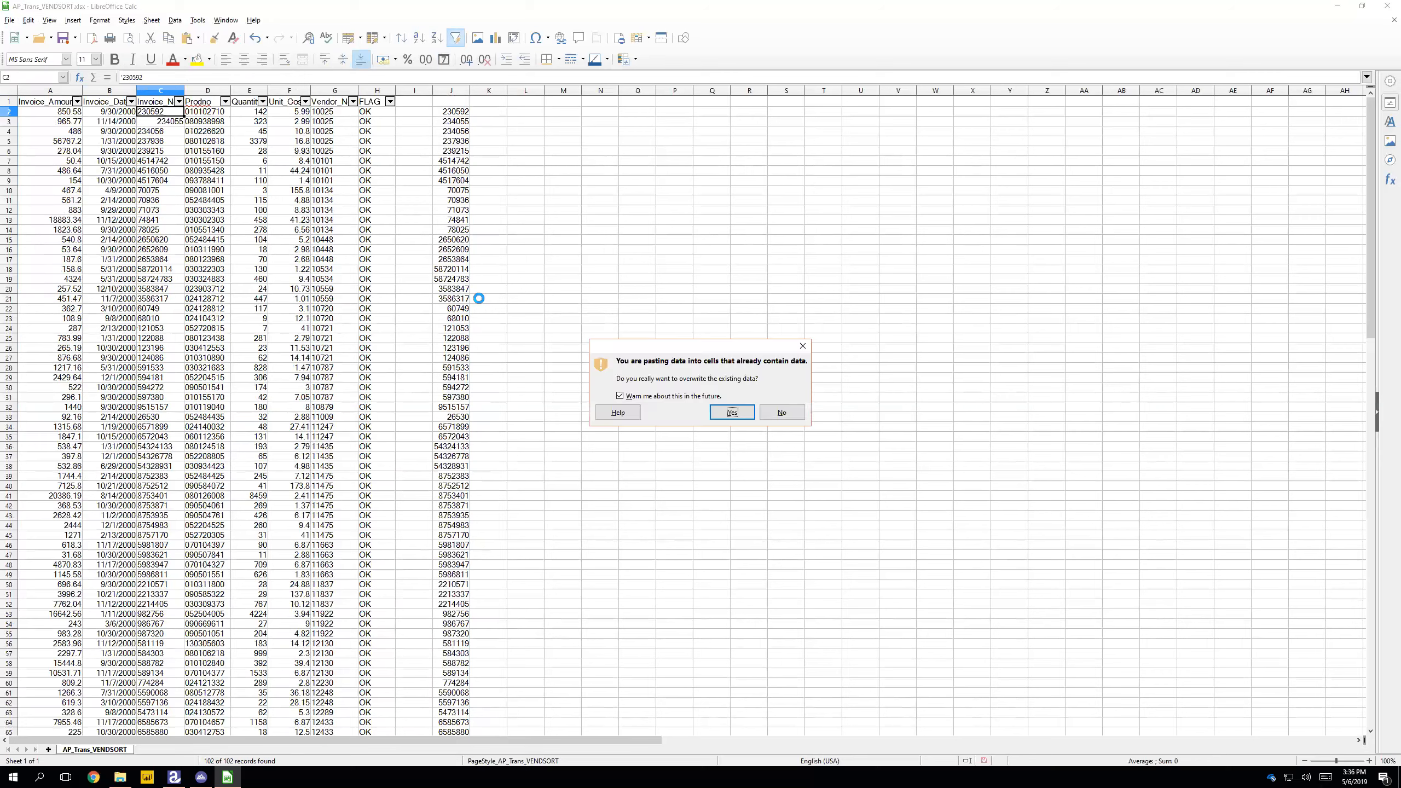
key(Return)
Delete the helper copy of the invoice numbers from J2 down to the end of the column's data.
key(Right)
key(Right)
key(Right)
key(Right)
key(Right)
key(Right)
key(Right)
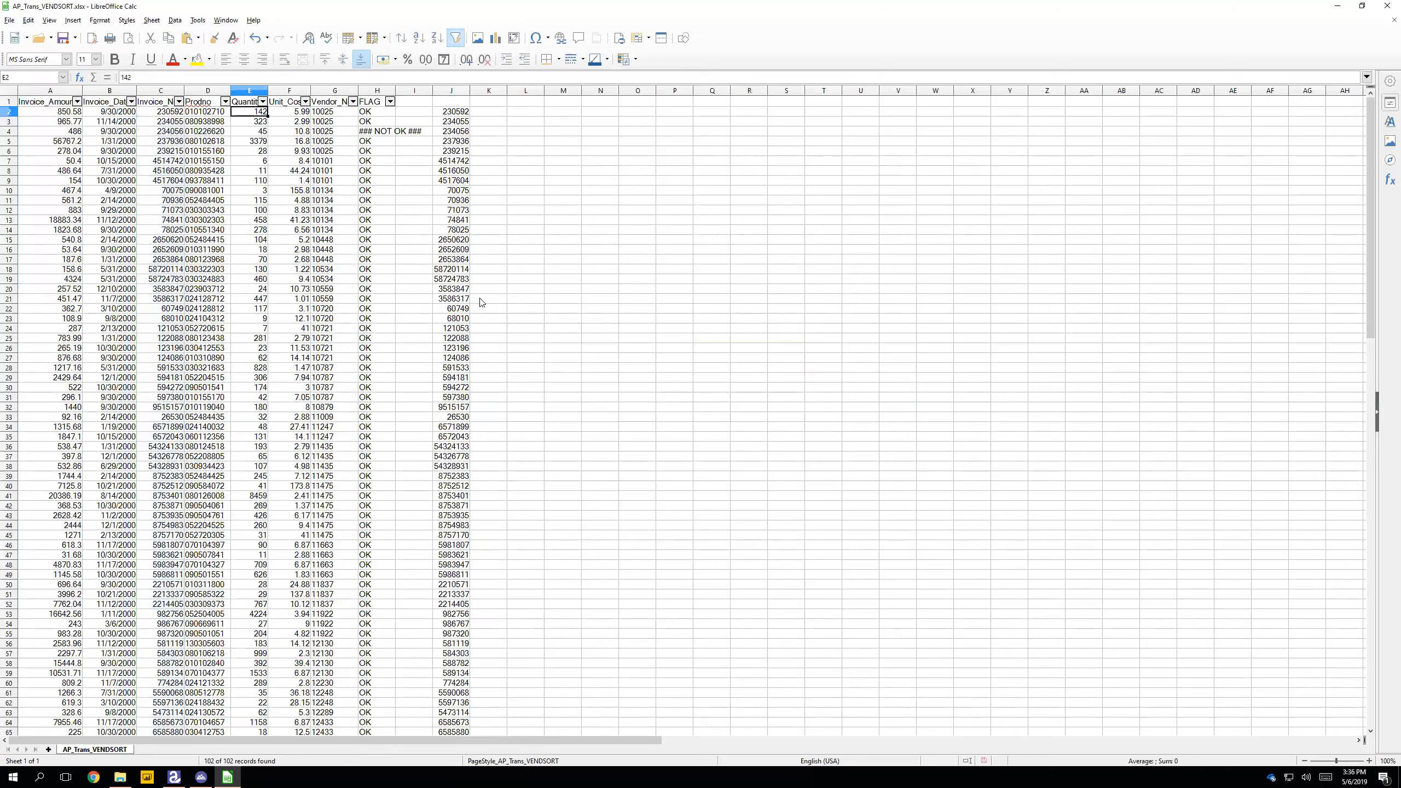
key(ctrl+shift+Down)
key(Delete)
Examine the FLAG formula in H4, focusing on the C3+1 comparison, and leave it without changes.
key(ctrl+Up)
key(Down)
key(Left)
key(Down)
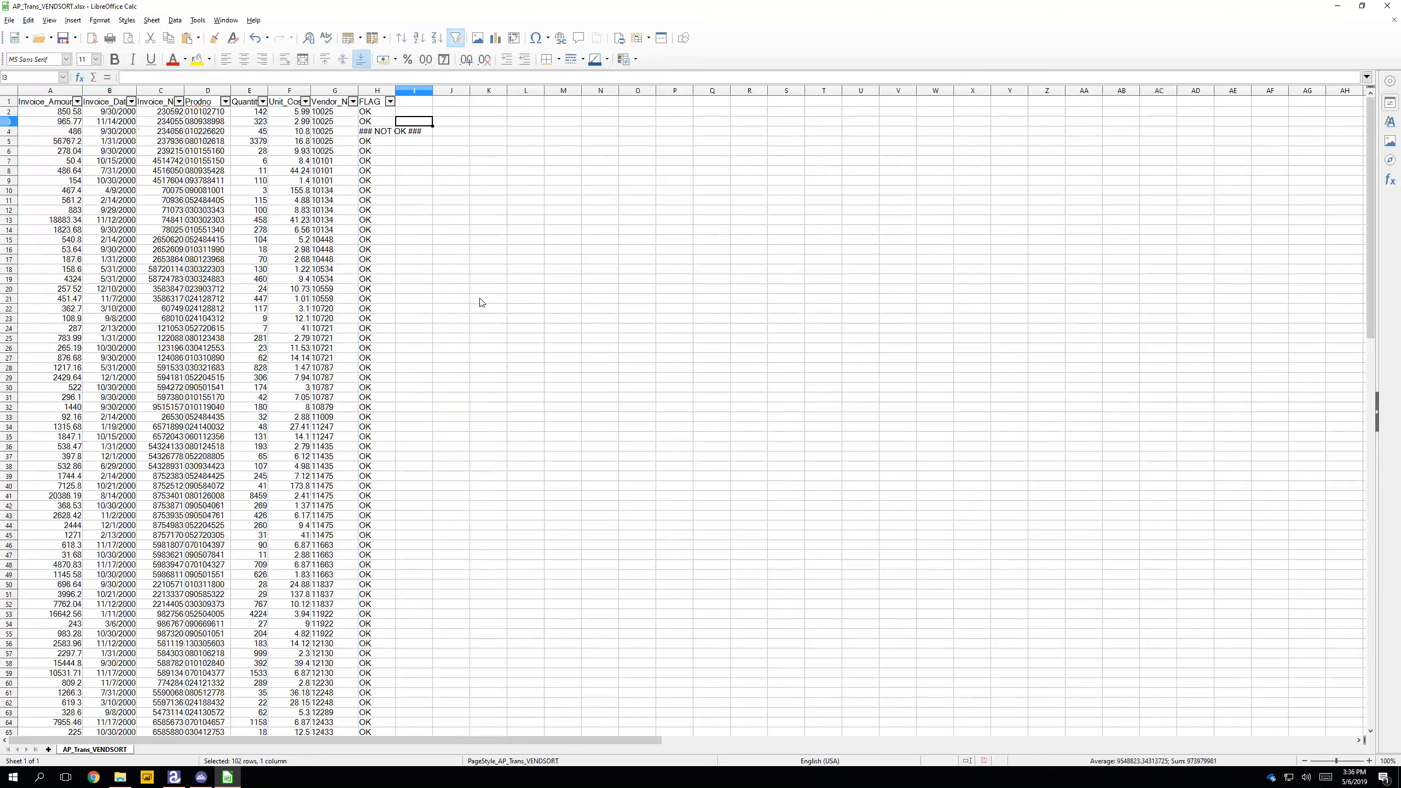
key(Down)
key(Left)
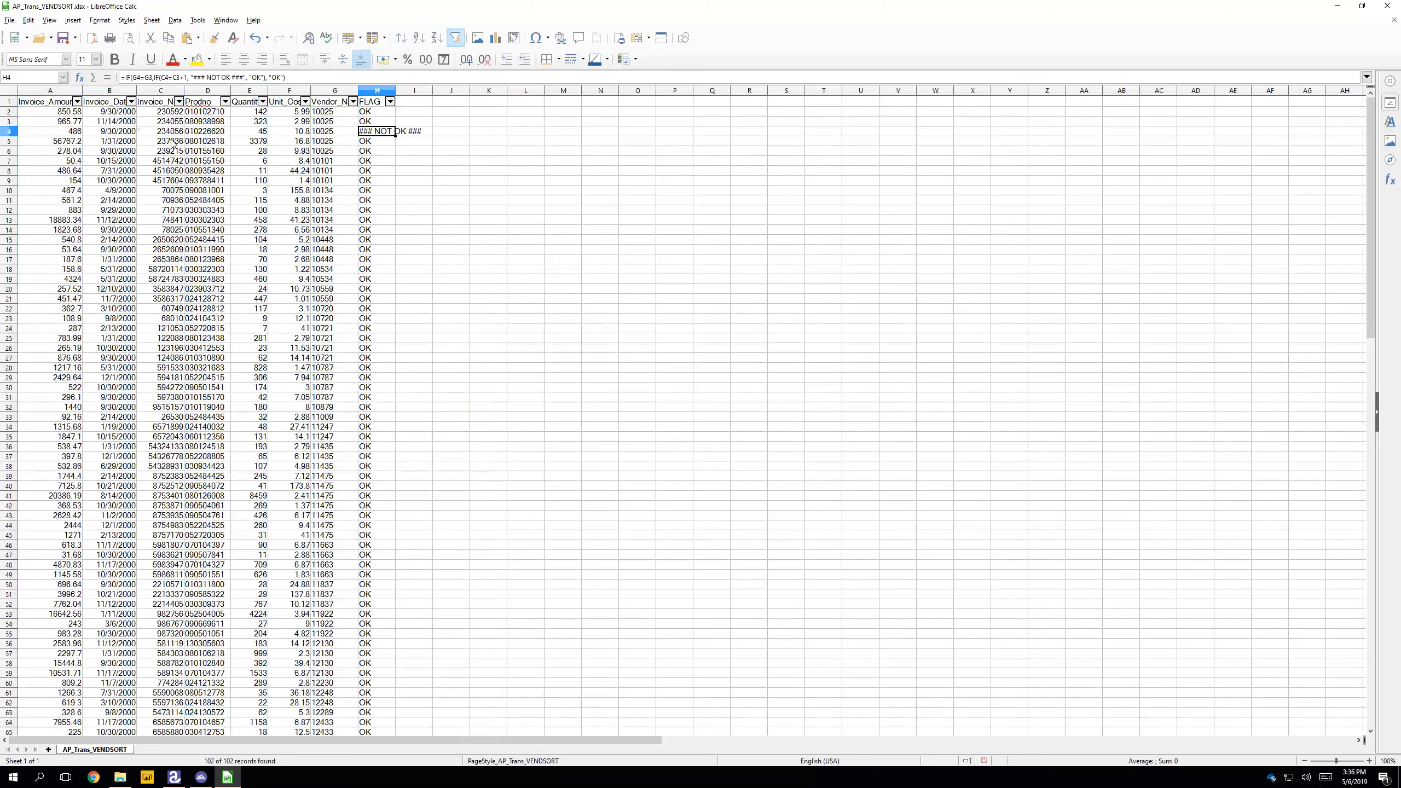
drag(185, 76, 168, 76)
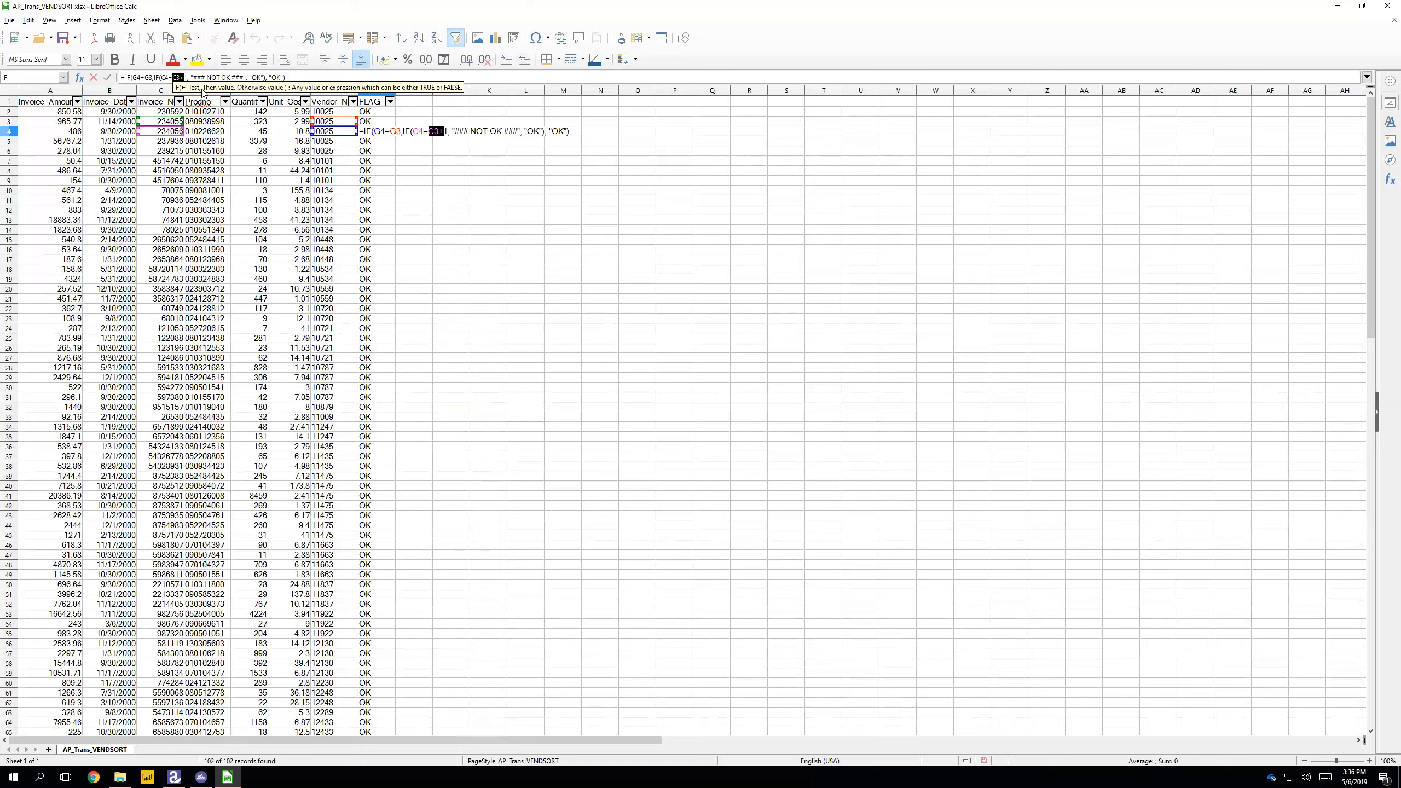
key(Escape)
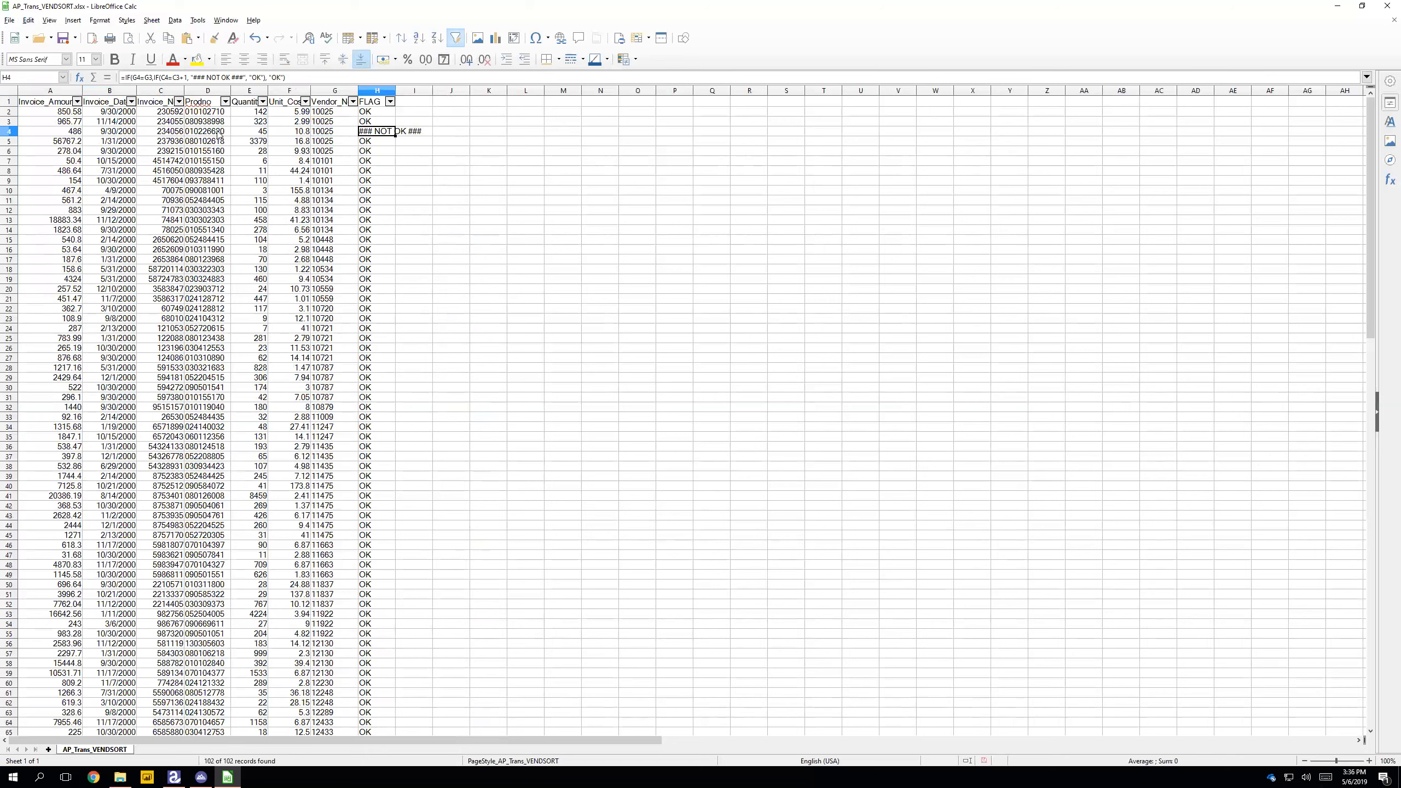
Filter the FLAG column to exclude OK and keep only the ### NOT OK ### rows.
click(374, 162)
click(390, 102)
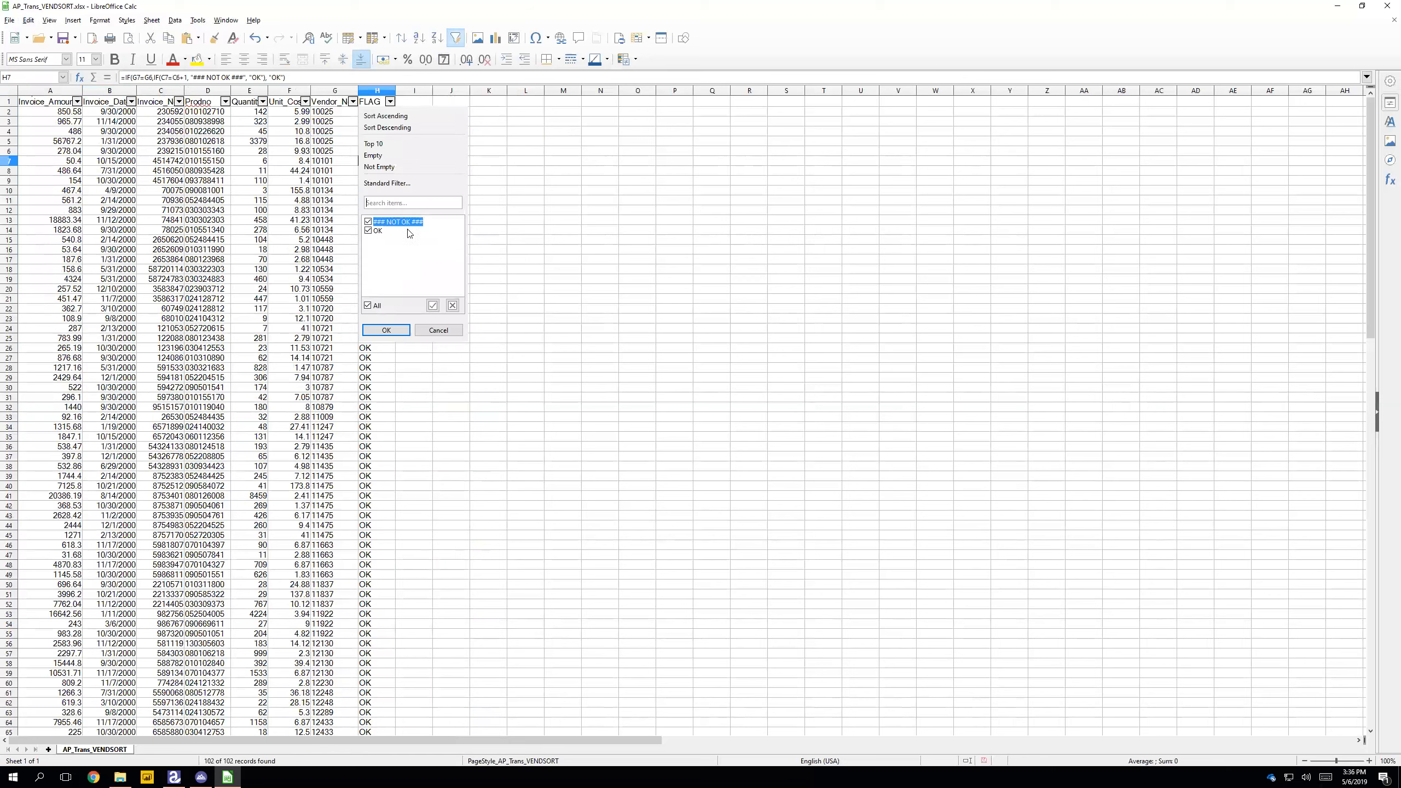
click(369, 232)
click(386, 330)
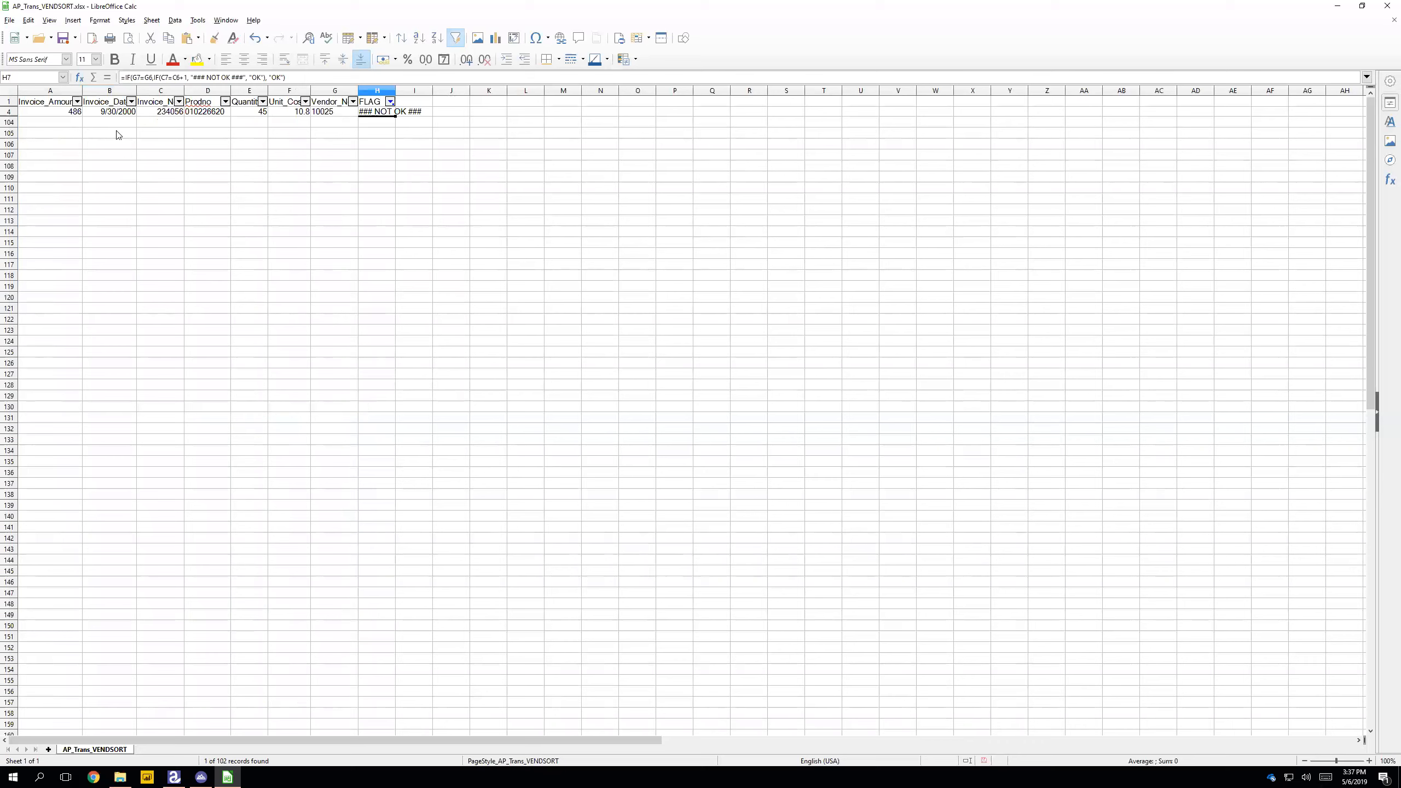
Leave the FLAG filter as it is and close the AP_Trans_VENDSORT.xlsx spreadsheet without saving the changes.
click(390, 102)
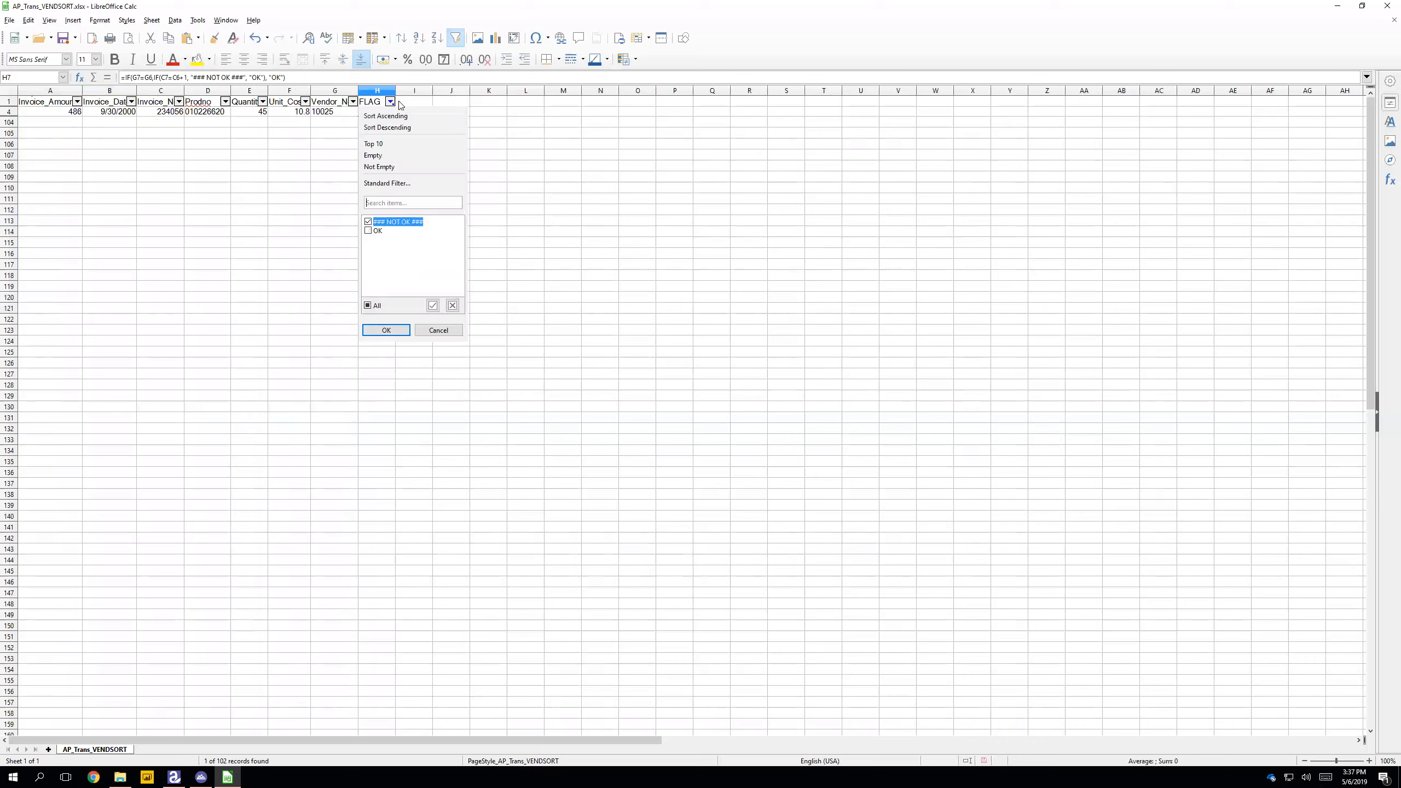
click(435, 331)
click(1396, 5)
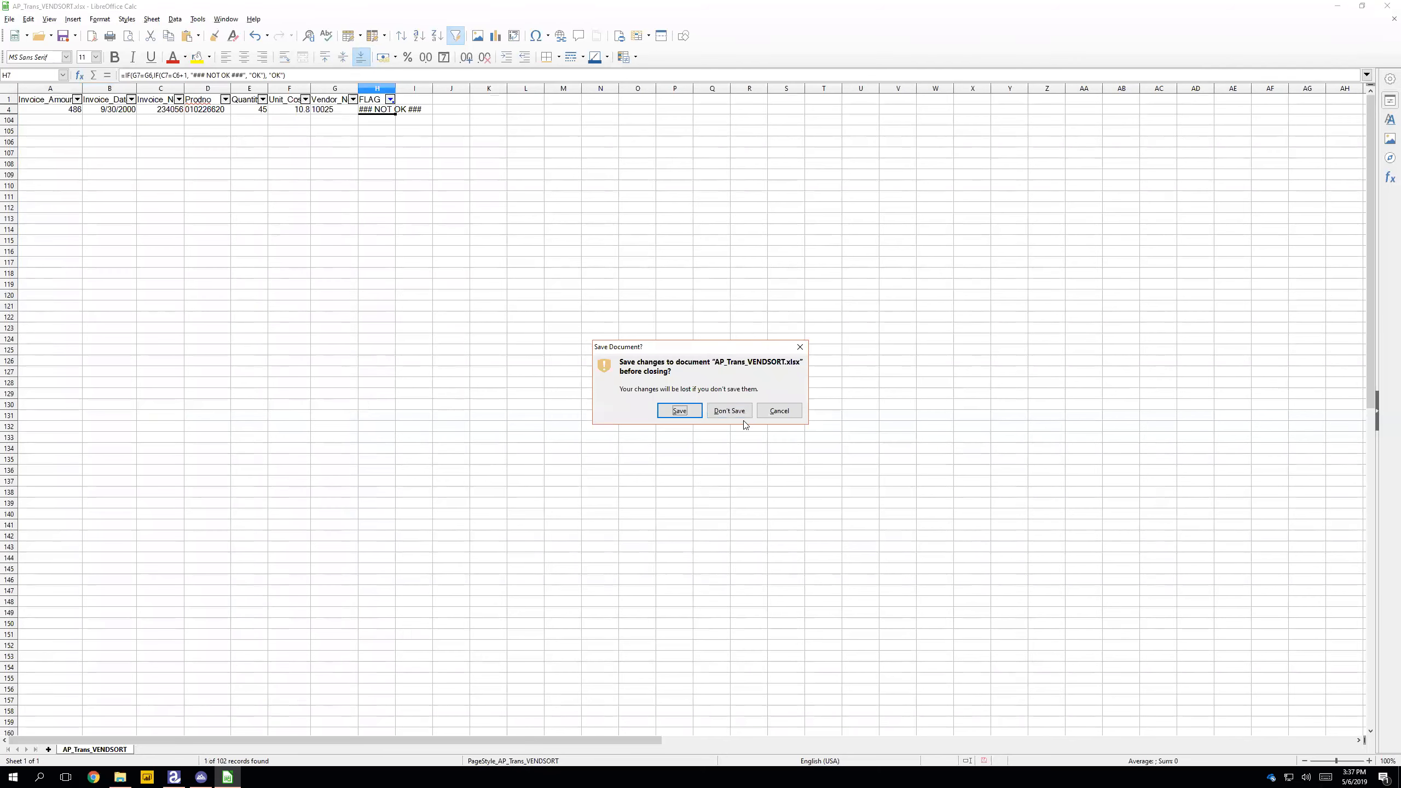
click(733, 411)
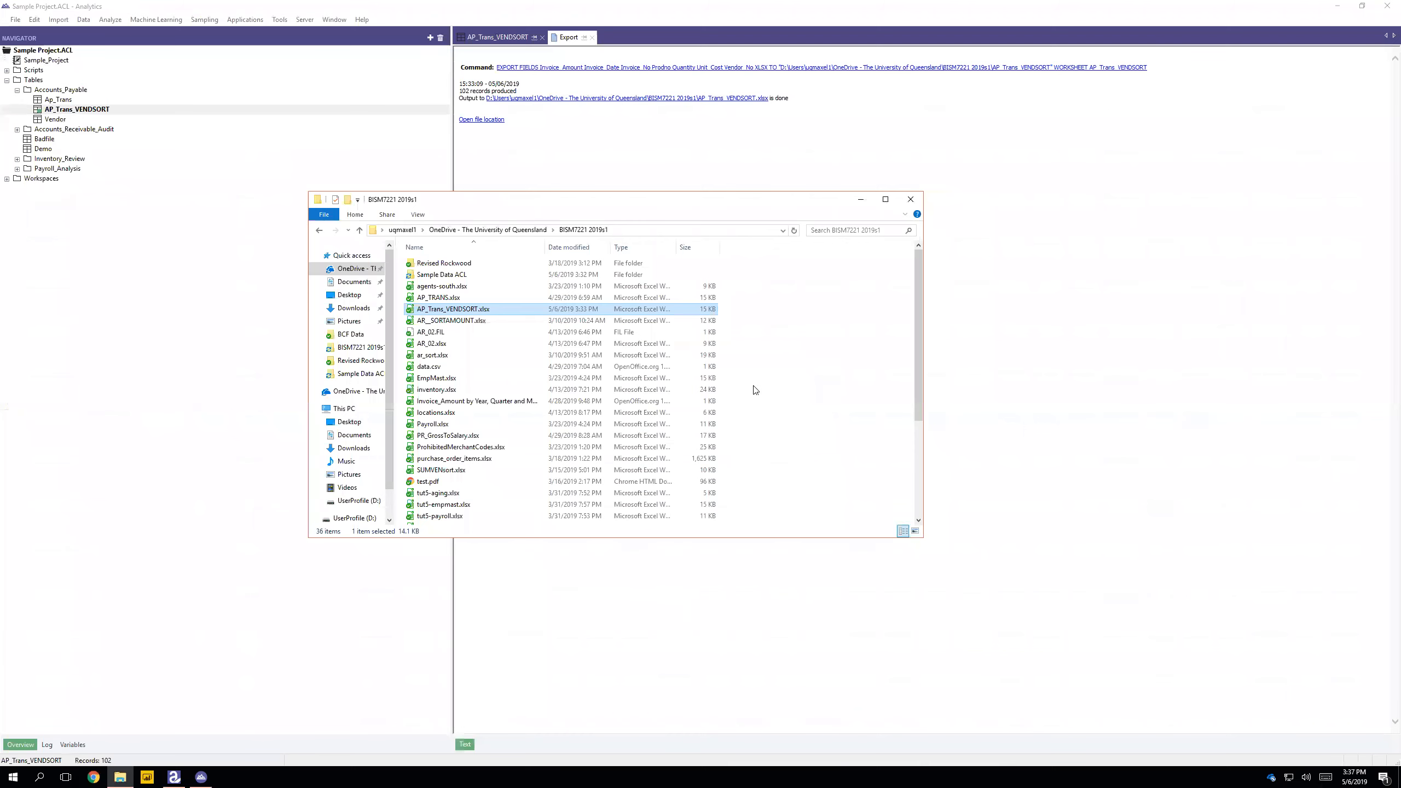
Return to ACL Analytics and close the Export results and the AP_Trans_VENDSORT table without saving changes.
click(627, 33)
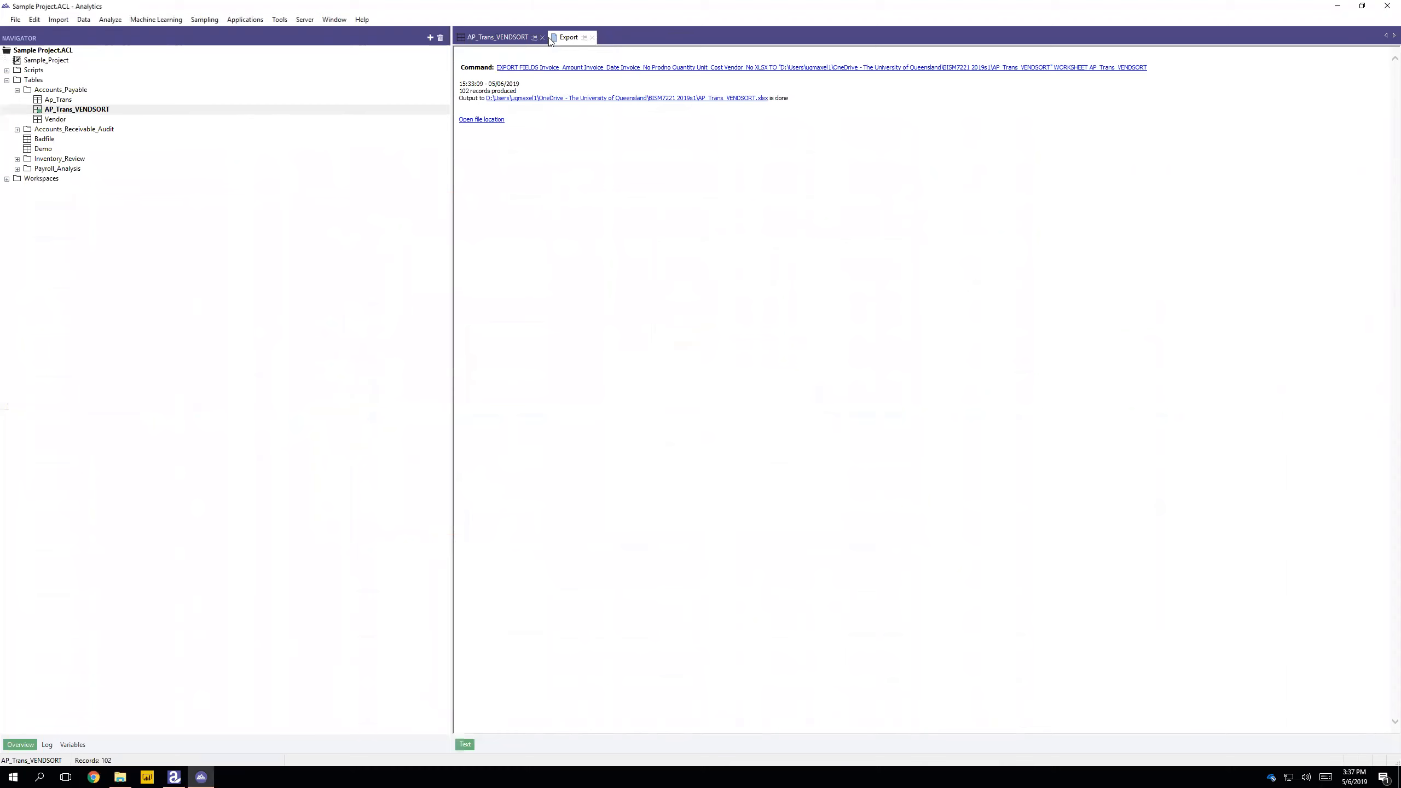
click(591, 37)
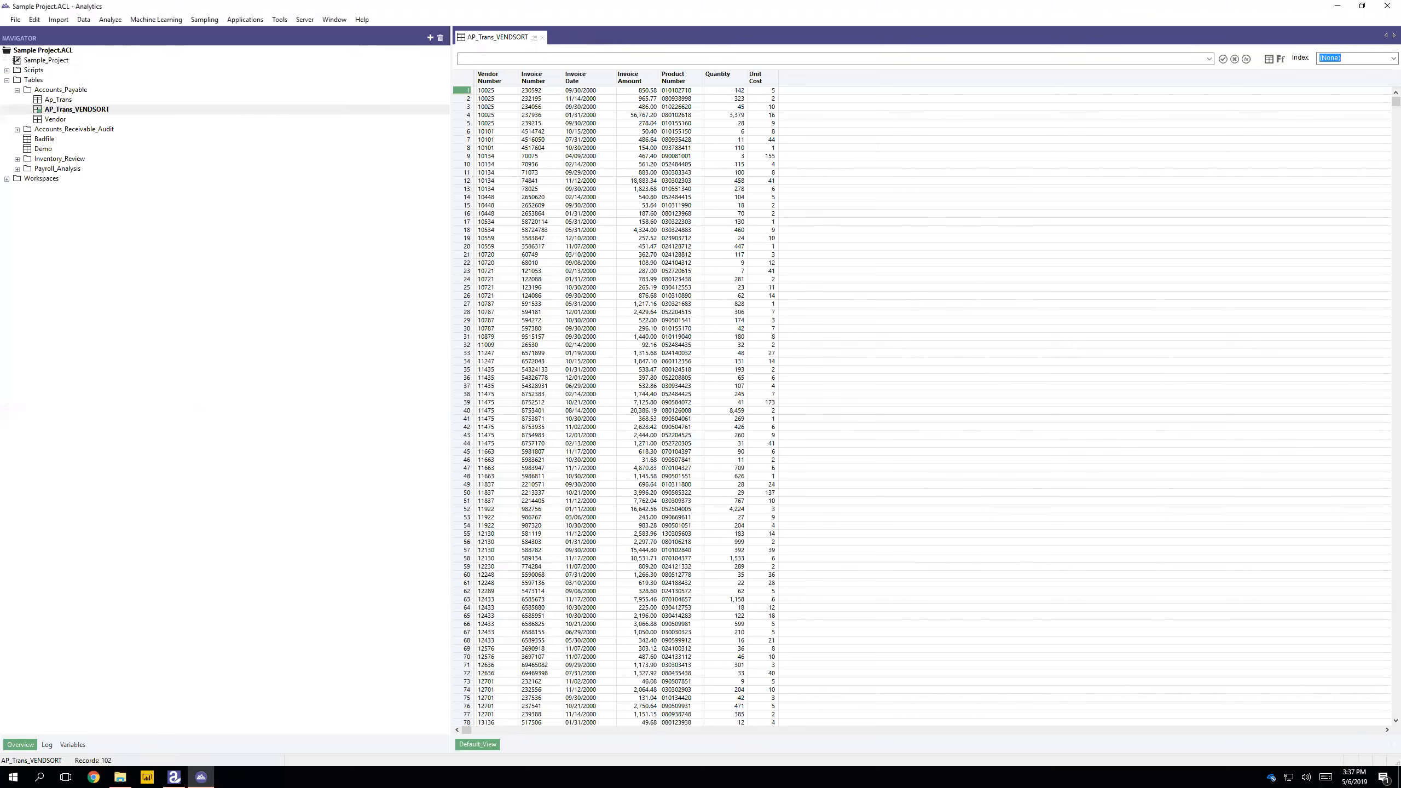
click(543, 38)
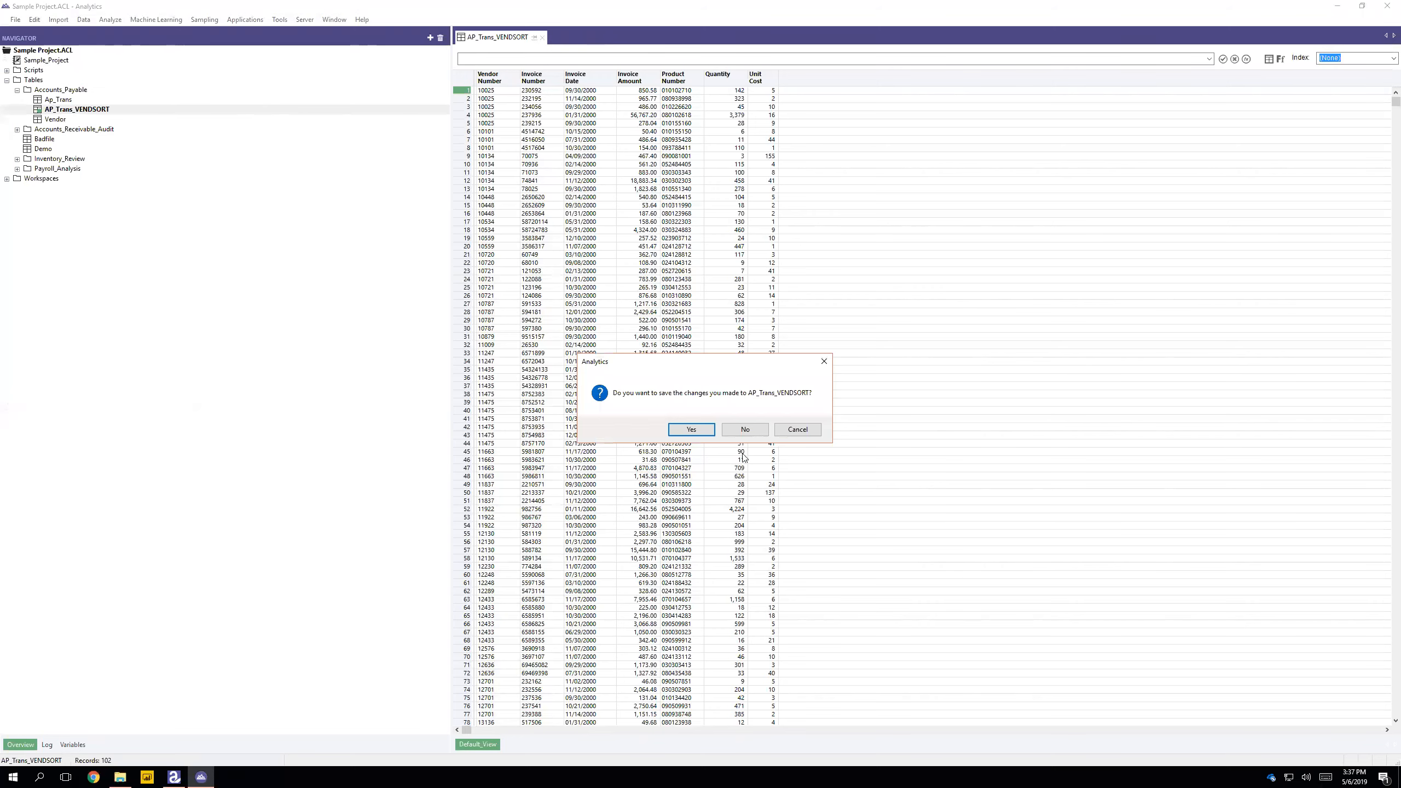
click(744, 430)
Delete the AP_Trans_VENDSORT table from the Accounts_Payable folder of the project.
right_click(69, 109)
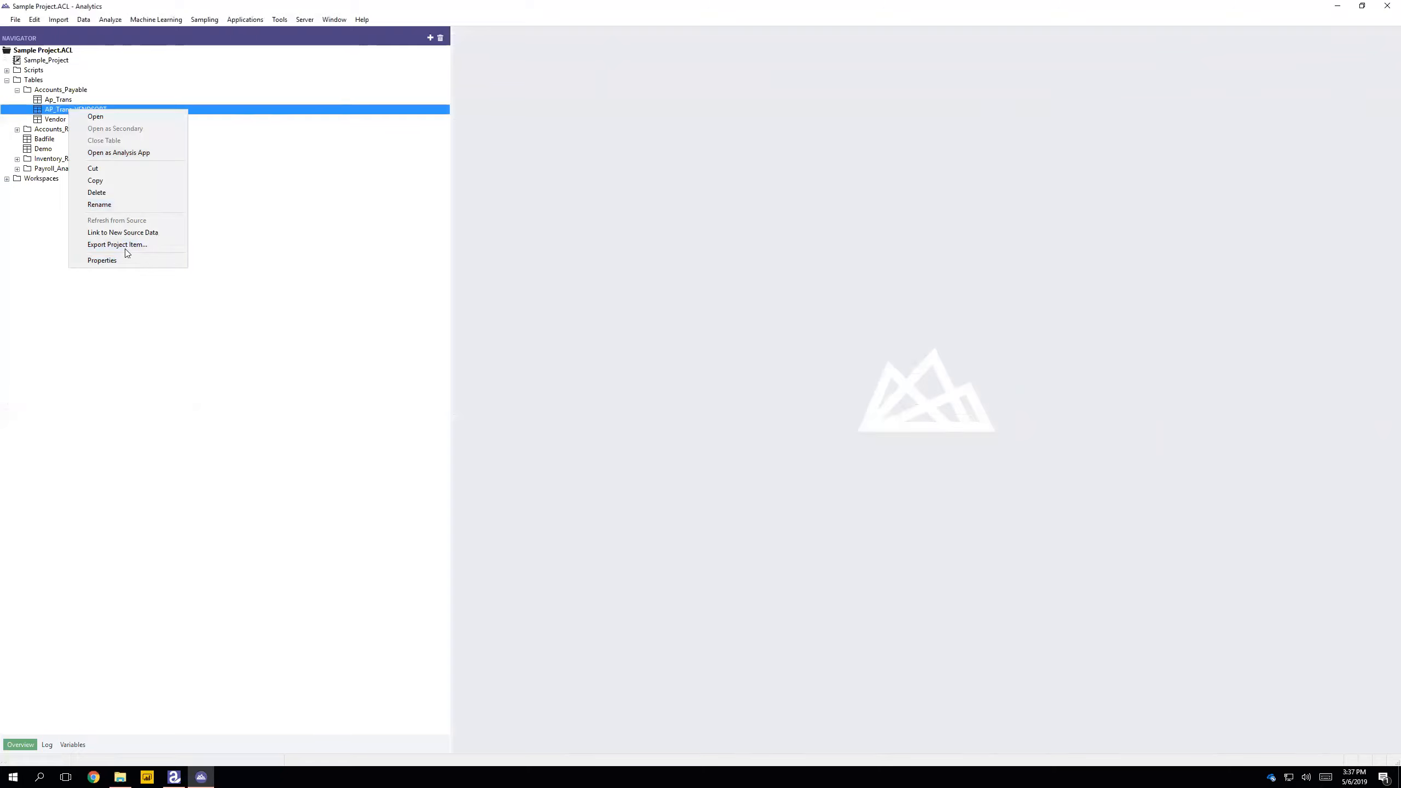
click(113, 197)
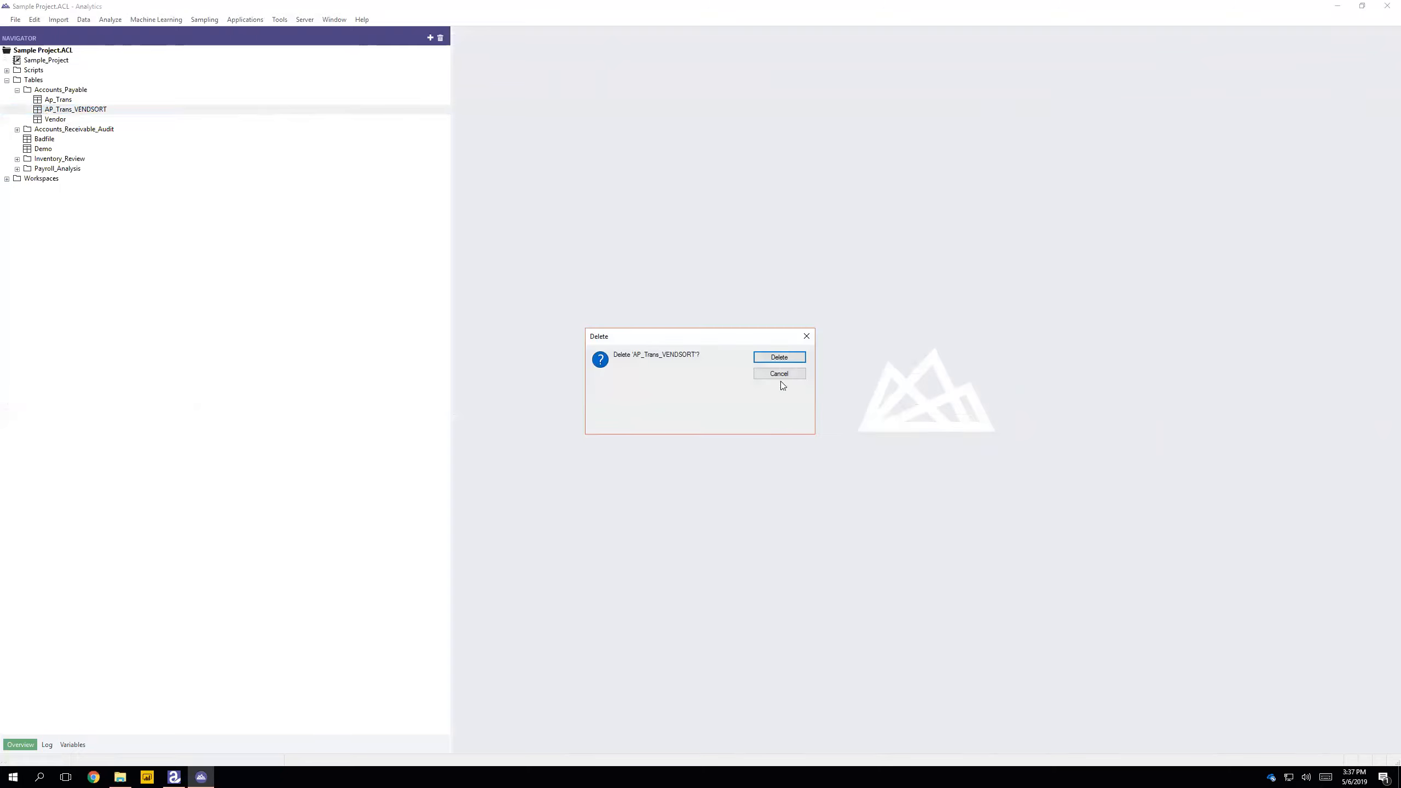
click(779, 359)
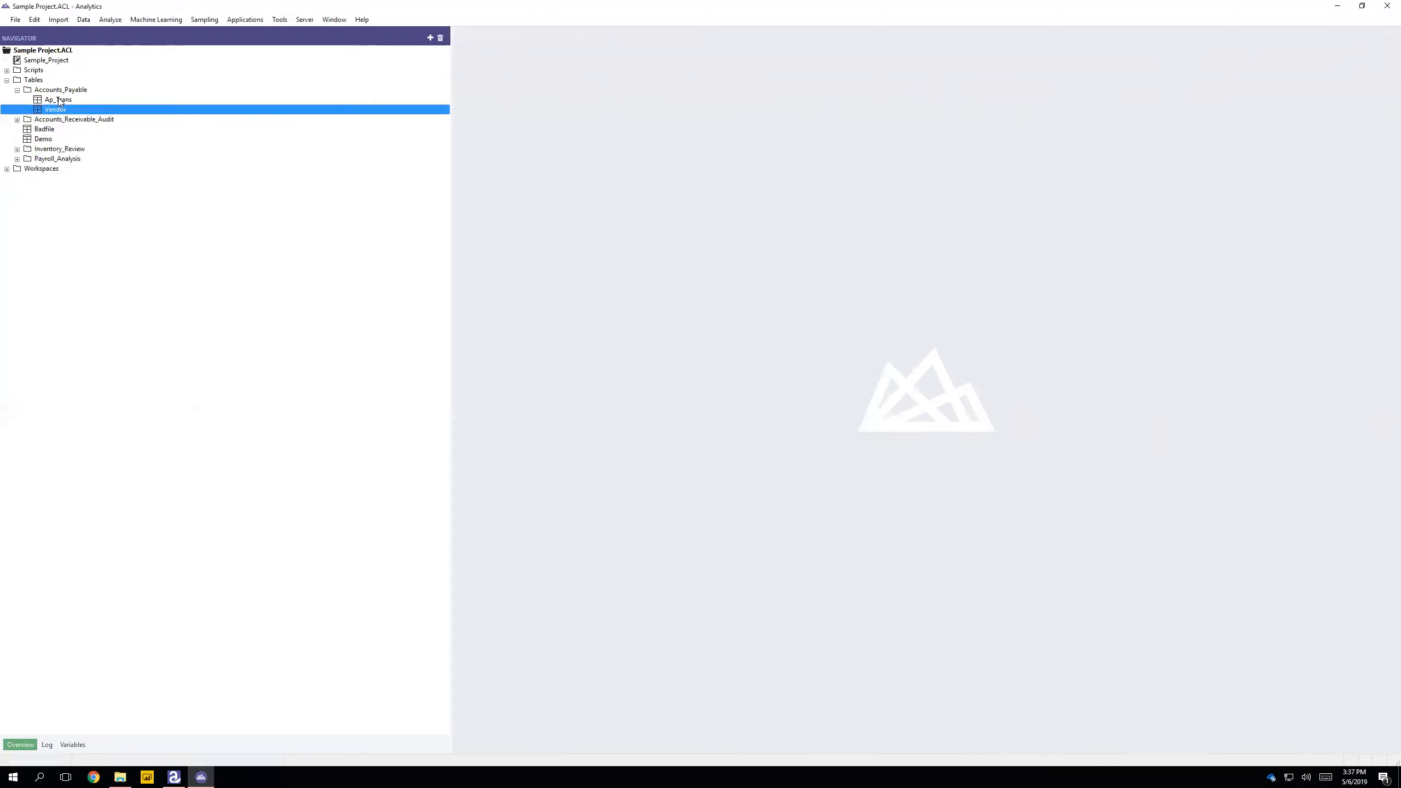
Expand the Payroll_Analysis folder and open the Vendor table from Accounts_Payable.
click(17, 159)
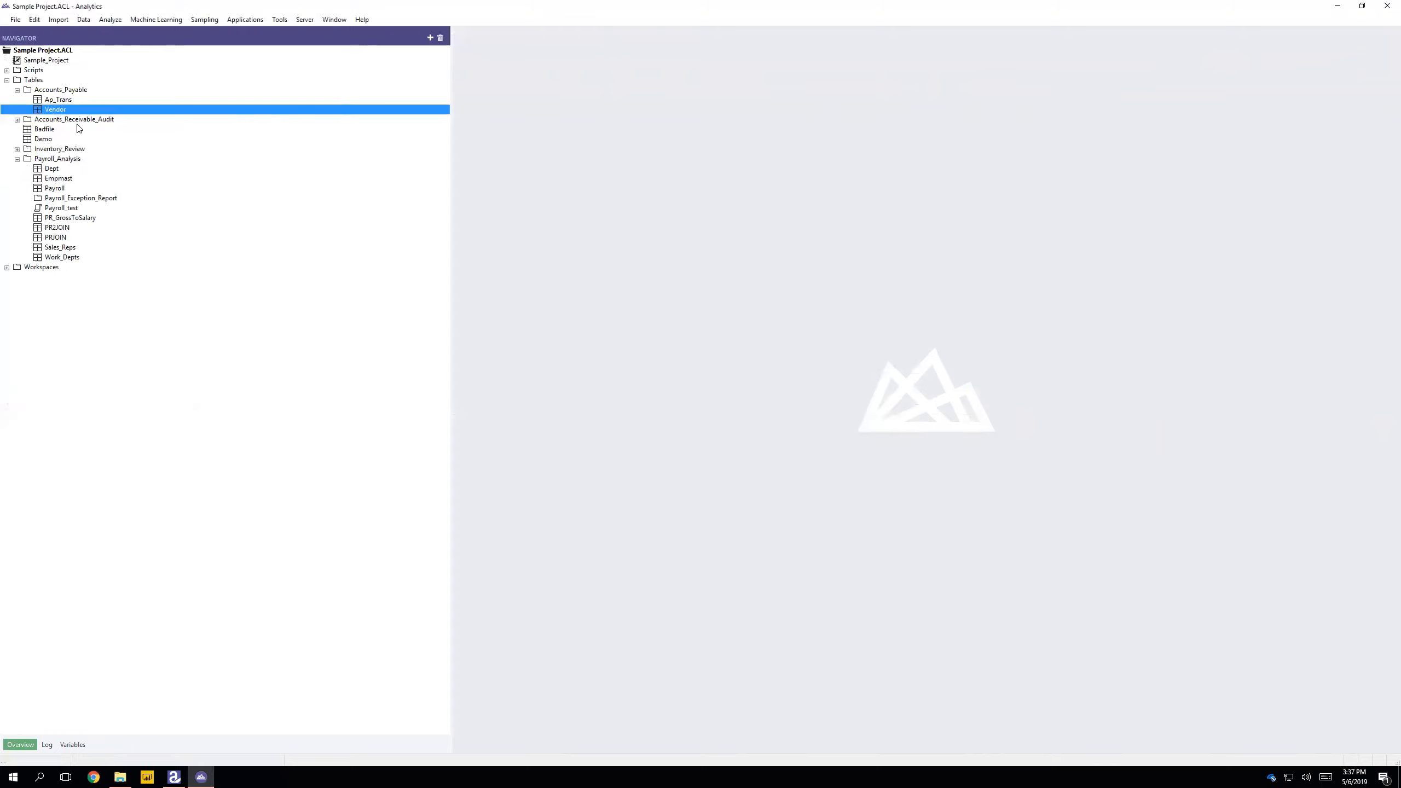
click(85, 21)
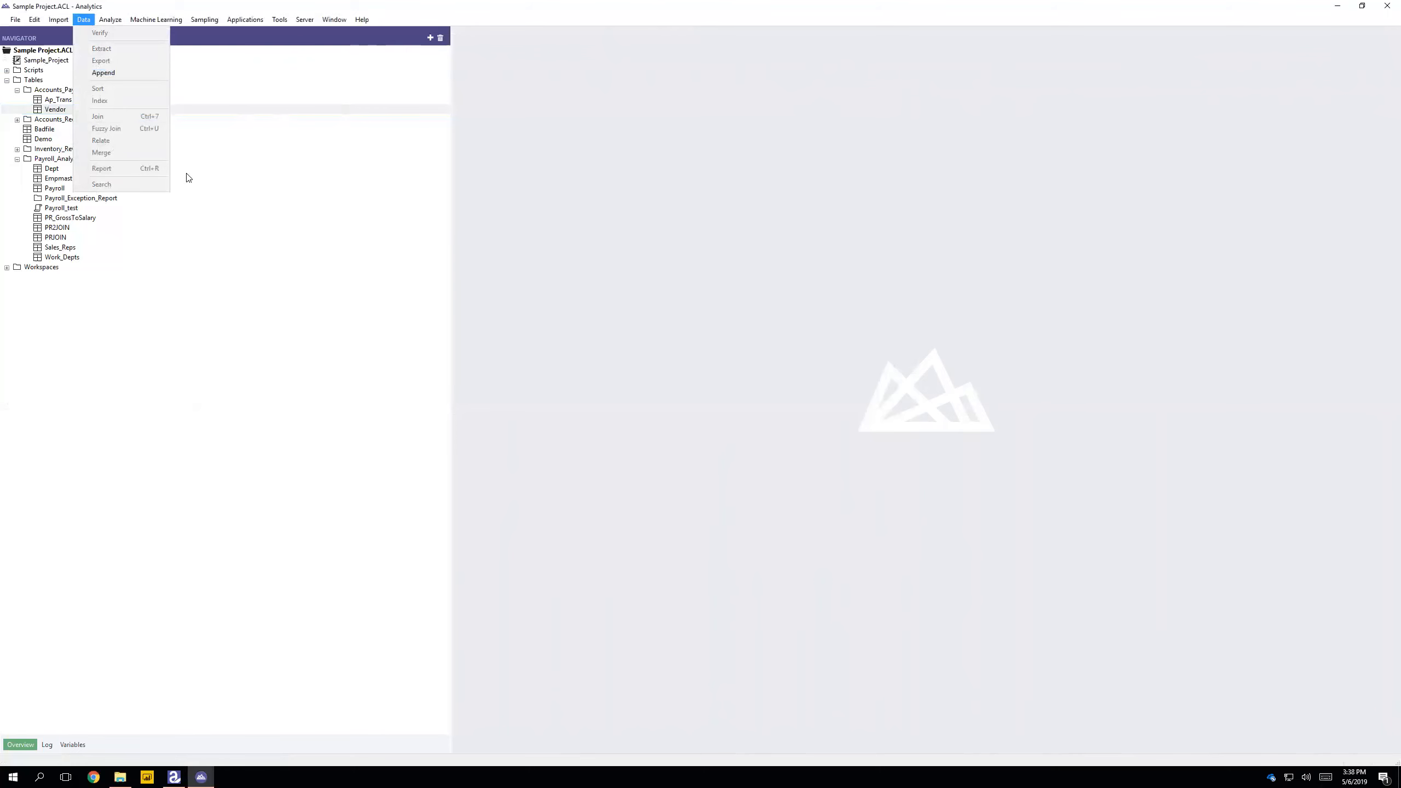
click(144, 197)
click(69, 113)
double_click(69, 113)
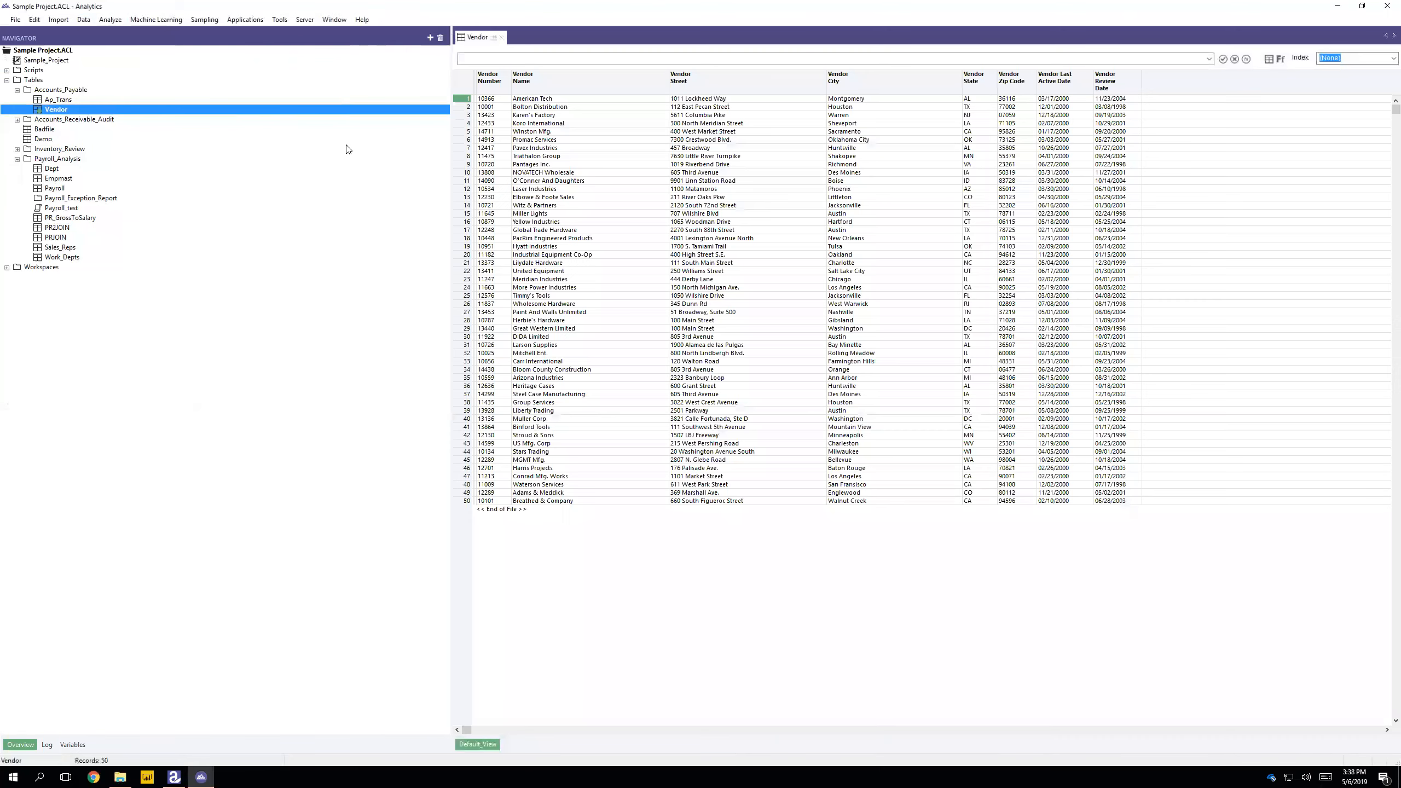
Start a Join on the Vendor table with Empmast as the secondary table.
click(83, 20)
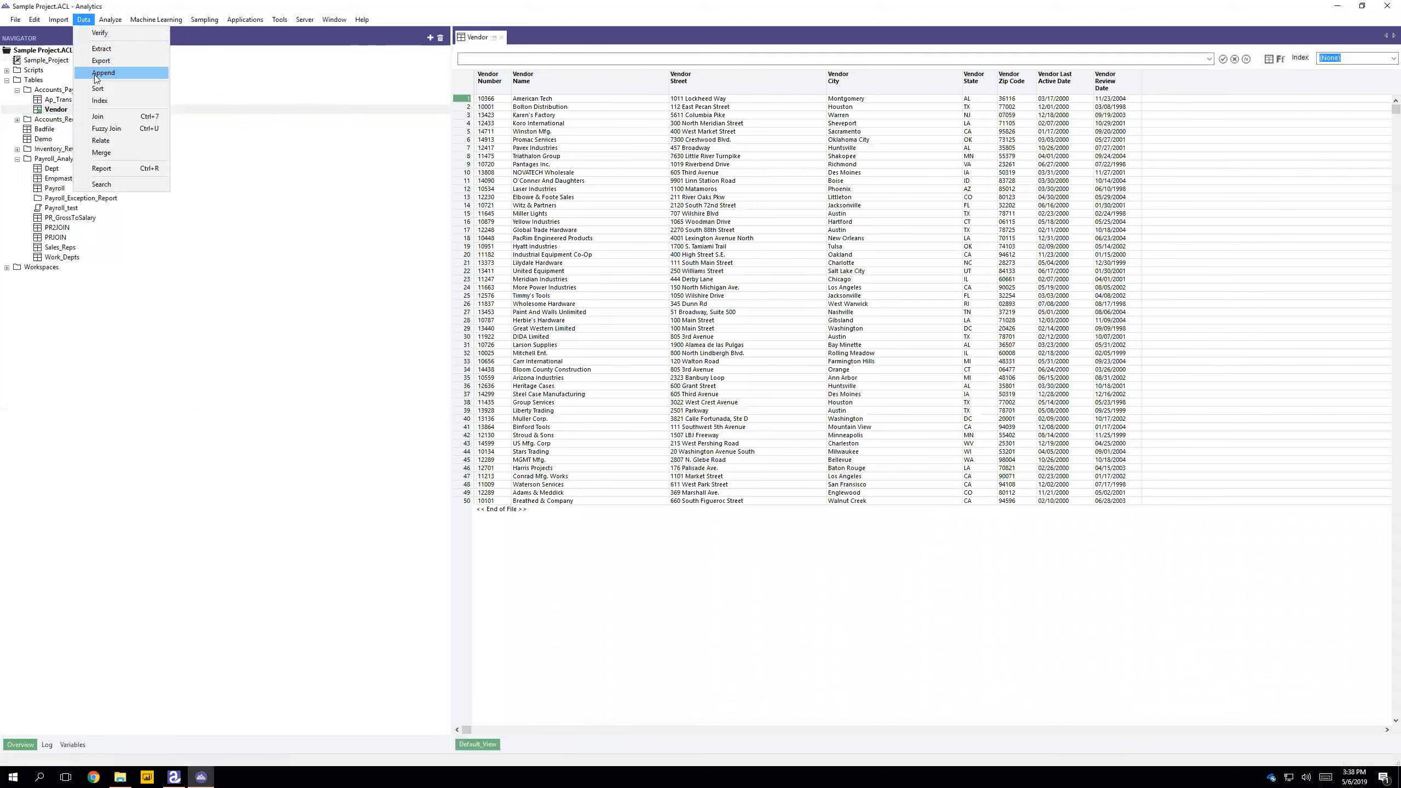
click(109, 118)
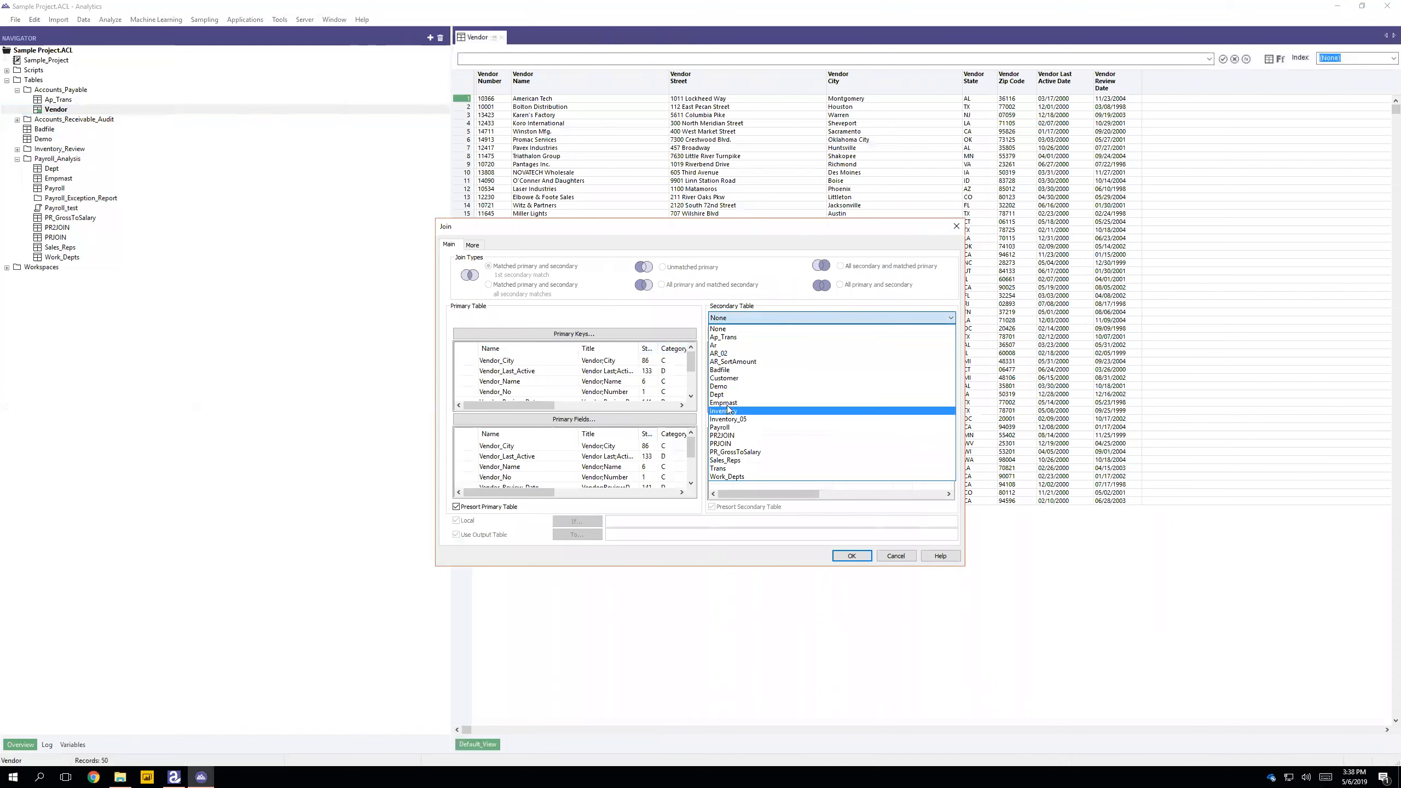
click(727, 402)
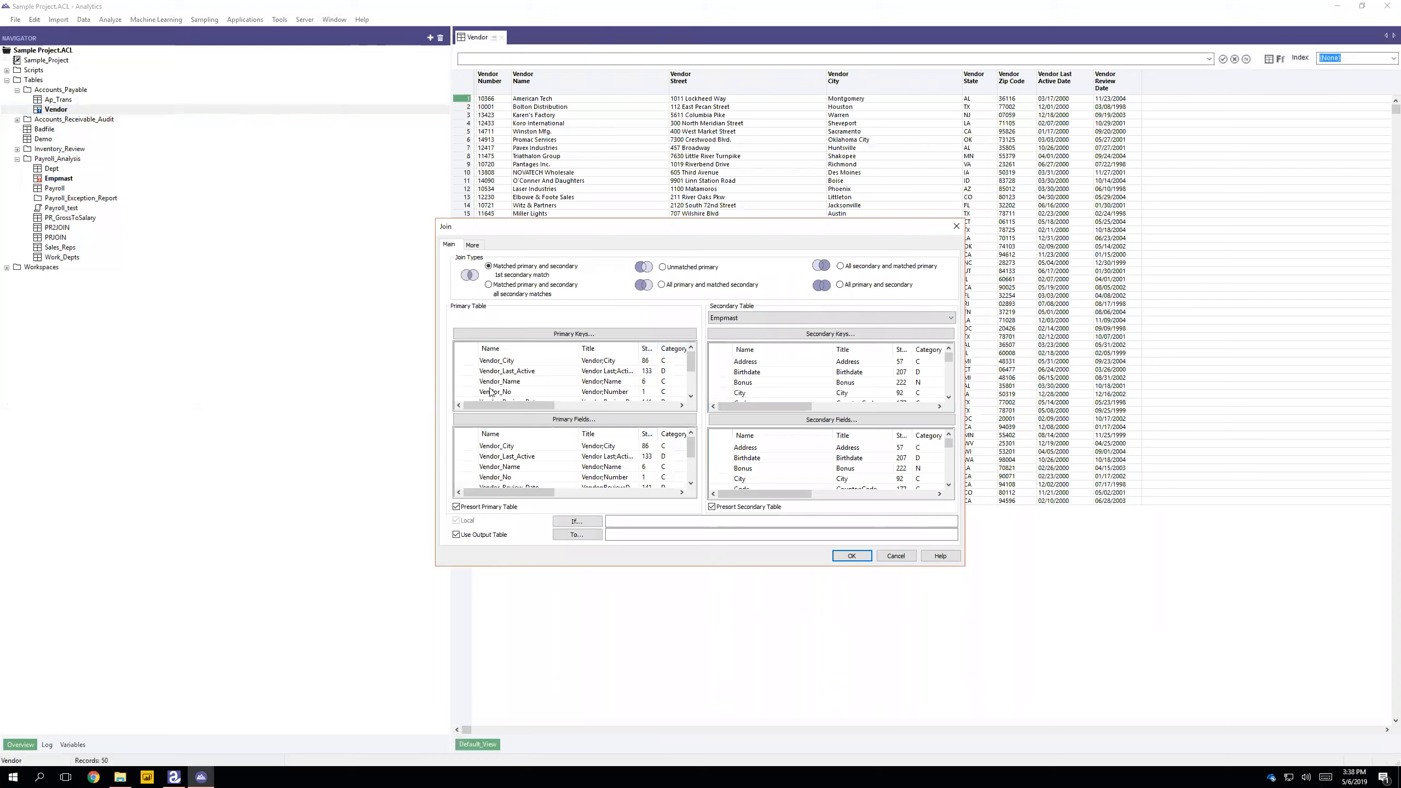
Set Vendor_Street as the primary key and Address as the secondary key for the join.
drag(693, 363, 692, 386)
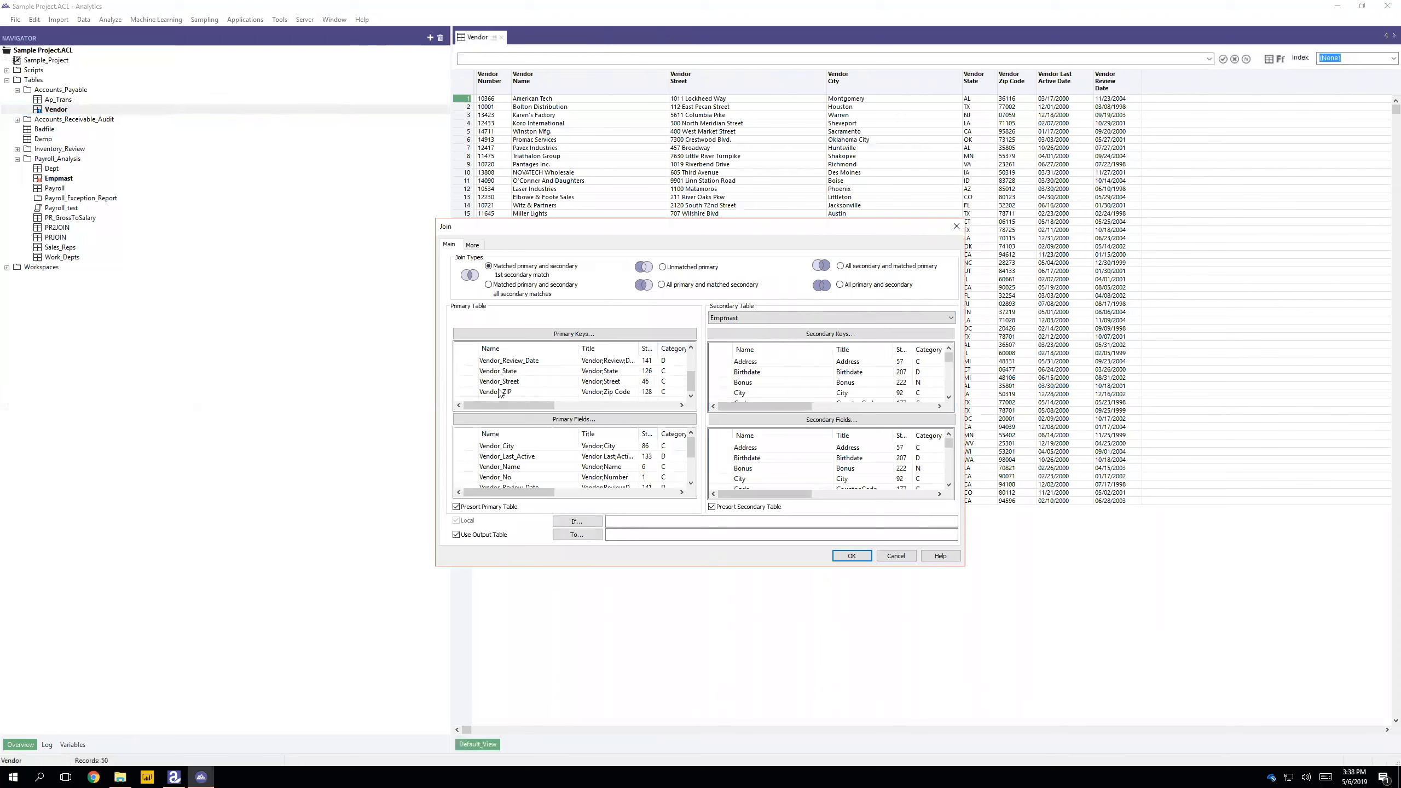
click(499, 382)
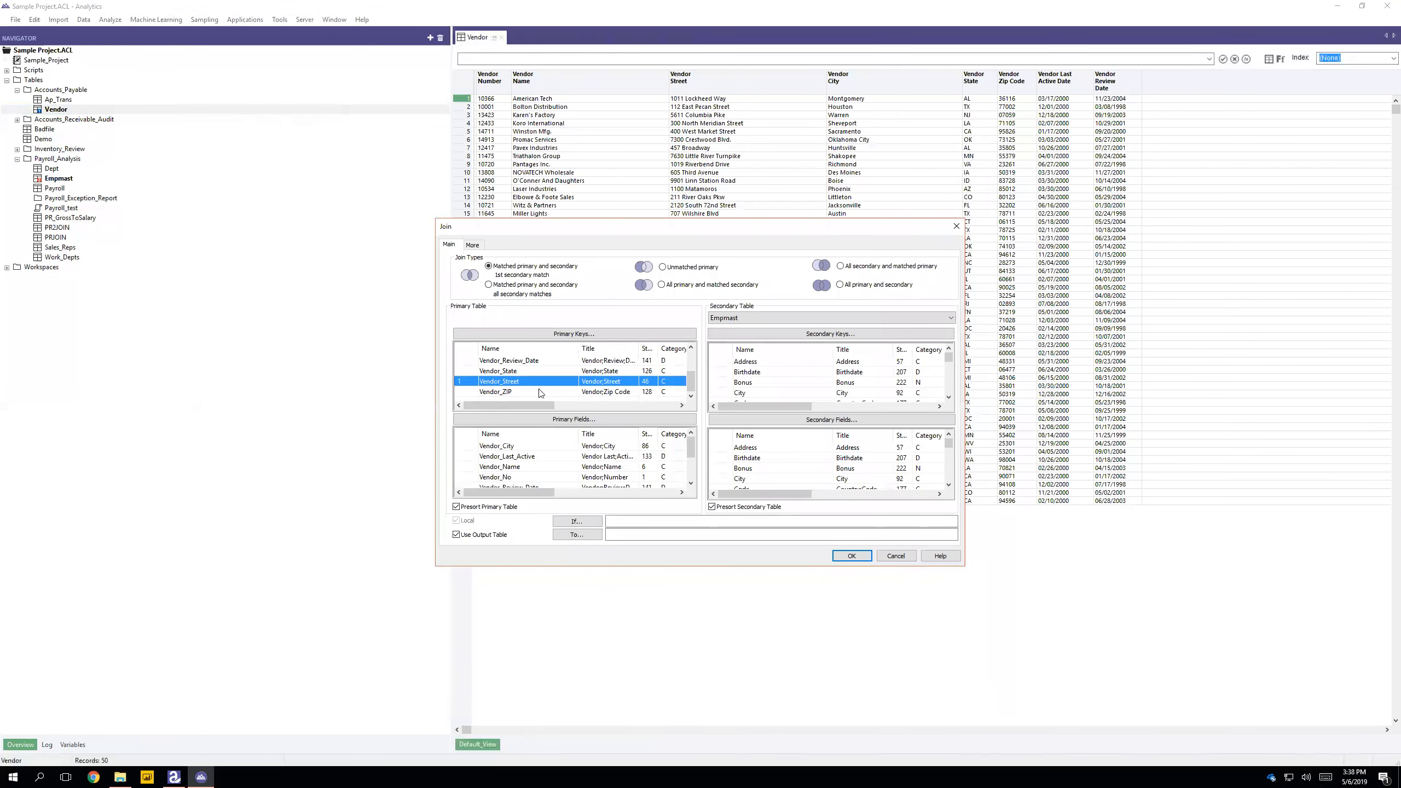
click(731, 363)
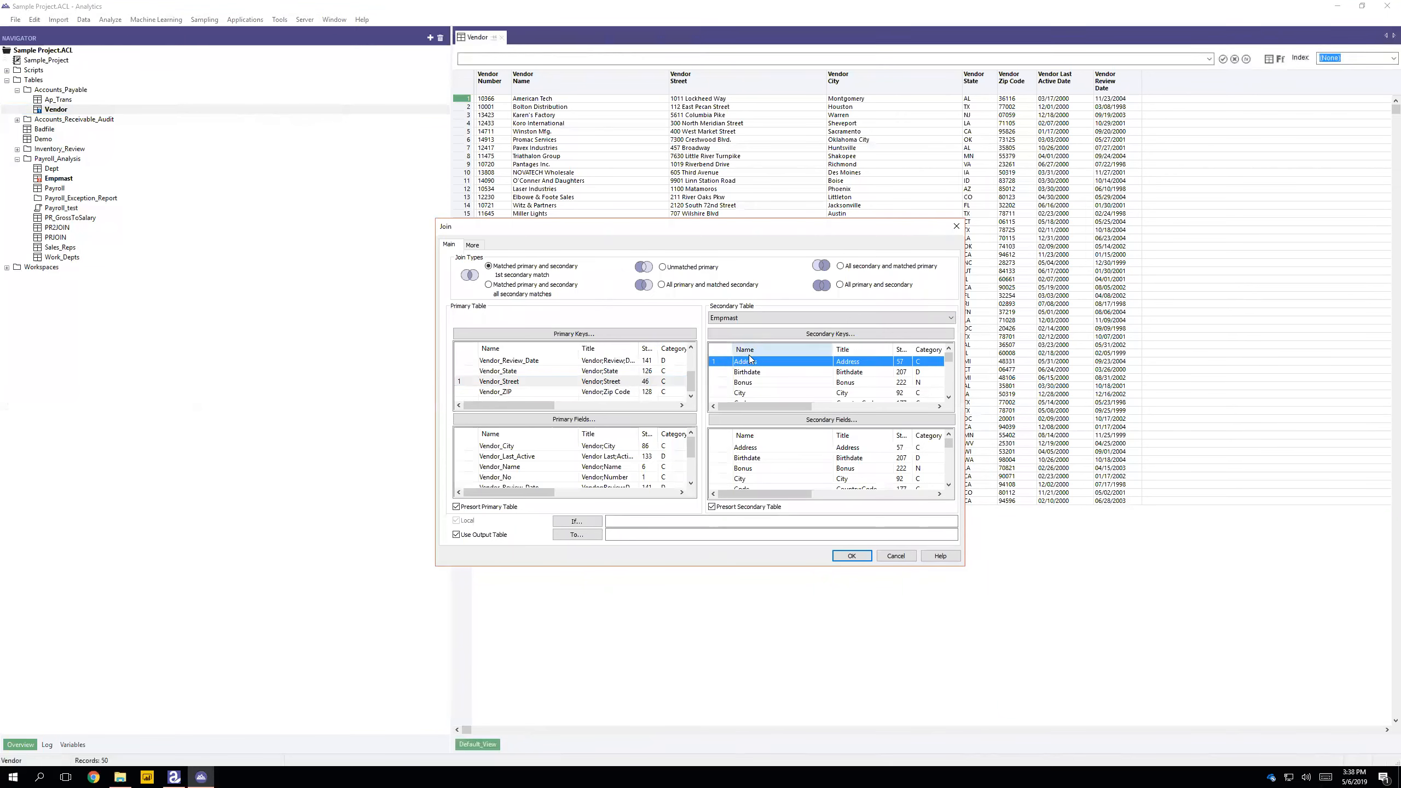
Include all Vendor fields, from Vendor_City through Vendor_ZIP, as primary fields of the join.
click(468, 446)
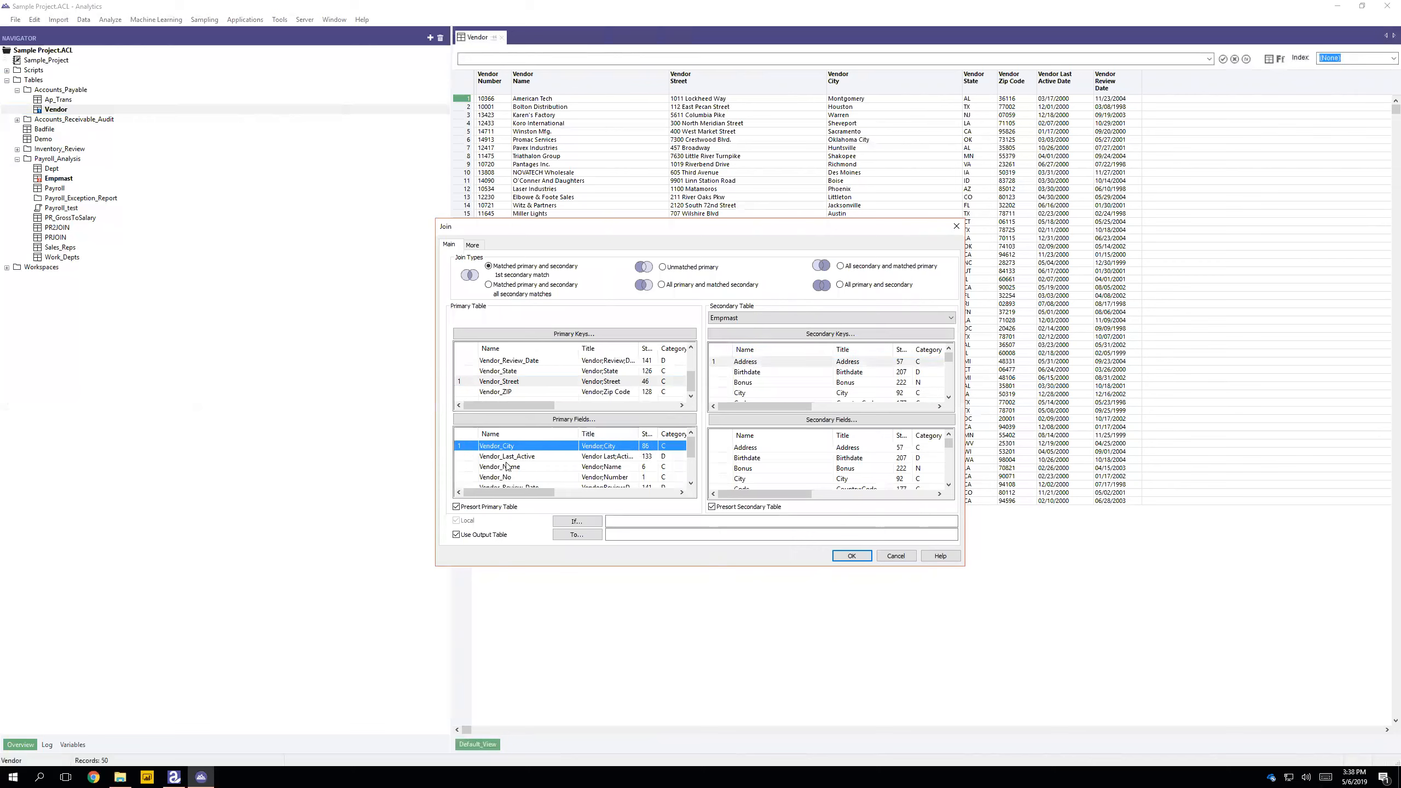
scroll(506, 466, down, 2)
shift+click(470, 478)
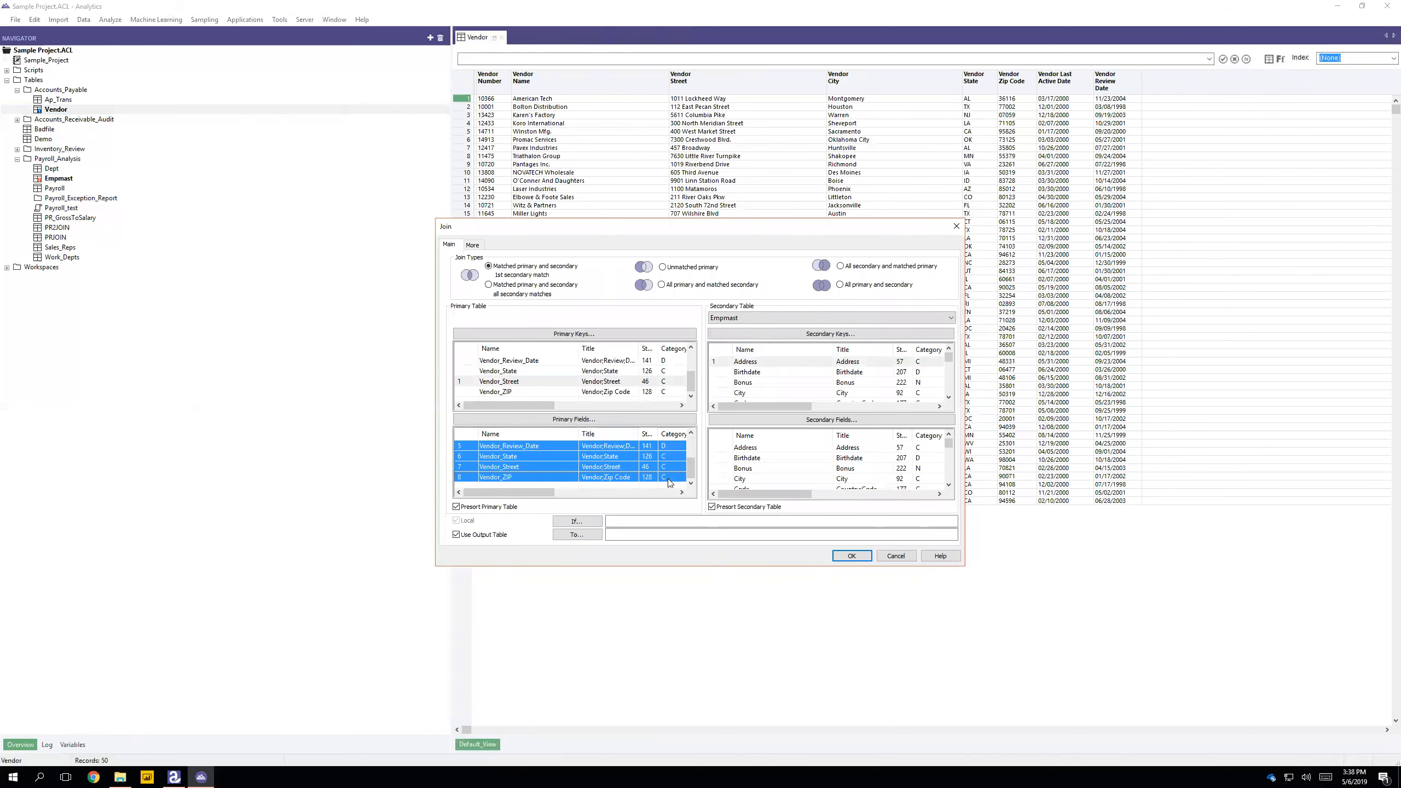
scroll(743, 478, down, 2)
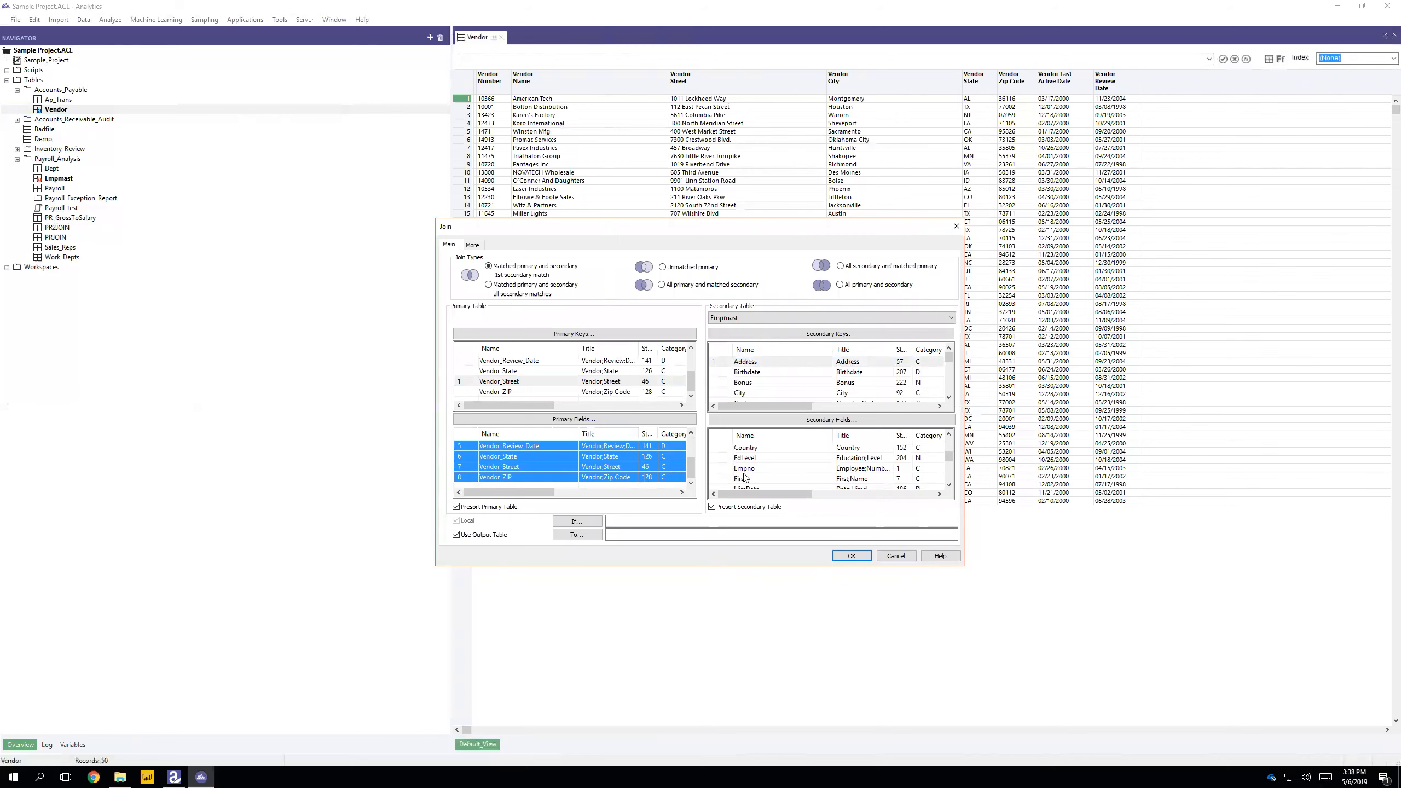
Include Empno, First and Last from Empmast as the secondary fields of the join.
click(744, 469)
shift+click(734, 478)
scroll(733, 478, down, 1)
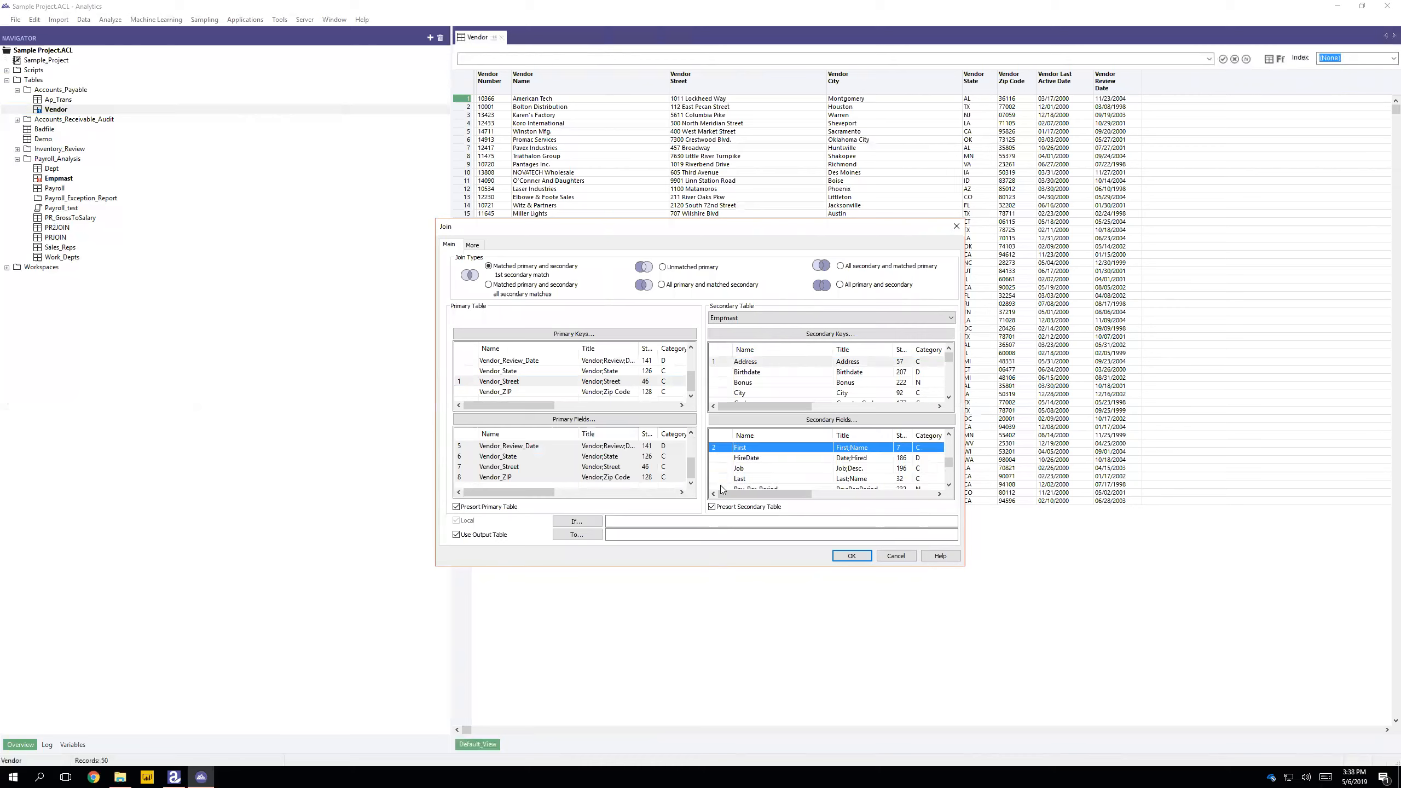
shift+click(723, 479)
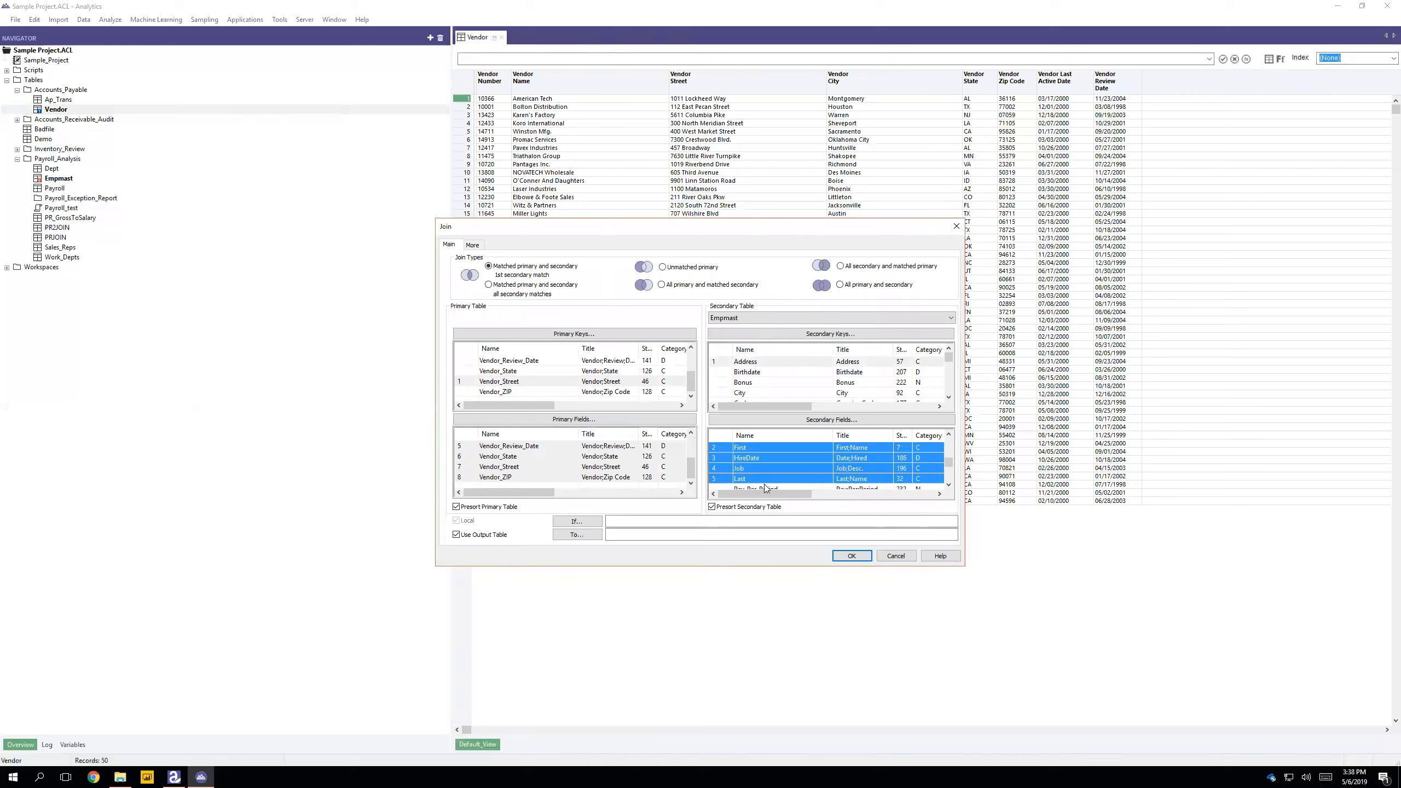
ctrl+click(718, 467)
ctrl+click(719, 458)
scroll(743, 467, up, 1)
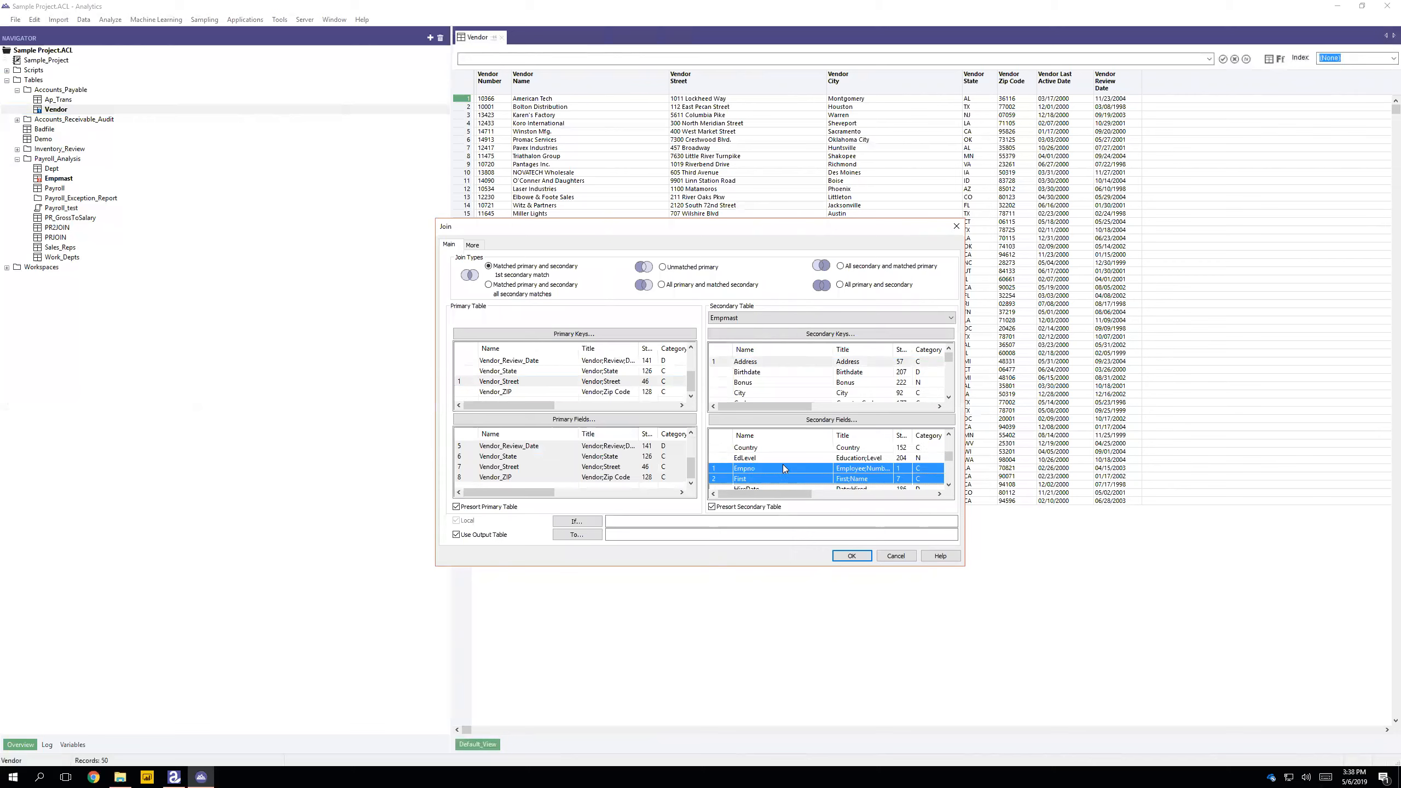
scroll(784, 468, down, 1)
Name the join's output table Vendor_EmpMast and run the join, accepting key harmonization and overwriting the existing data file.
click(663, 533)
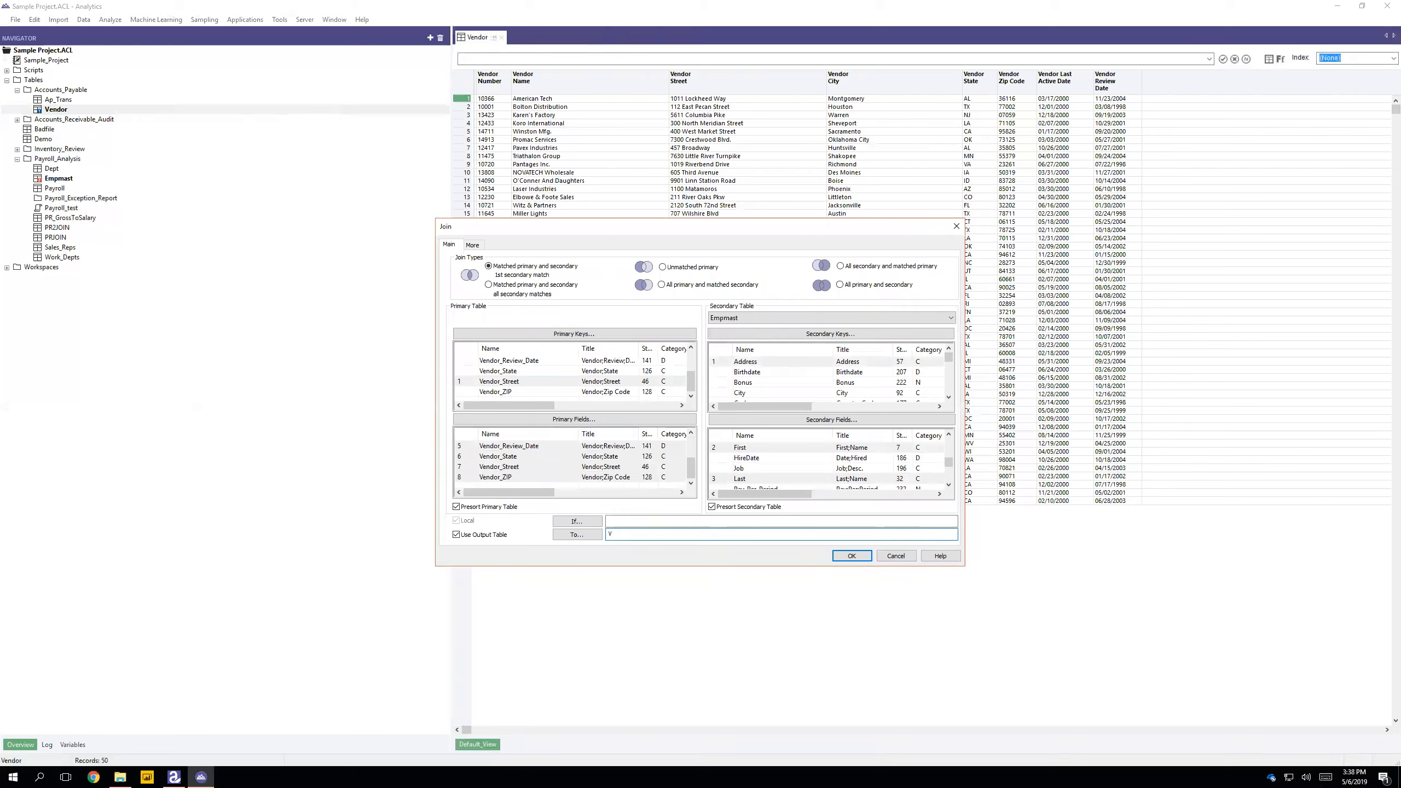
text(NDO)
key(BackSpace)
key(BackSpace)
key(BackSpace)
key(BackSpace)
key(BackSpace)
text(endor)
click(851, 555)
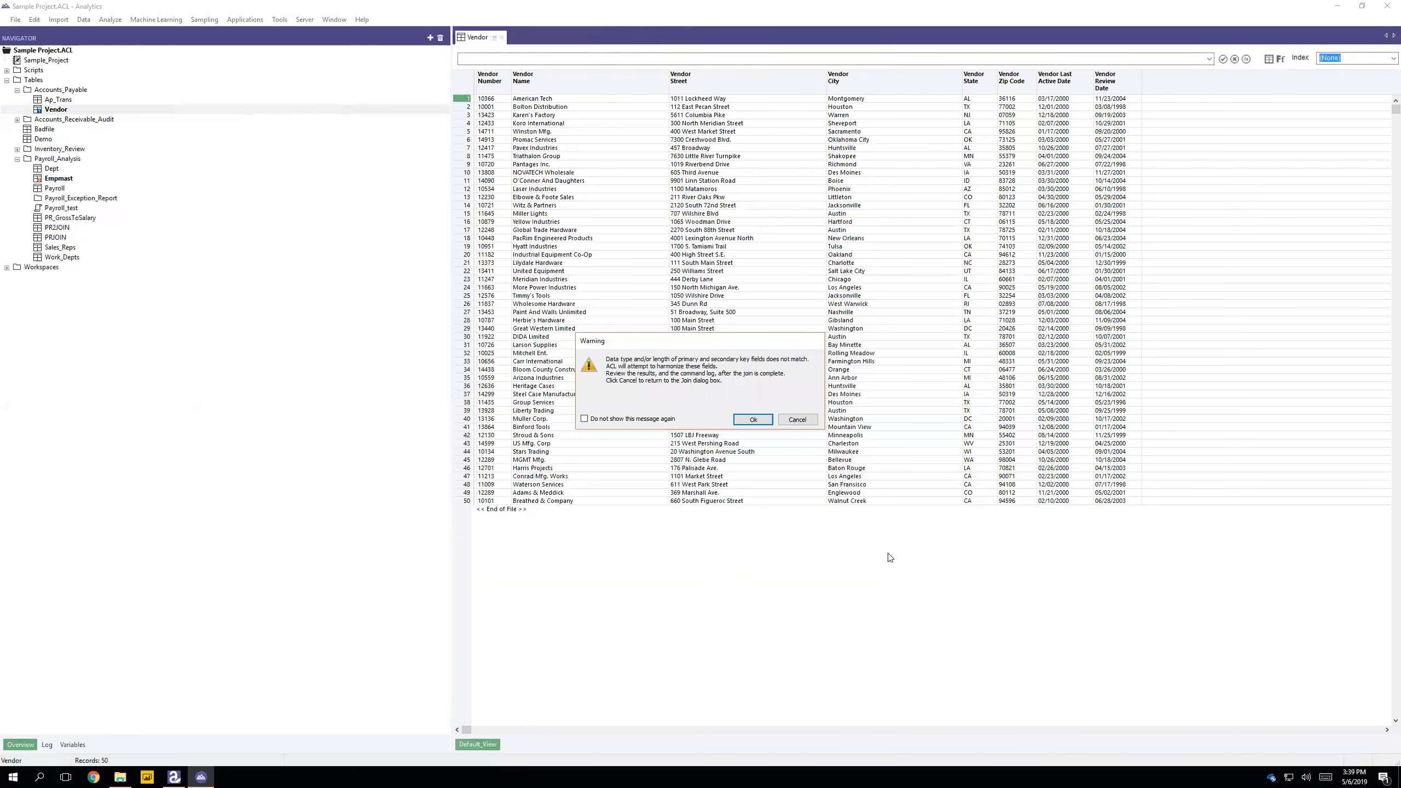
click(760, 421)
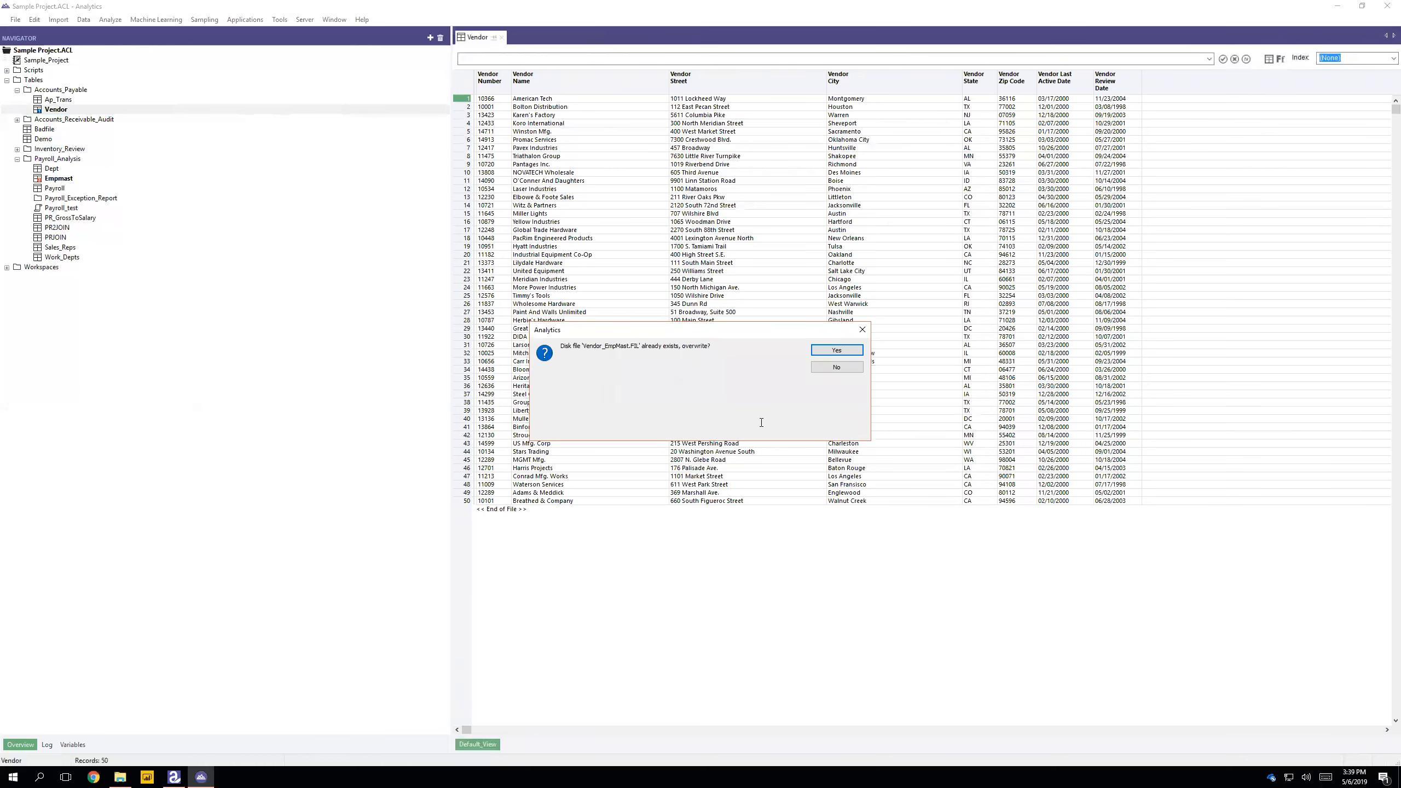
click(839, 353)
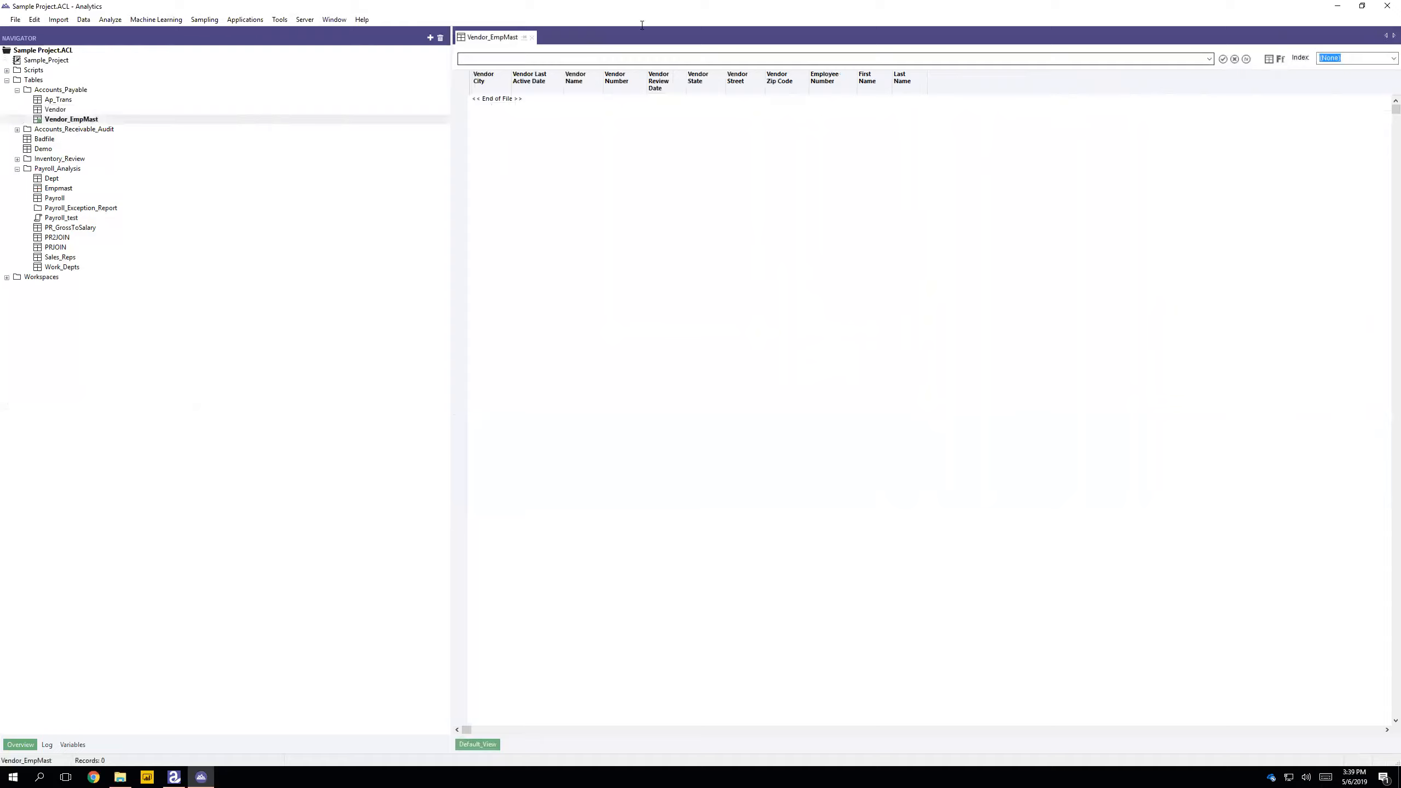
Examine the JOIN command recorded in the log, and return to the project overview.
click(46, 744)
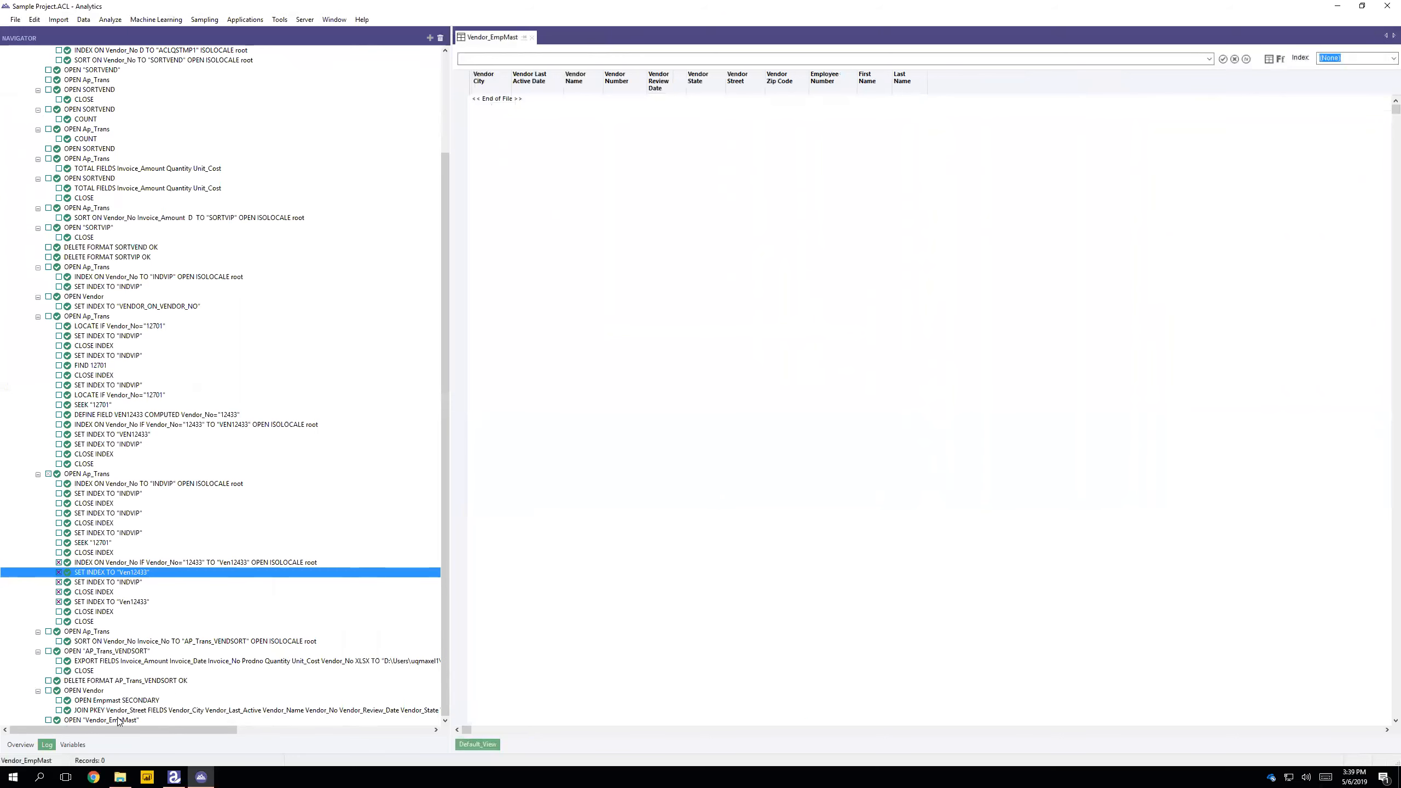
click(126, 710)
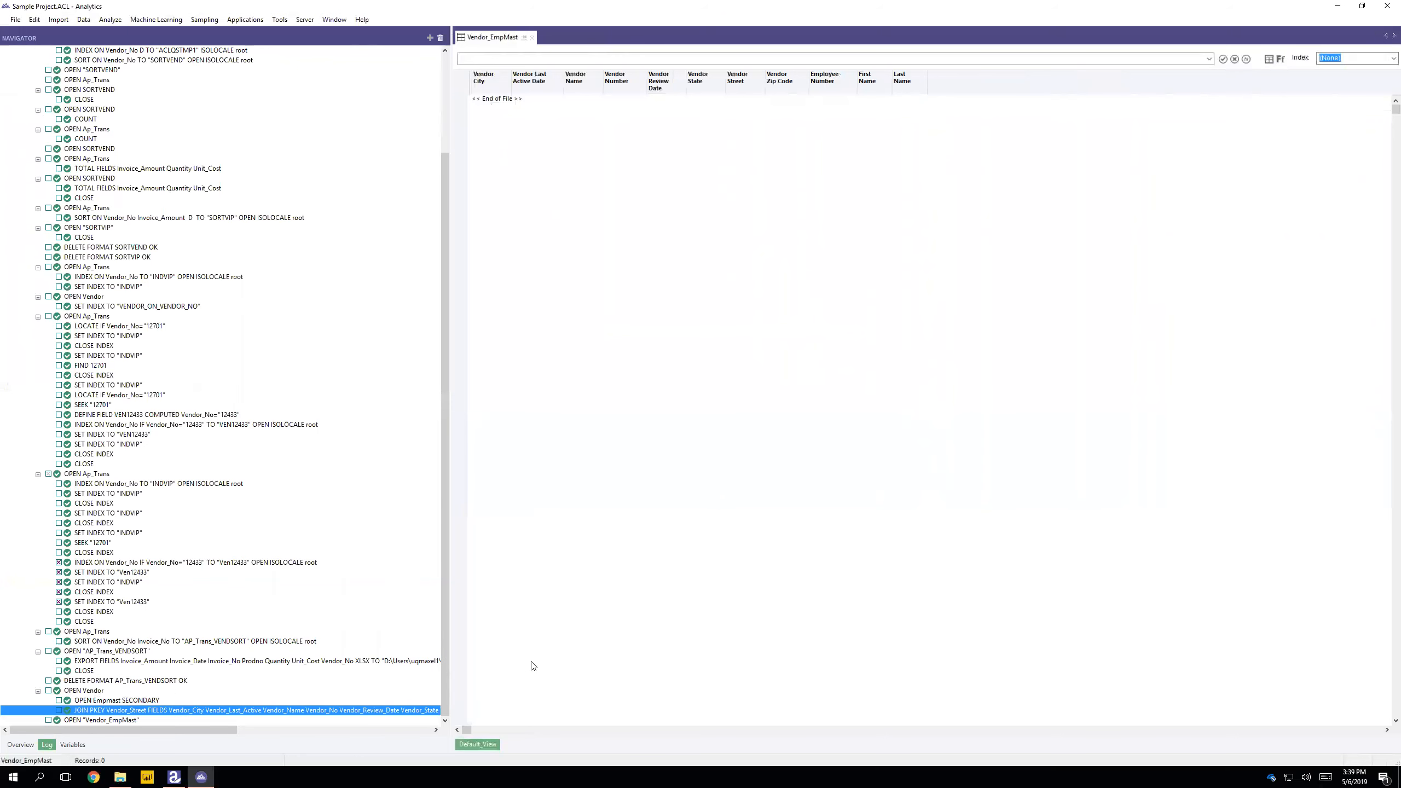
click(32, 743)
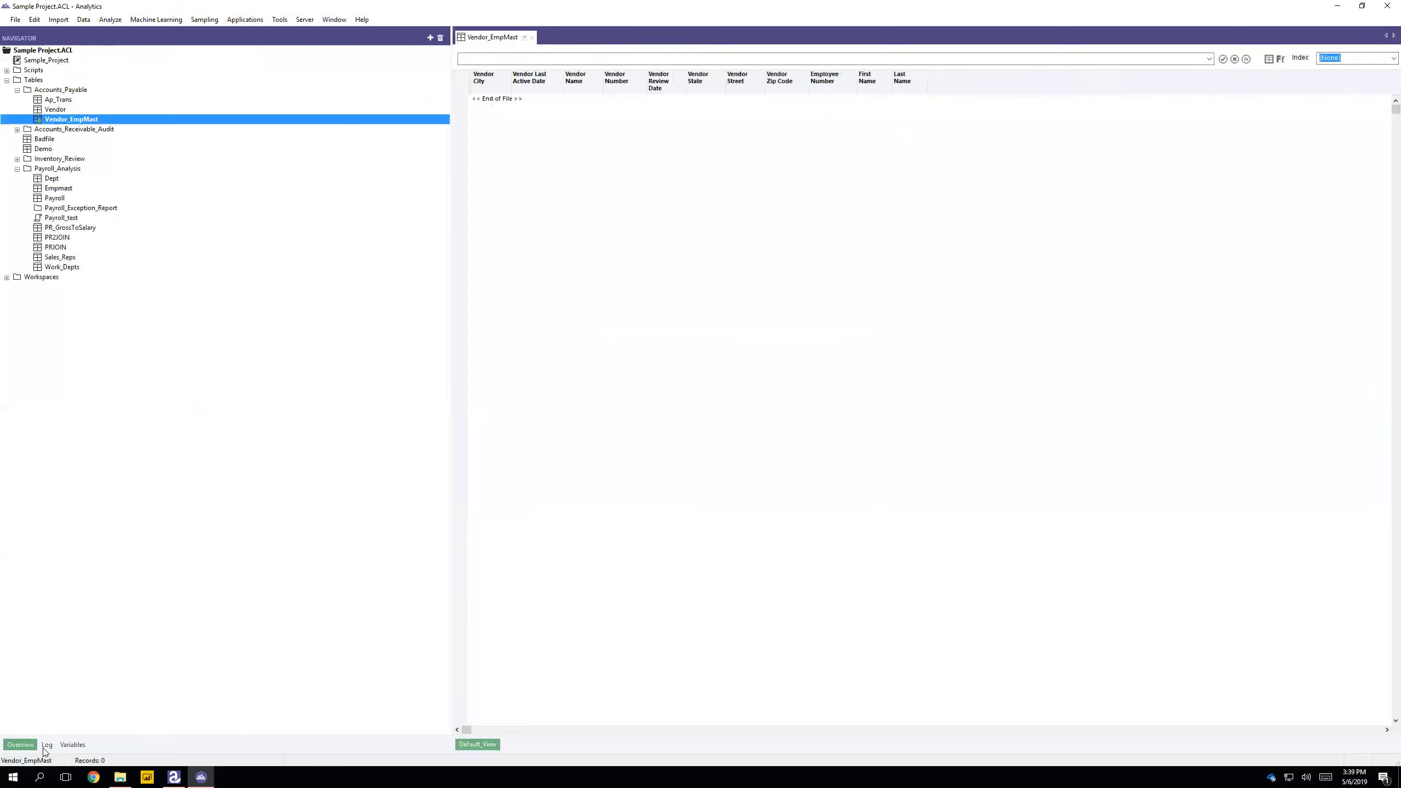
click(761, 176)
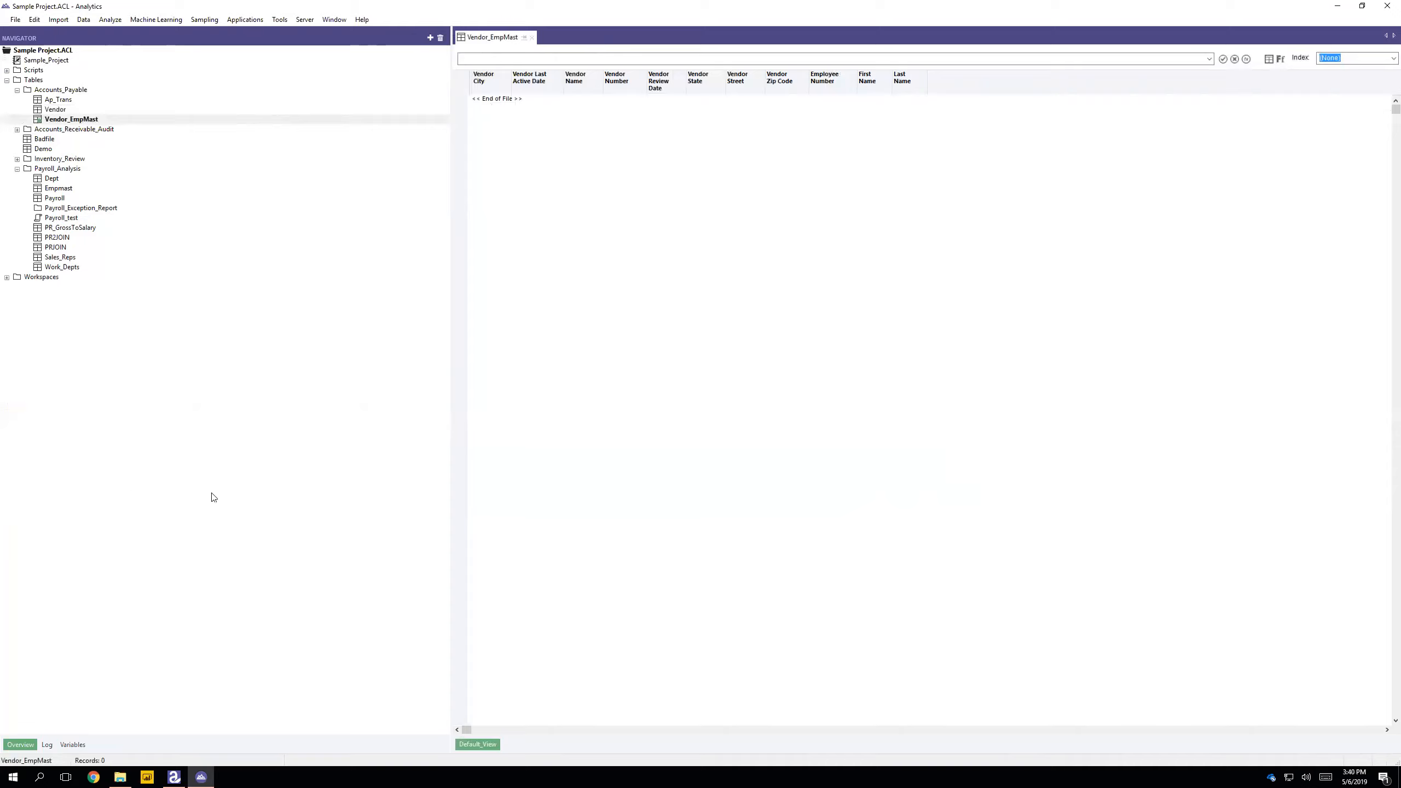
Open the Ap_Trans table, saving the changes to Vendor_EmpMast, and delete the Vendor_EmpMast table from the project.
double_click(63, 102)
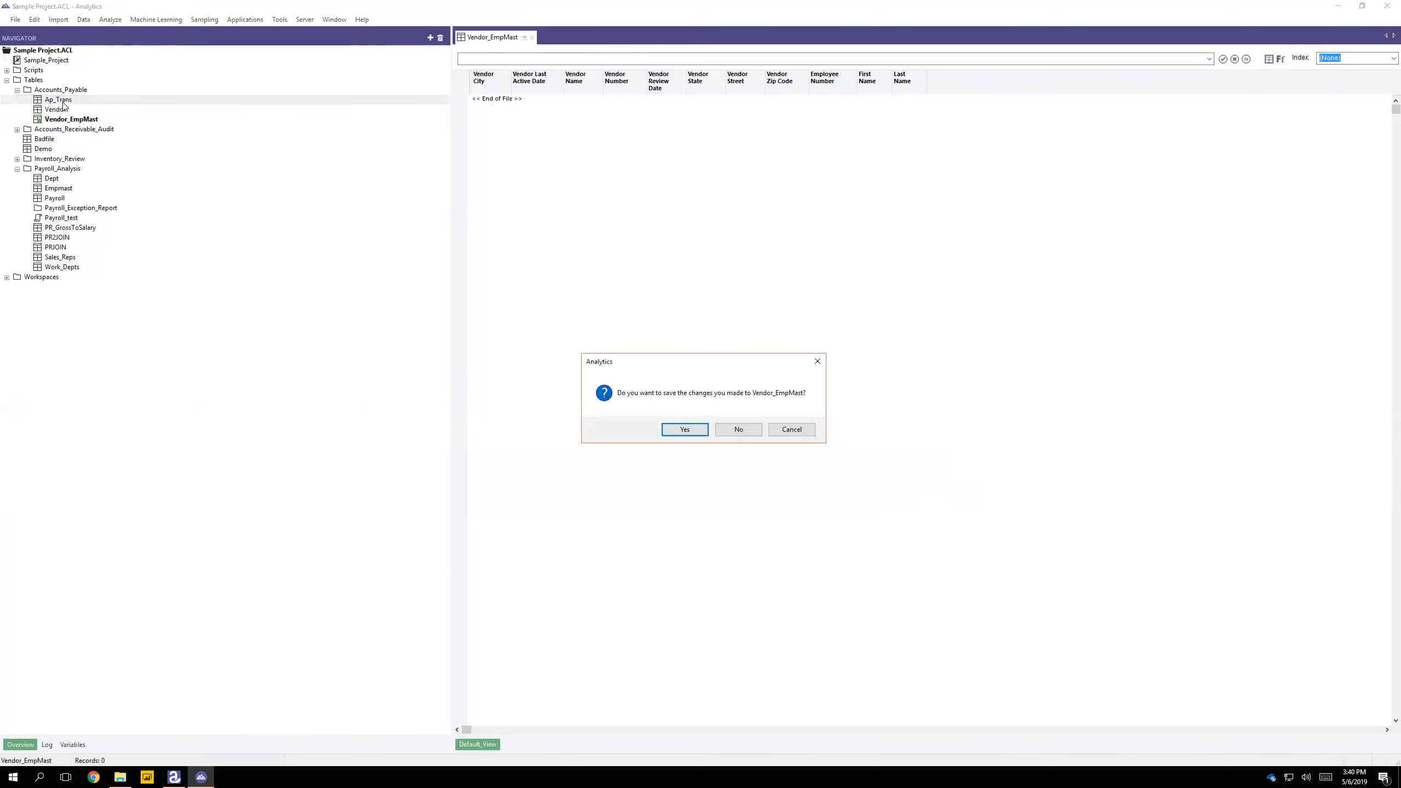
click(696, 431)
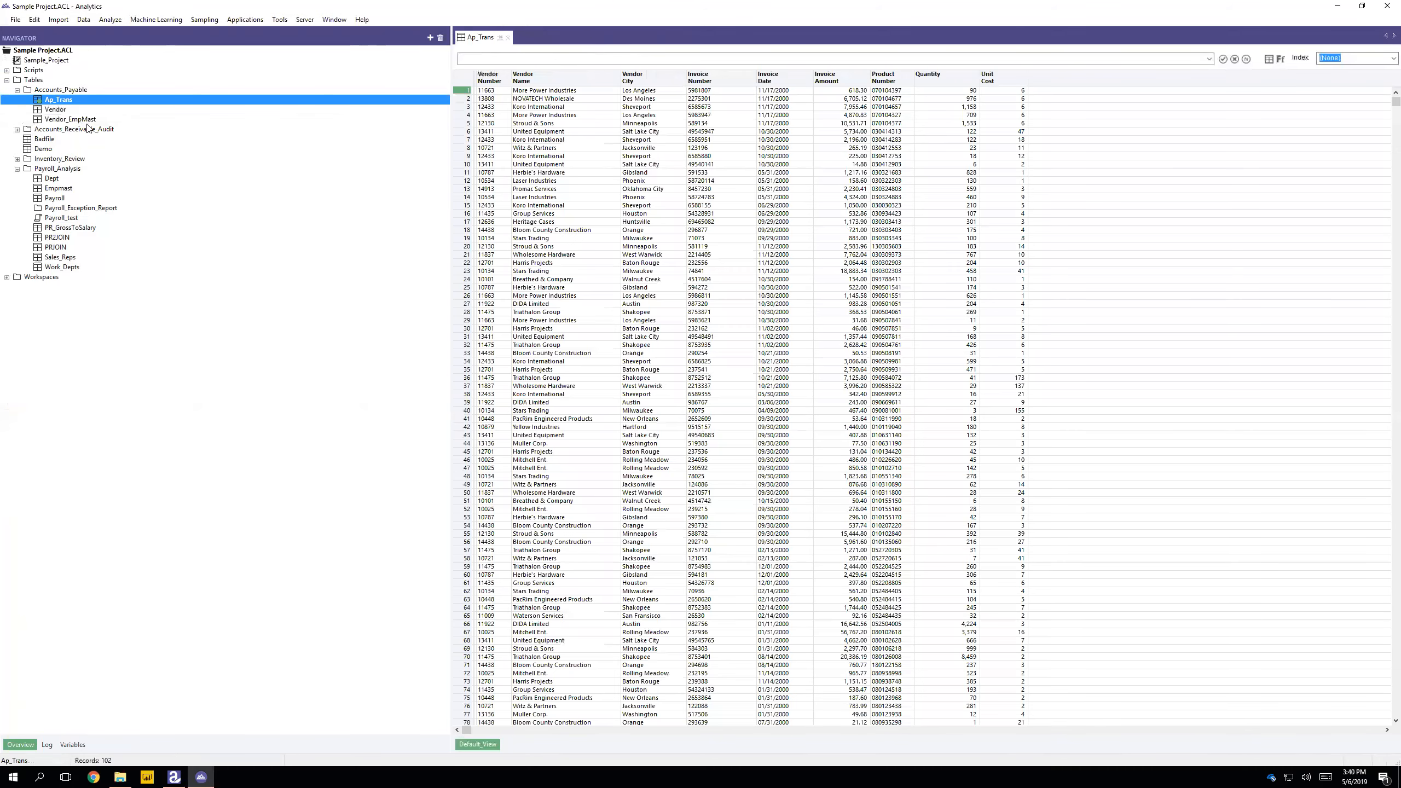
click(85, 121)
right_click(86, 121)
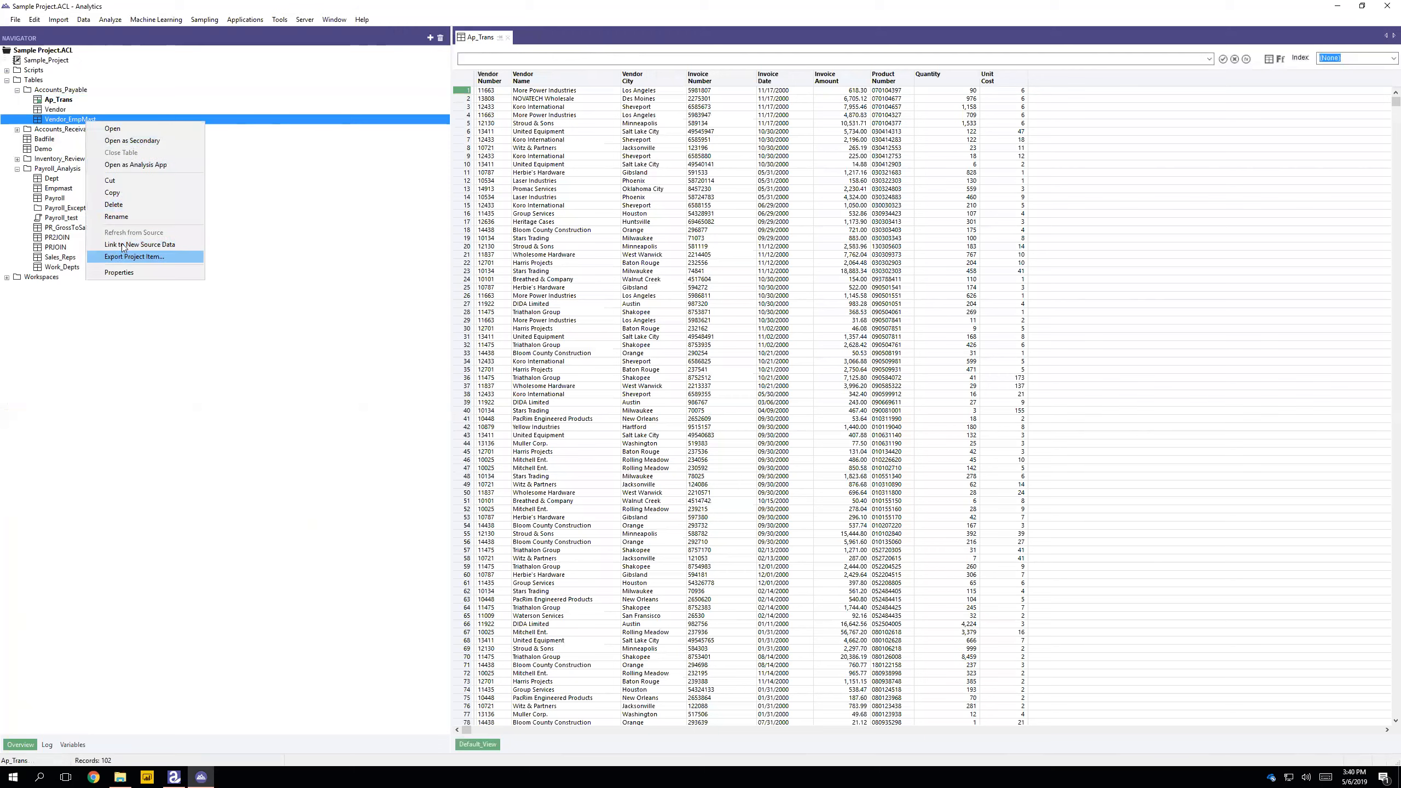
click(123, 205)
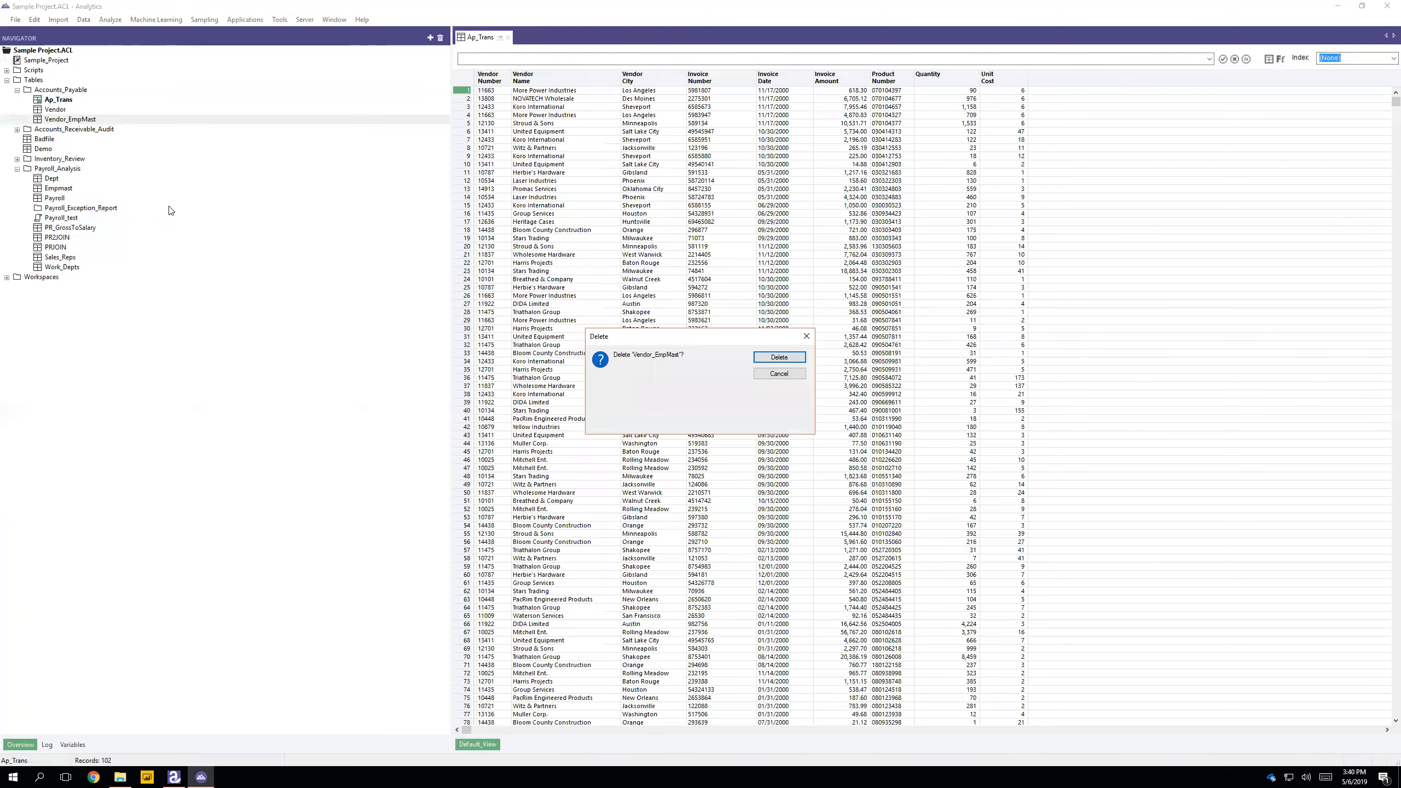
click(778, 357)
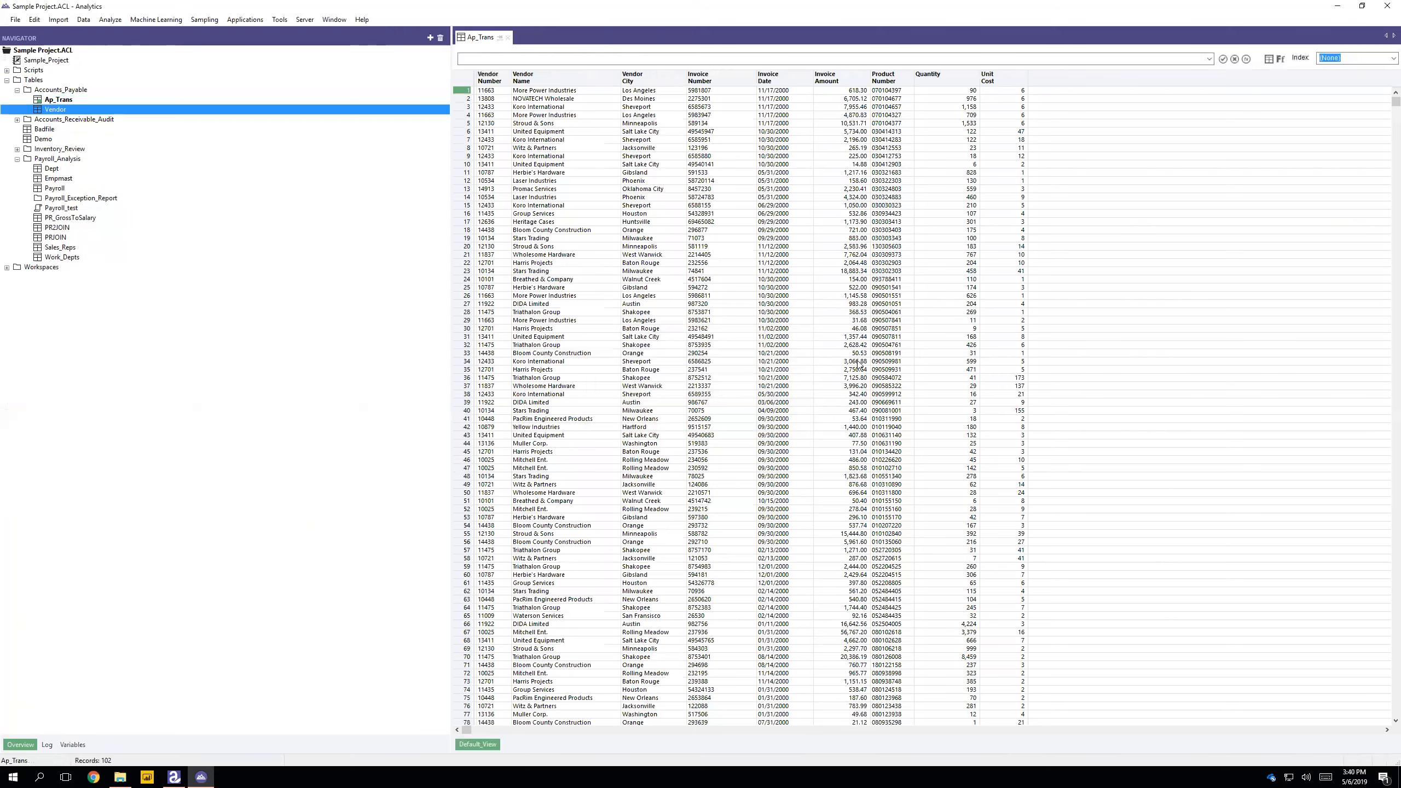
Start a Histogram on the Ap_Trans table with Invoice_Amount as the selected field.
click(58, 101)
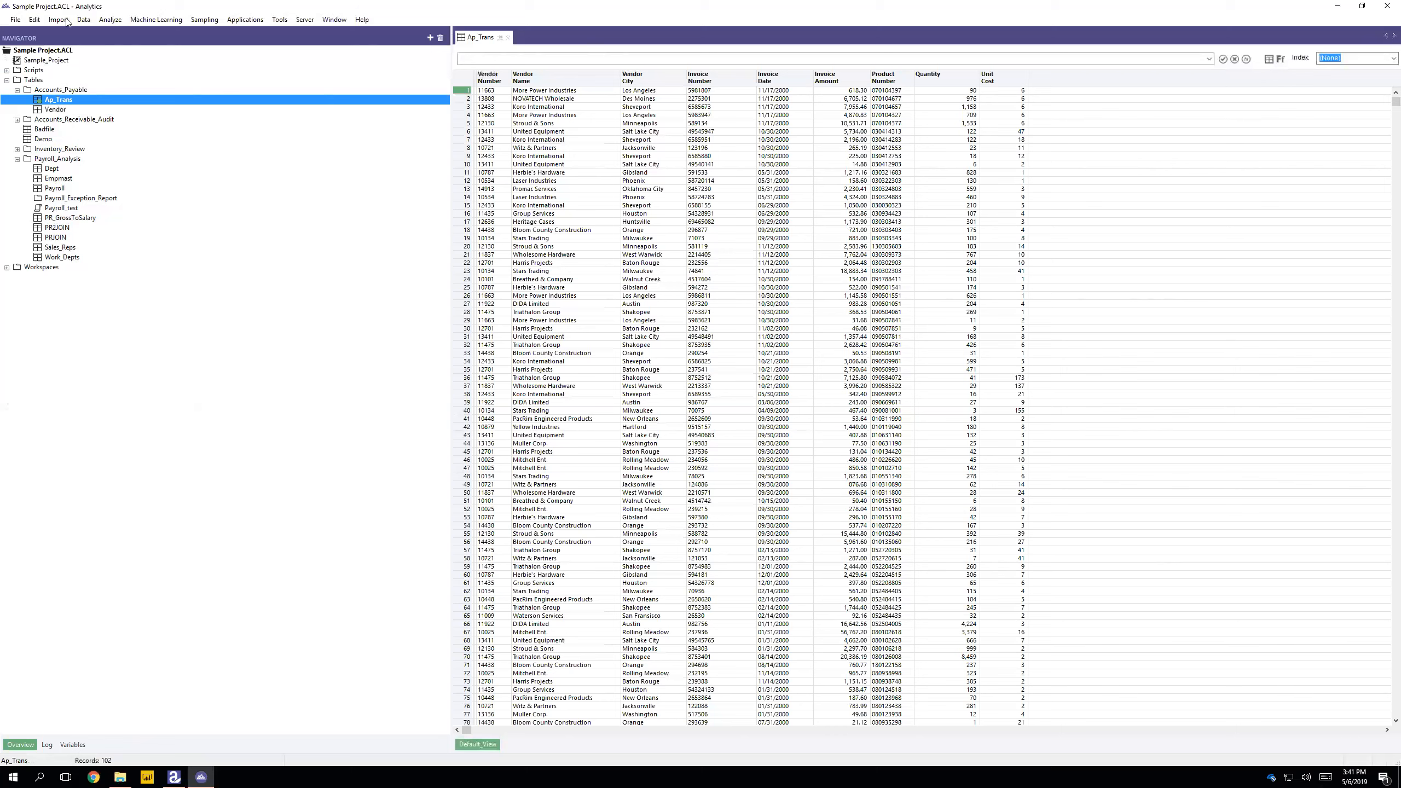
click(83, 19)
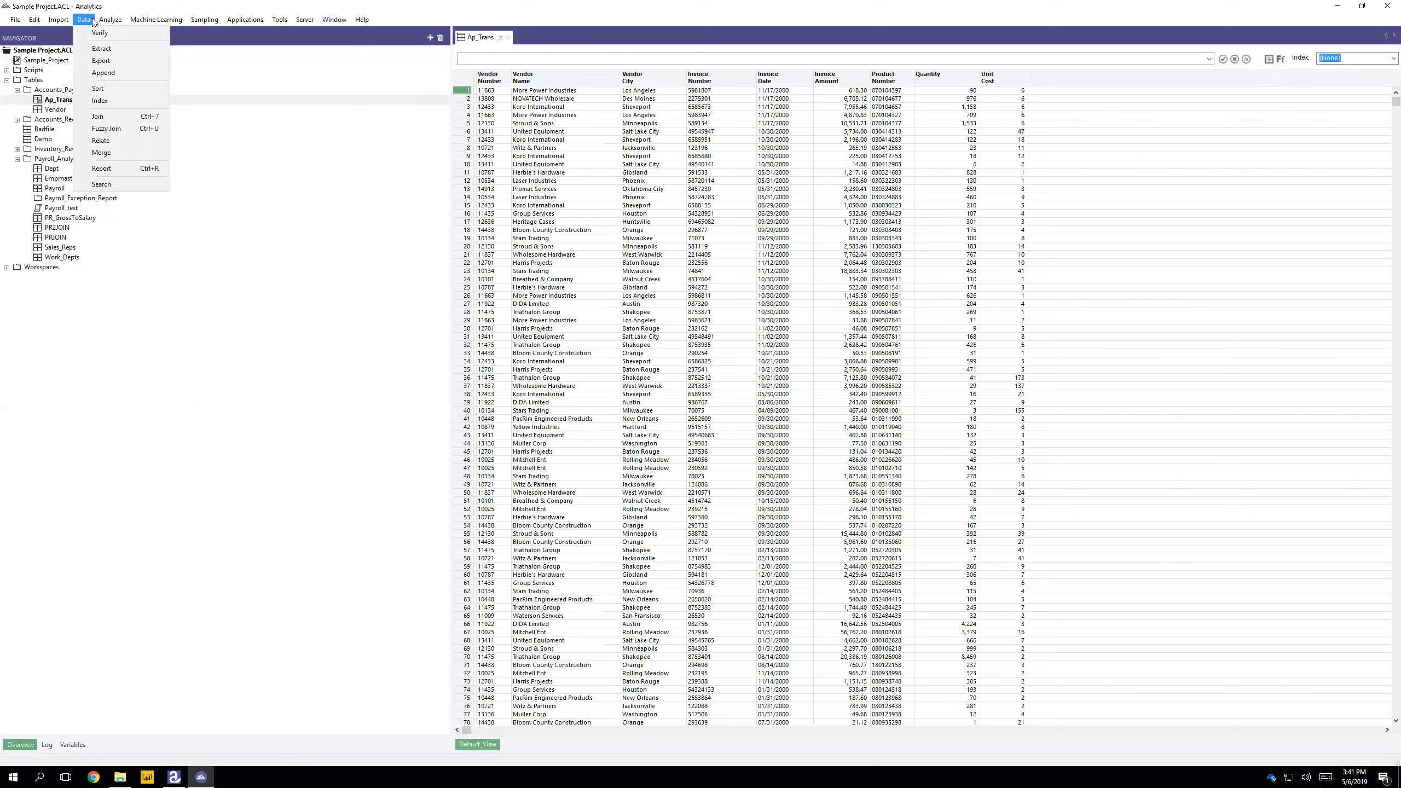
mouse_move(111, 19)
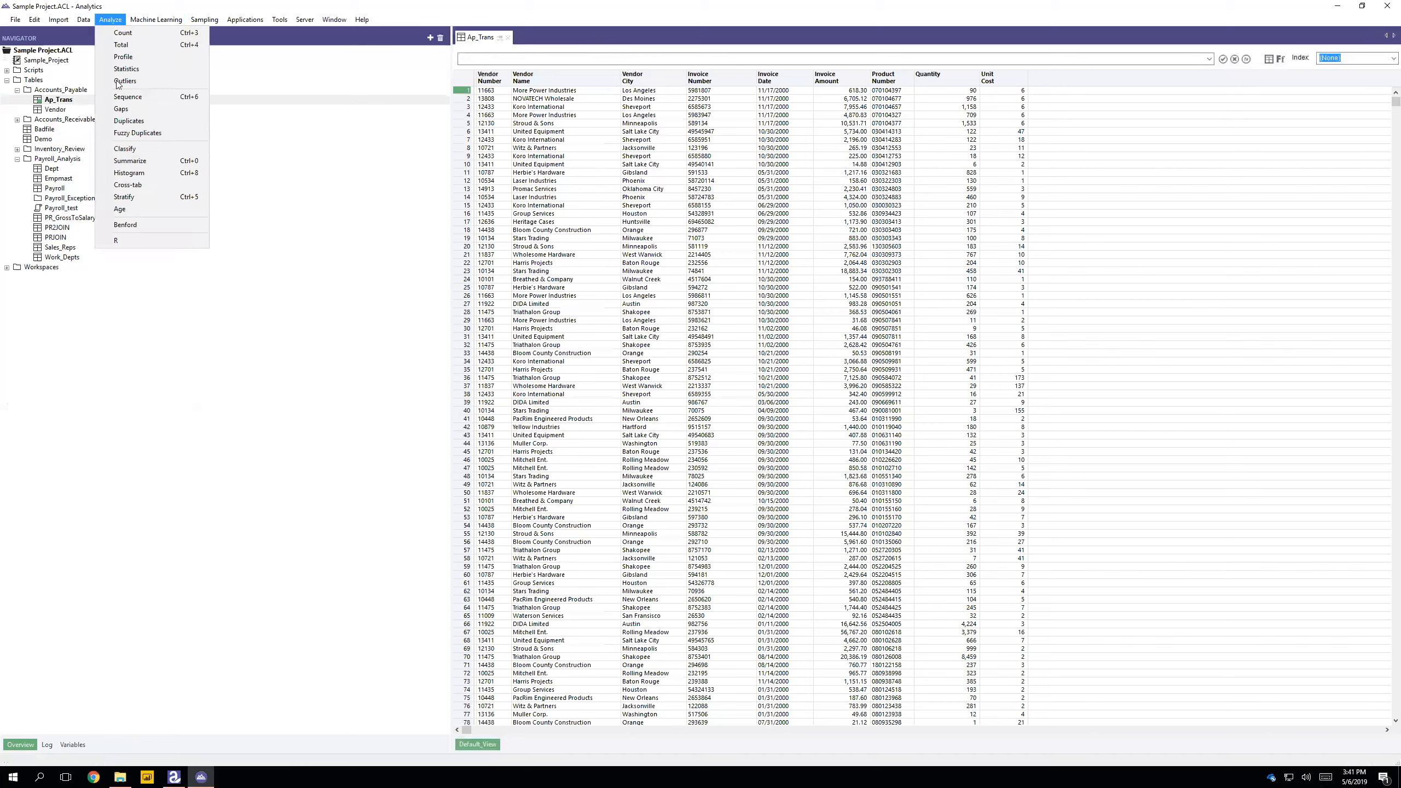
click(134, 174)
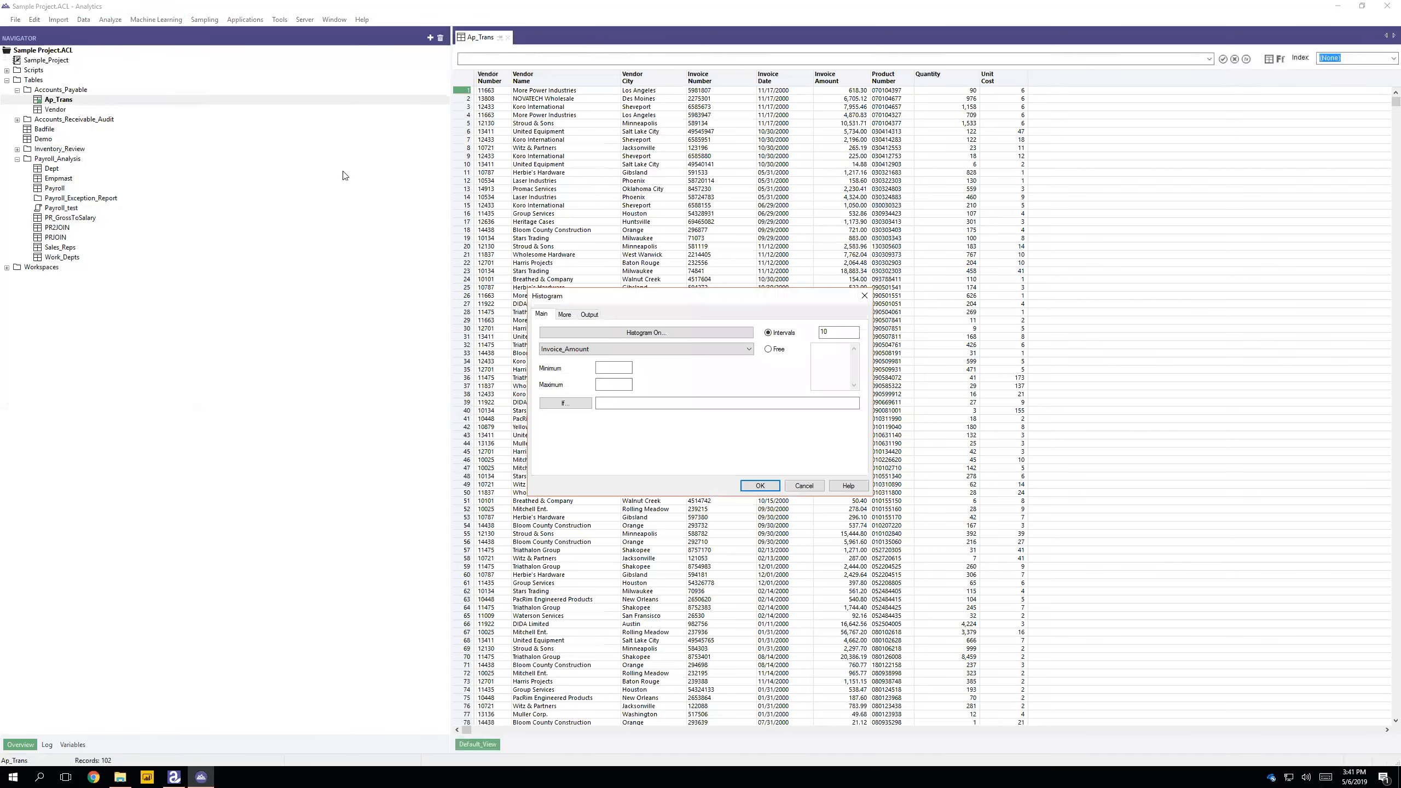
click(662, 334)
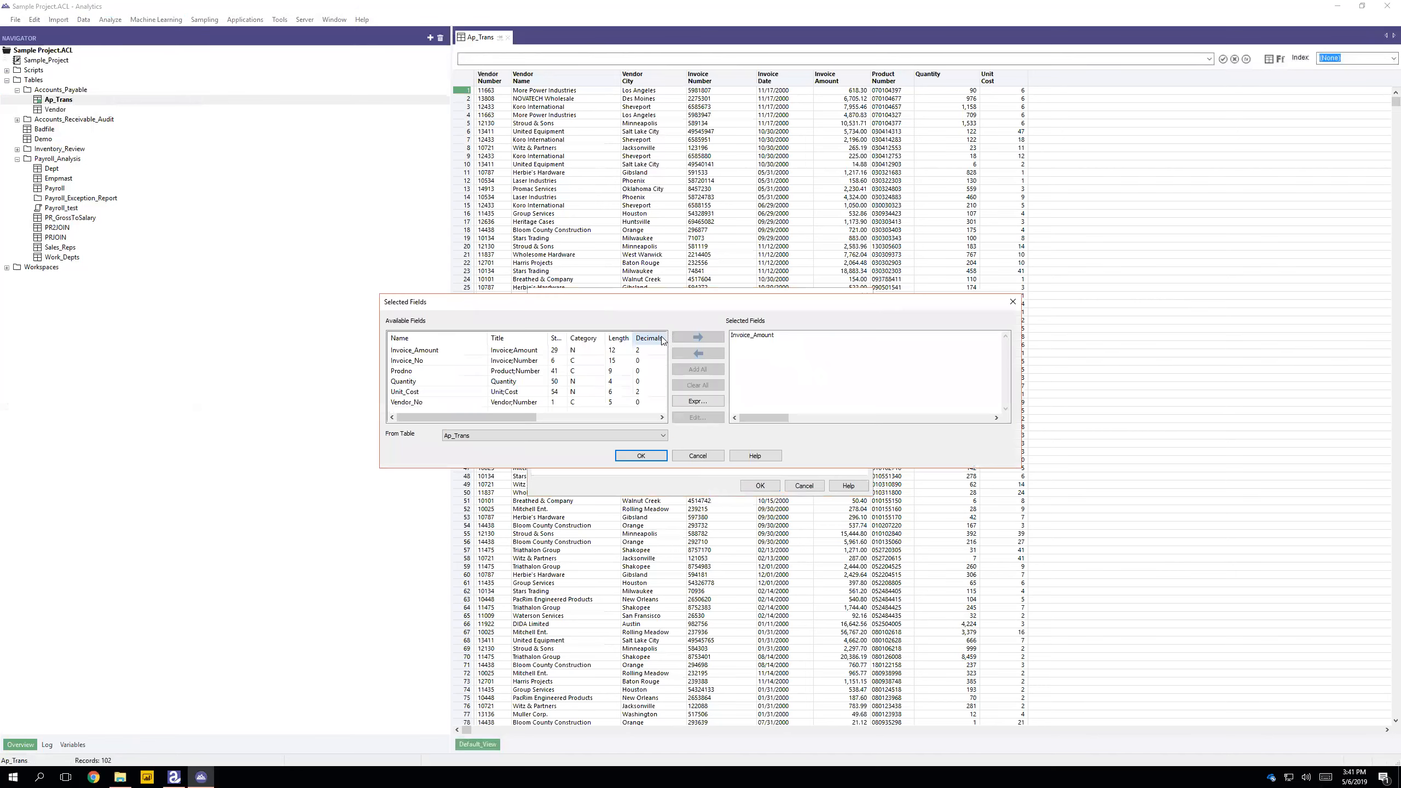
click(778, 337)
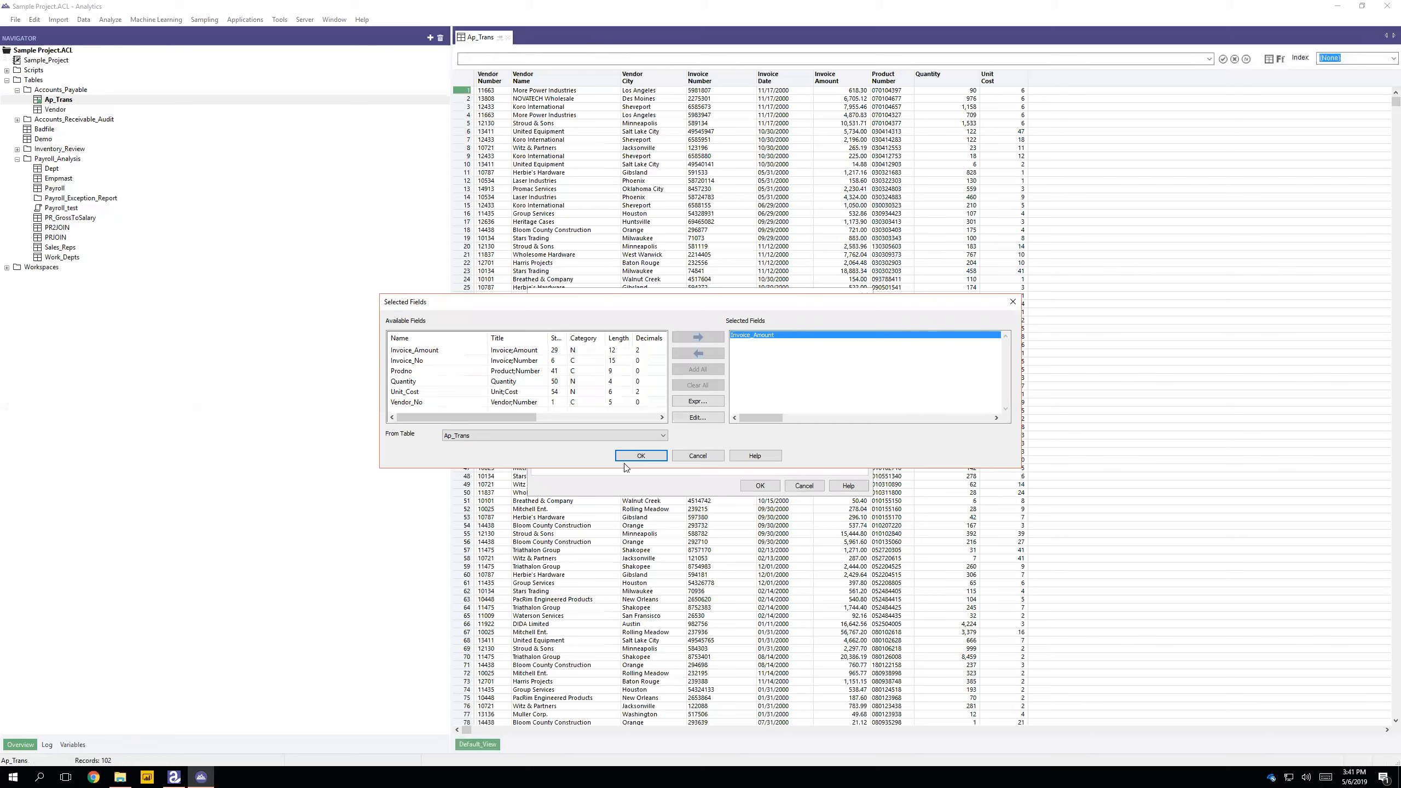
click(647, 457)
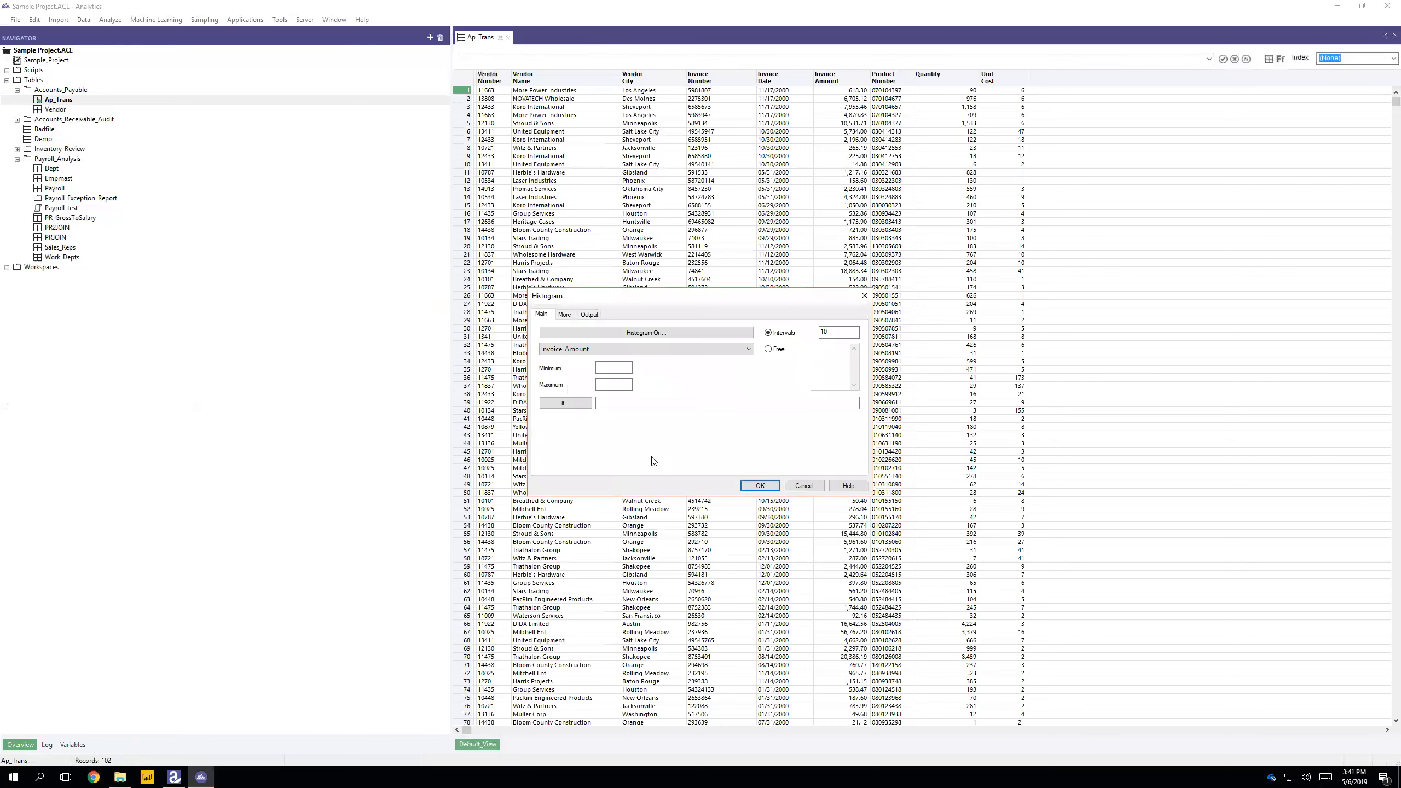
Set the histogram's minimum to 4800 and maximum to 5200, and generate the graph with 10 intervals.
click(610, 370)
text(48)
key(Tab)
text(5200)
click(765, 485)
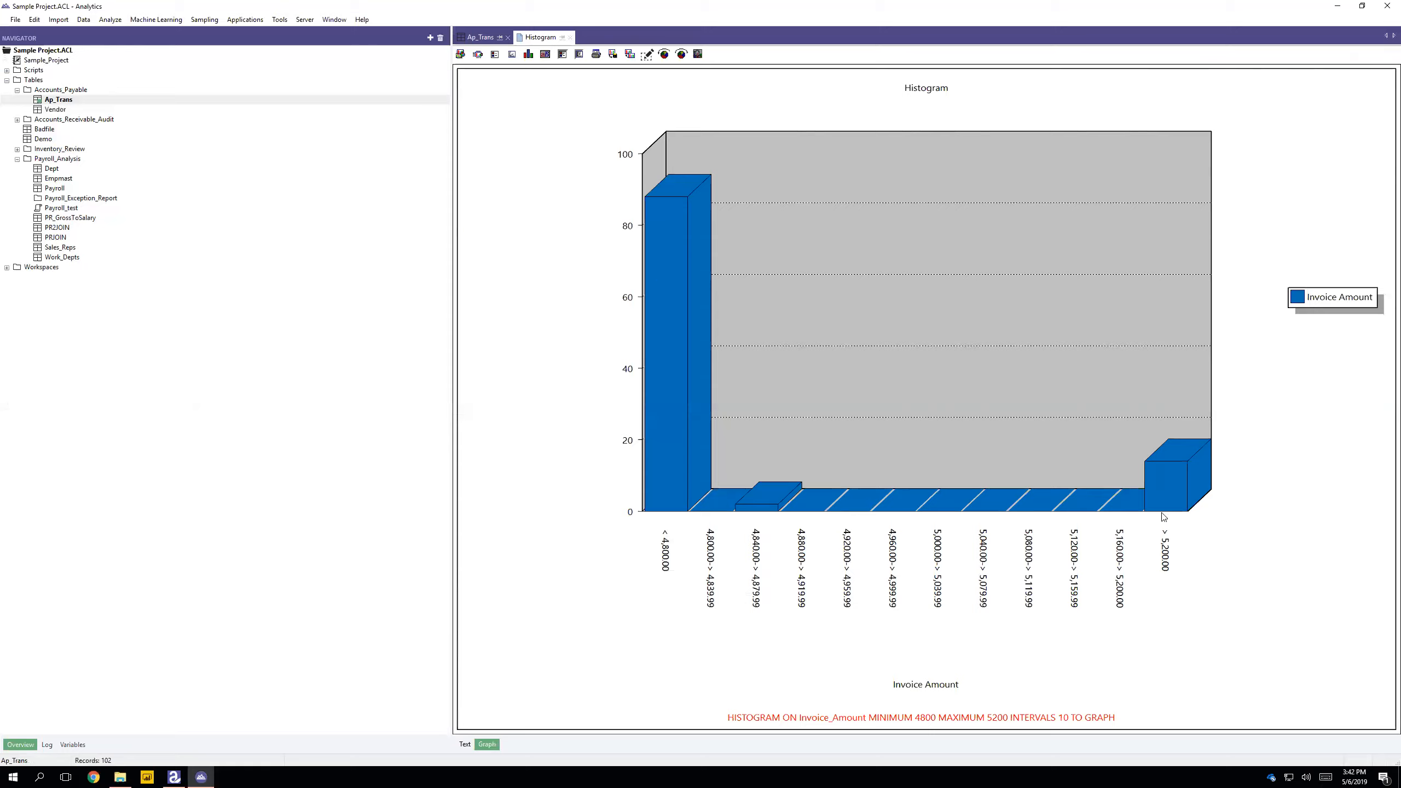
Return to Ap_Trans and generate a second Invoice_Amount histogram with minimum 800, maximum 1200 and 10 intervals.
click(1169, 486)
click(567, 54)
click(487, 40)
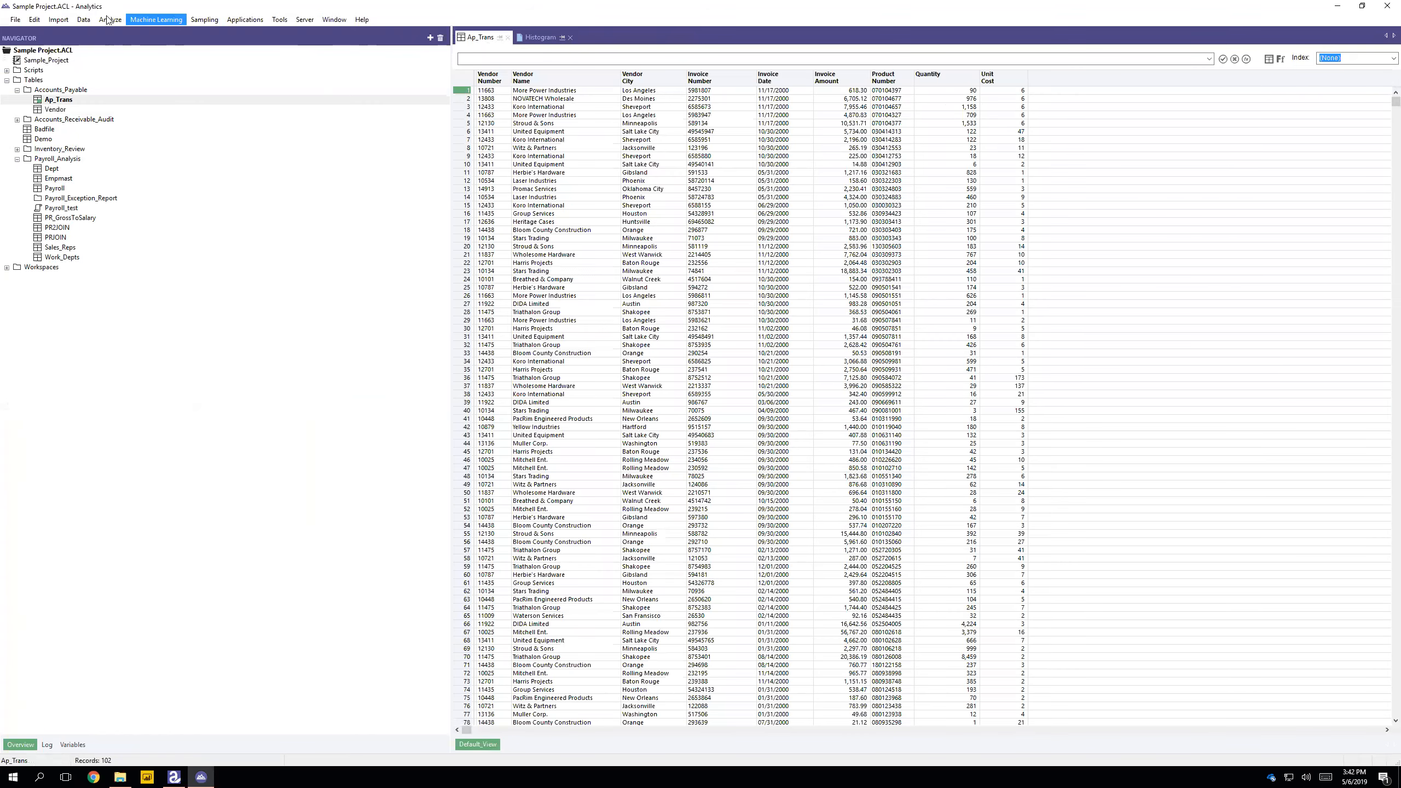
click(110, 19)
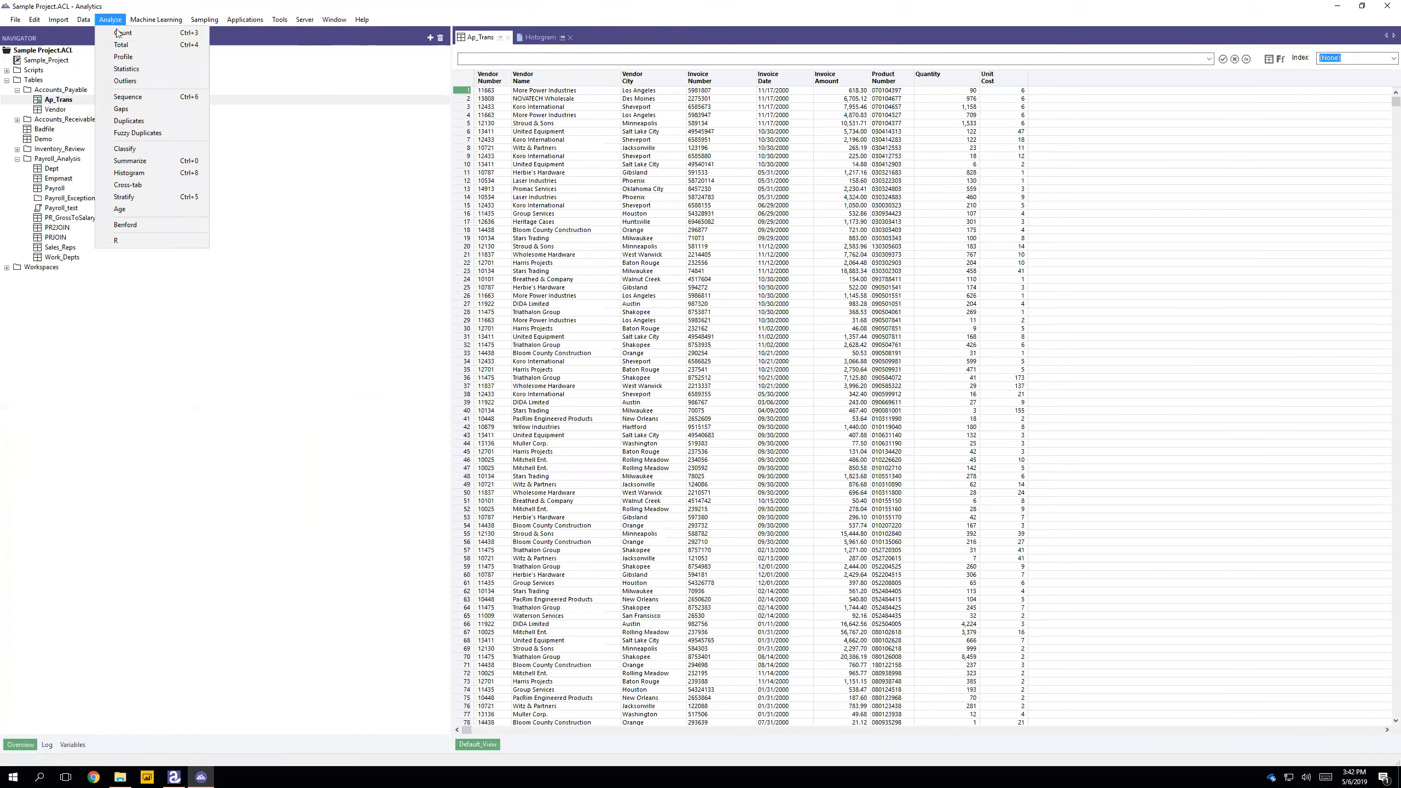
click(127, 172)
click(610, 368)
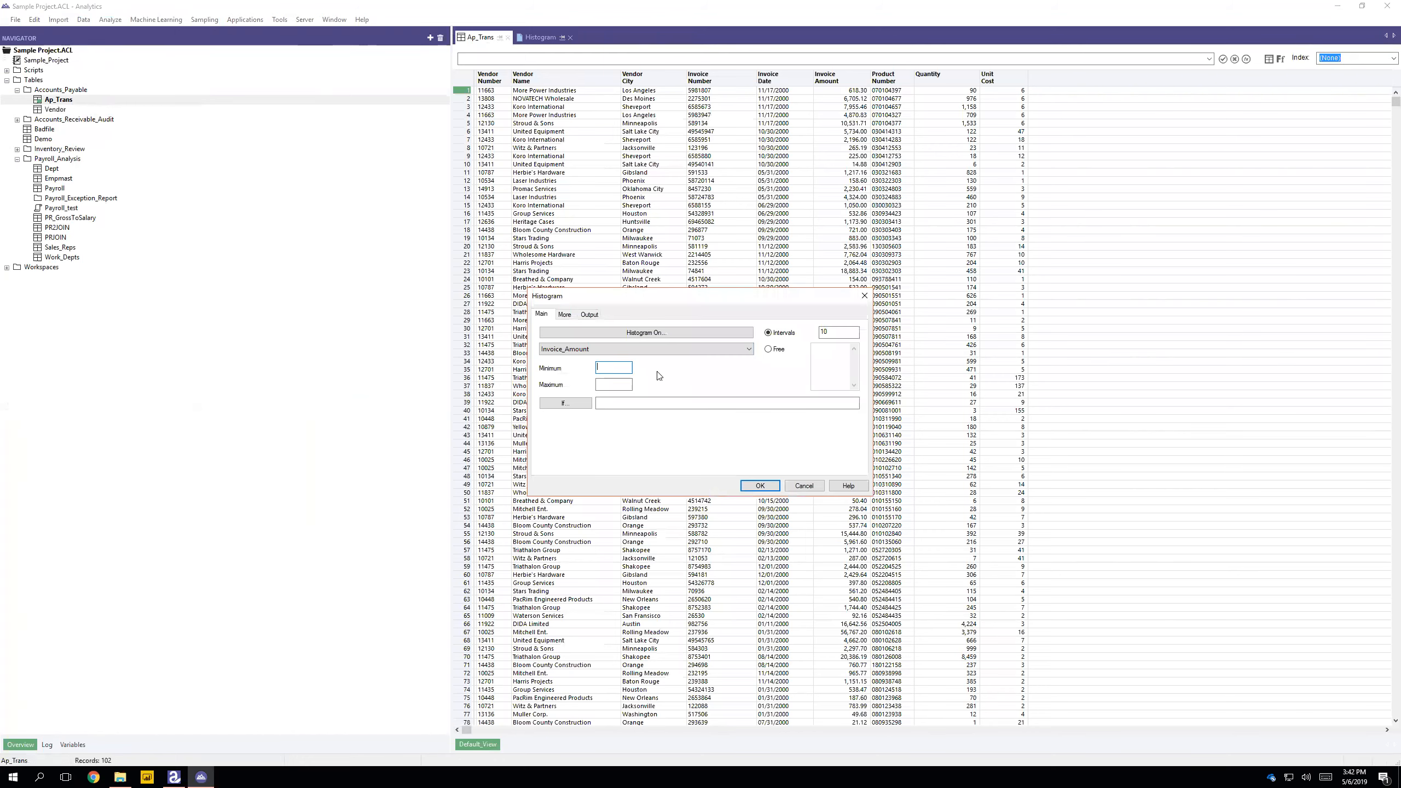
key(BackSpace)
key(BackSpace)
key(Tab)
click(767, 487)
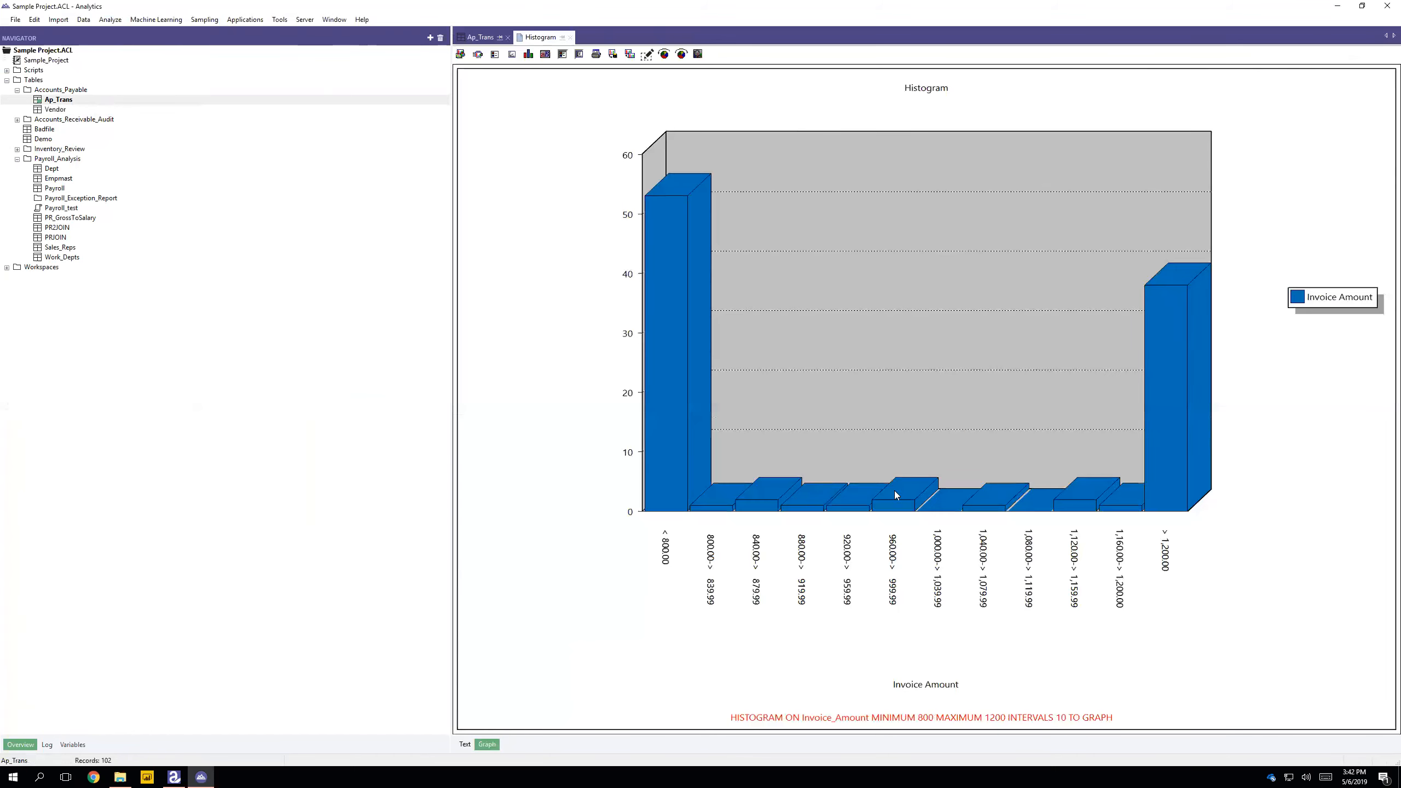